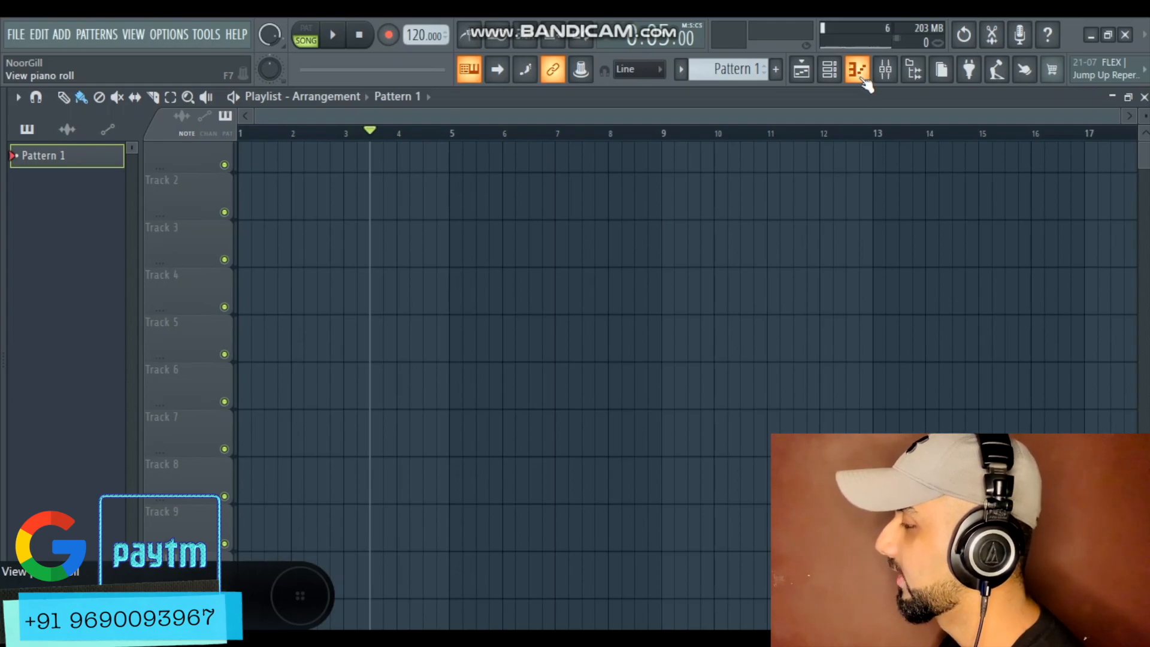
# Open the piano roll and browse its view options for keyboard style and key labels
pyautogui.click(860, 73)
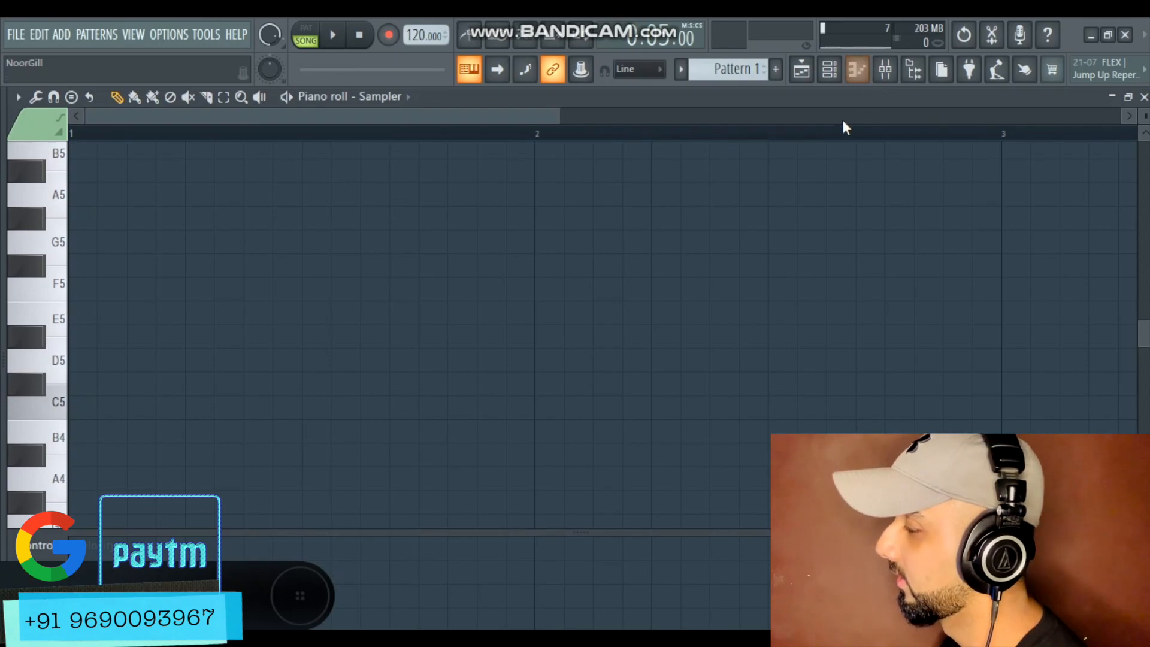
pyautogui.moveTo(1143, 118); pyautogui.dragTo(1143, 114)
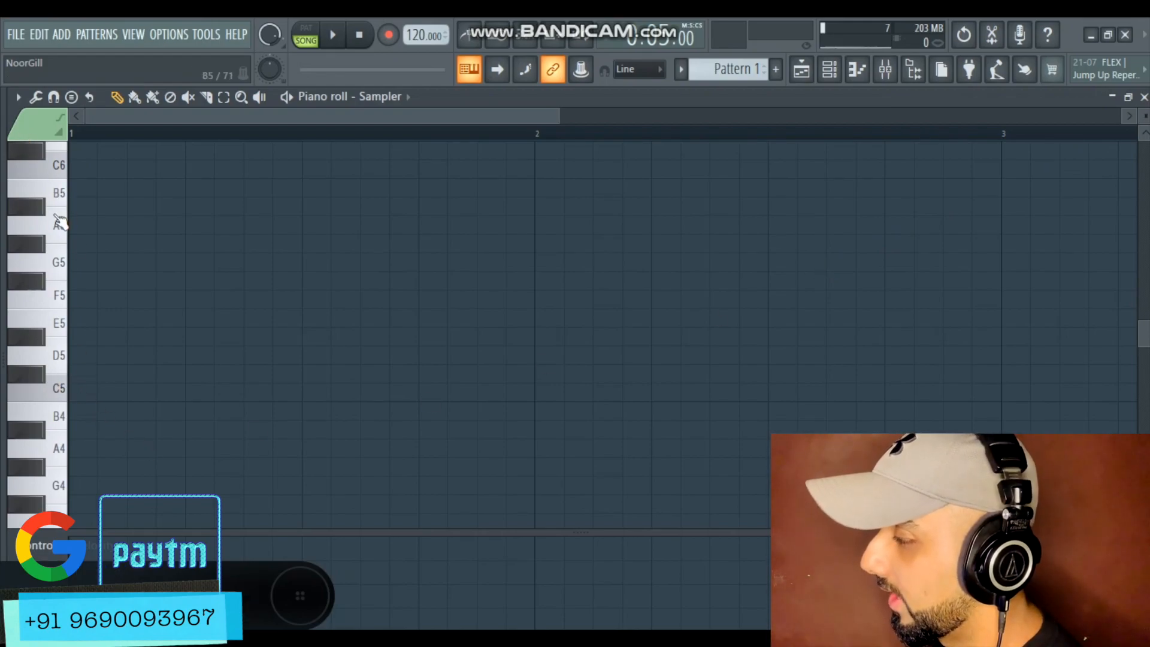
pyautogui.click(18, 96)
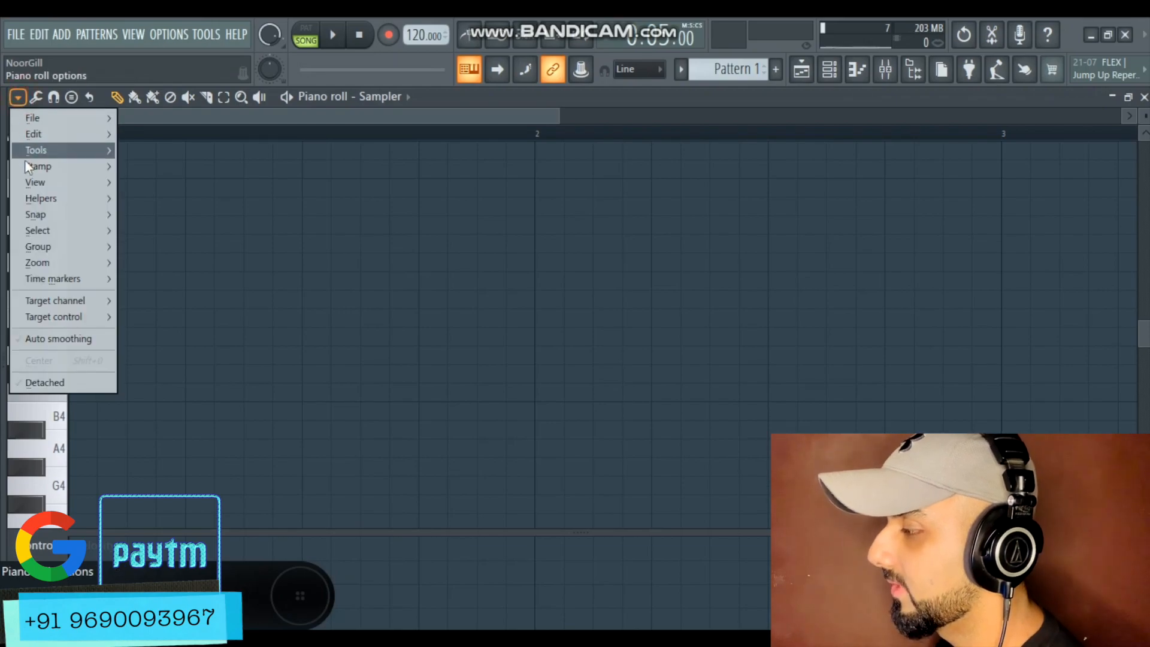
pyautogui.moveTo(45, 183)
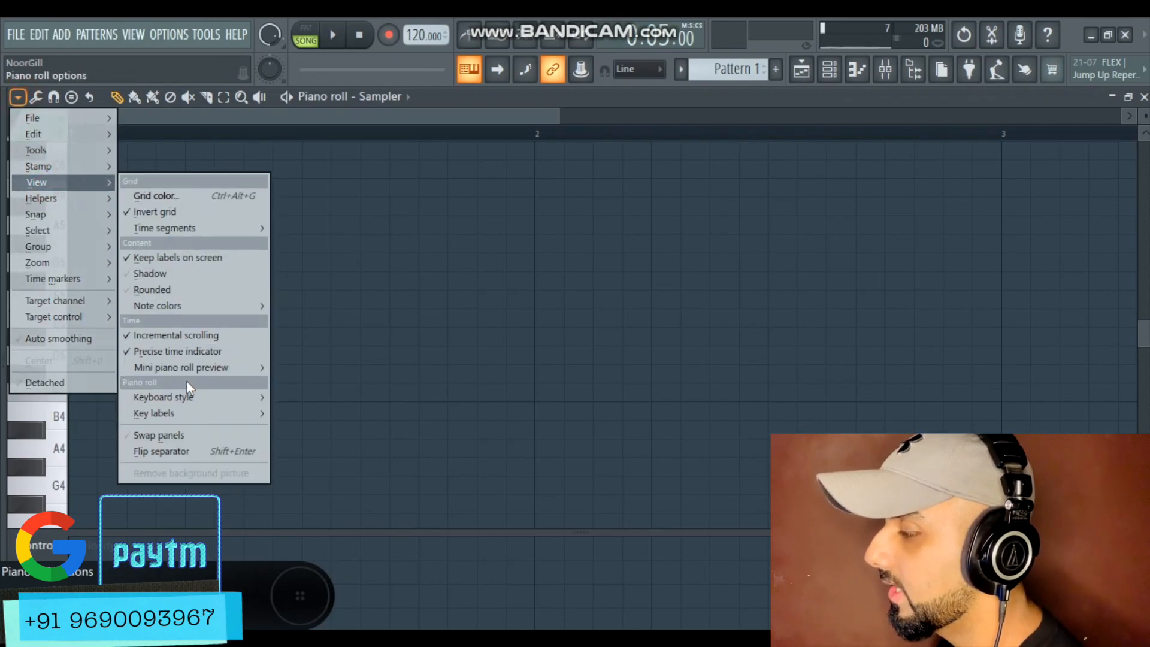
pyautogui.moveTo(185, 397)
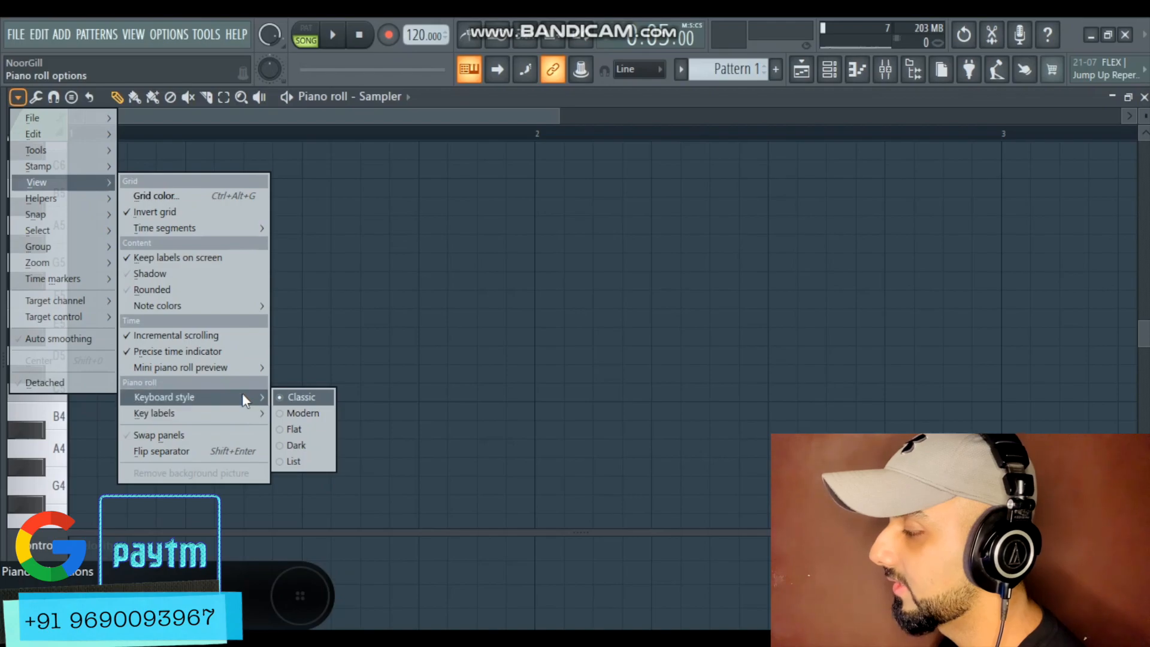
pyautogui.moveTo(231, 408)
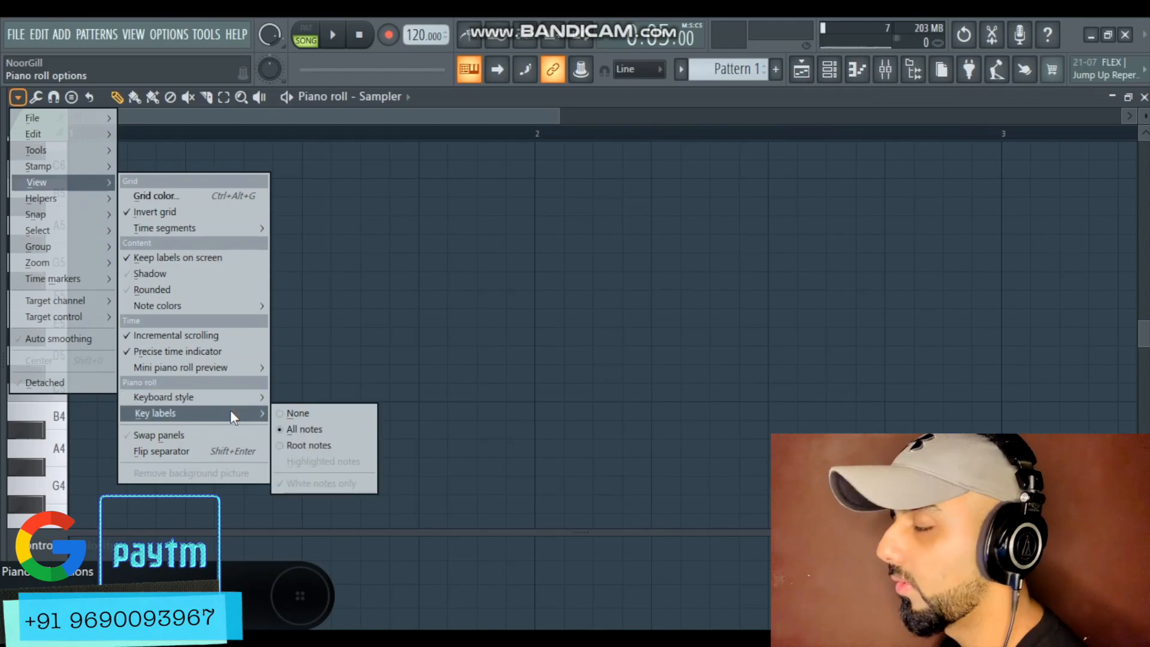
pyautogui.click(335, 126)
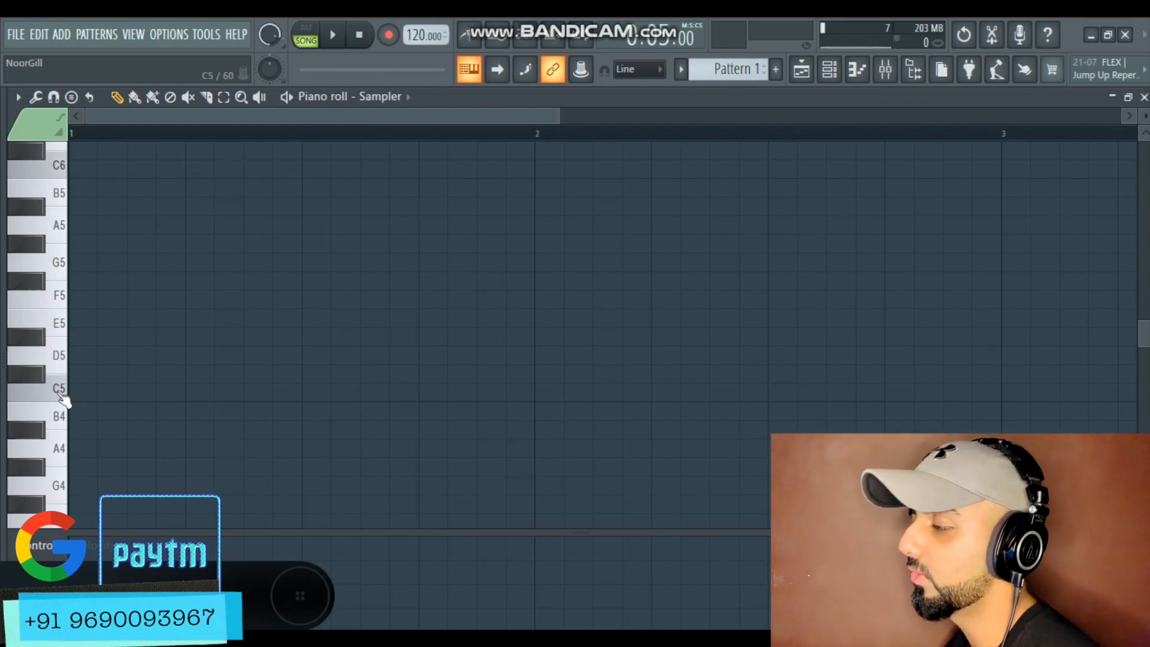
# Scroll through the piano roll keyboard to examine the octave range
pyautogui.scroll(1, 60, 335)
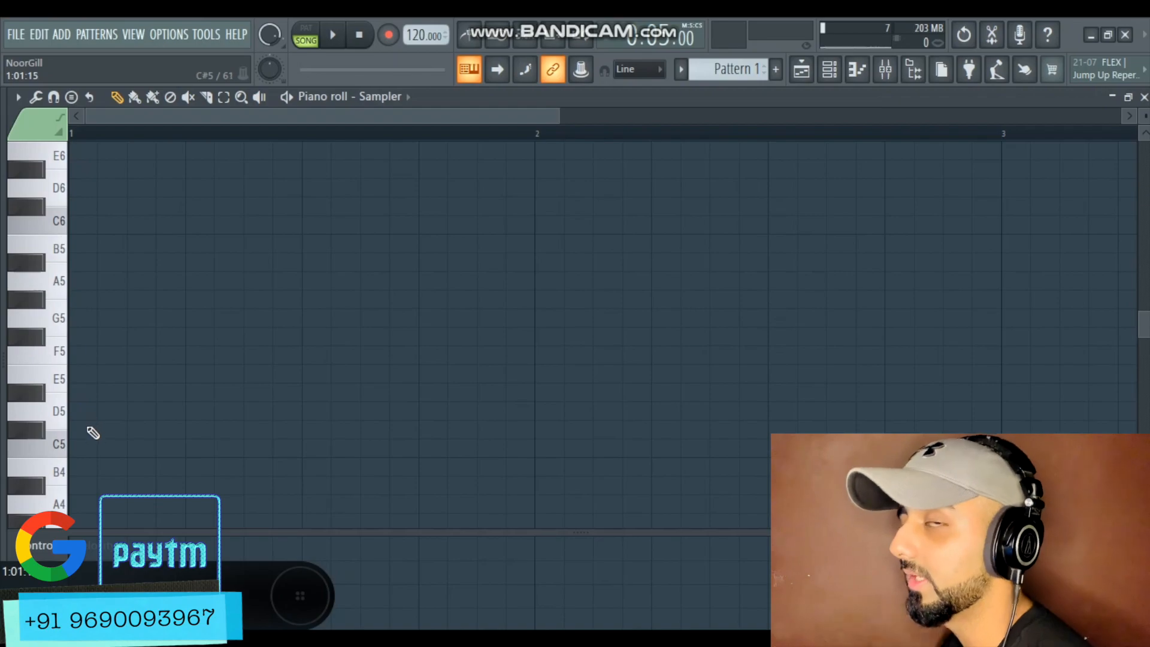
pyautogui.scroll(-2, 99, 431)
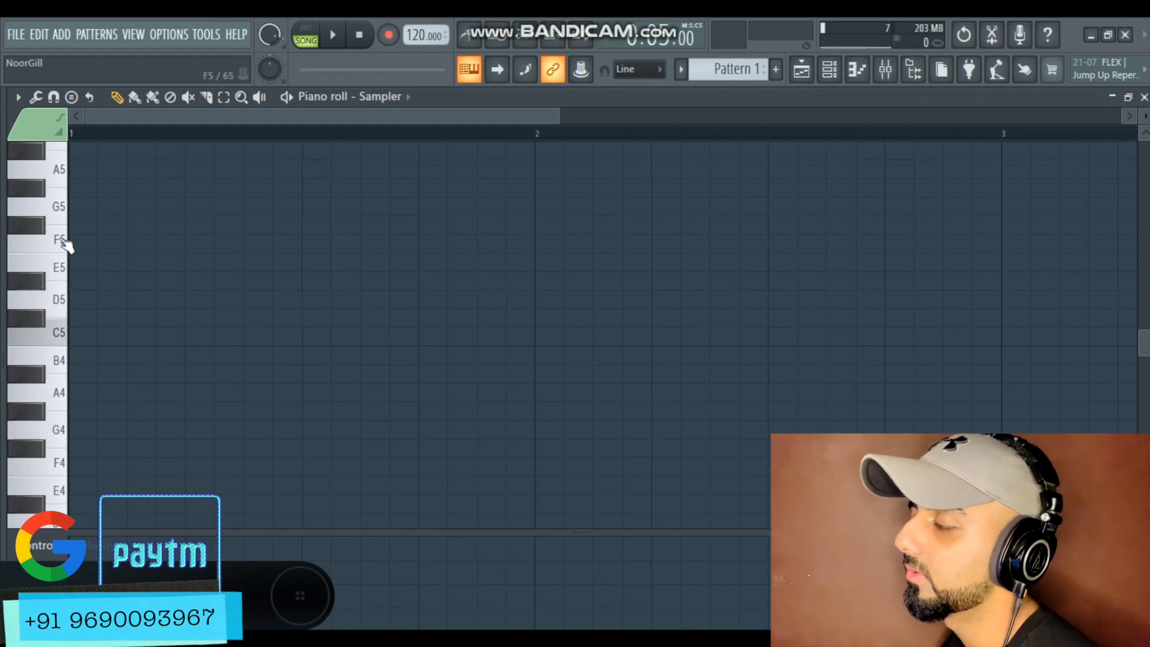
pyautogui.scroll(4, 55, 171)
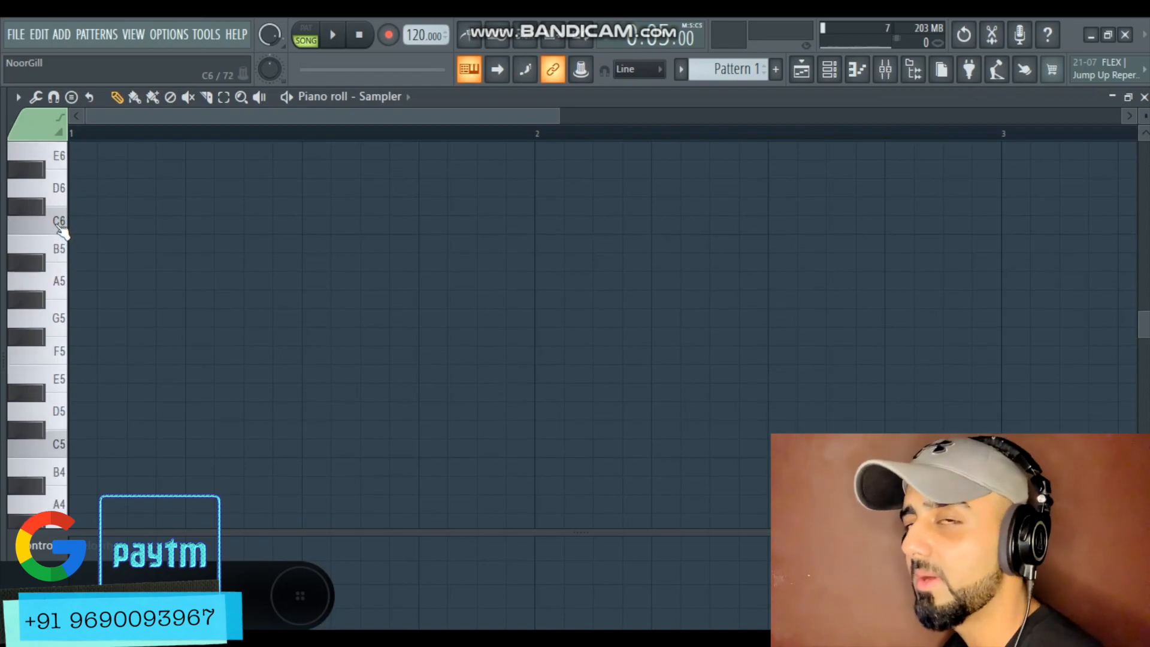
pyautogui.scroll(-5, 70, 424)
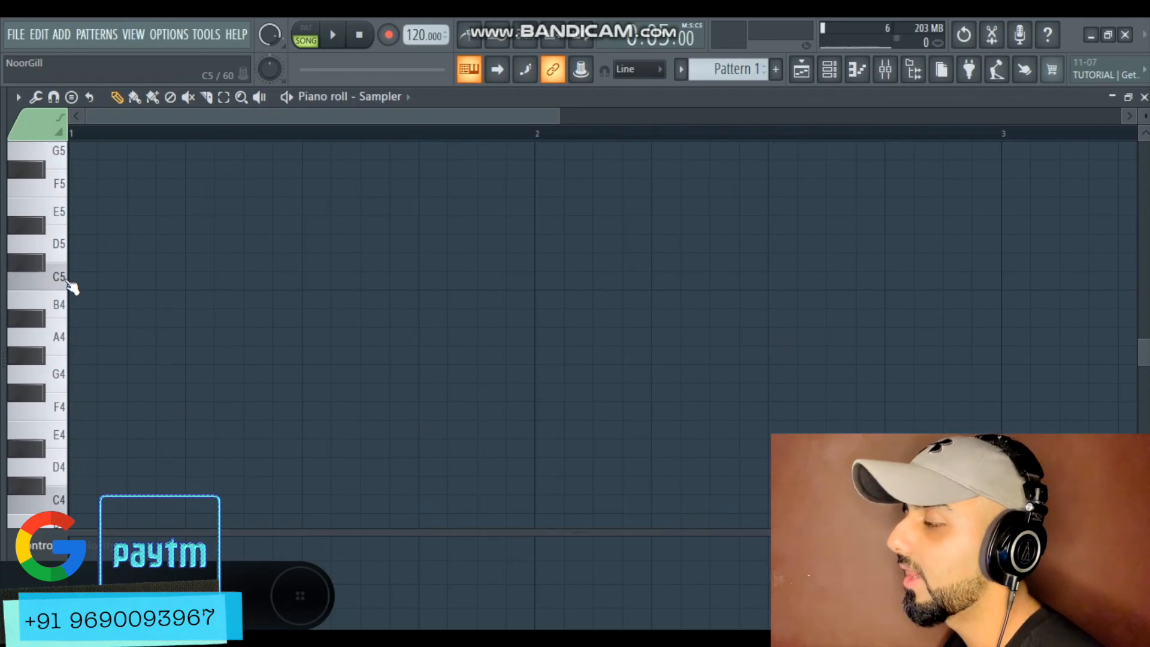
pyautogui.scroll(7, 65, 325)
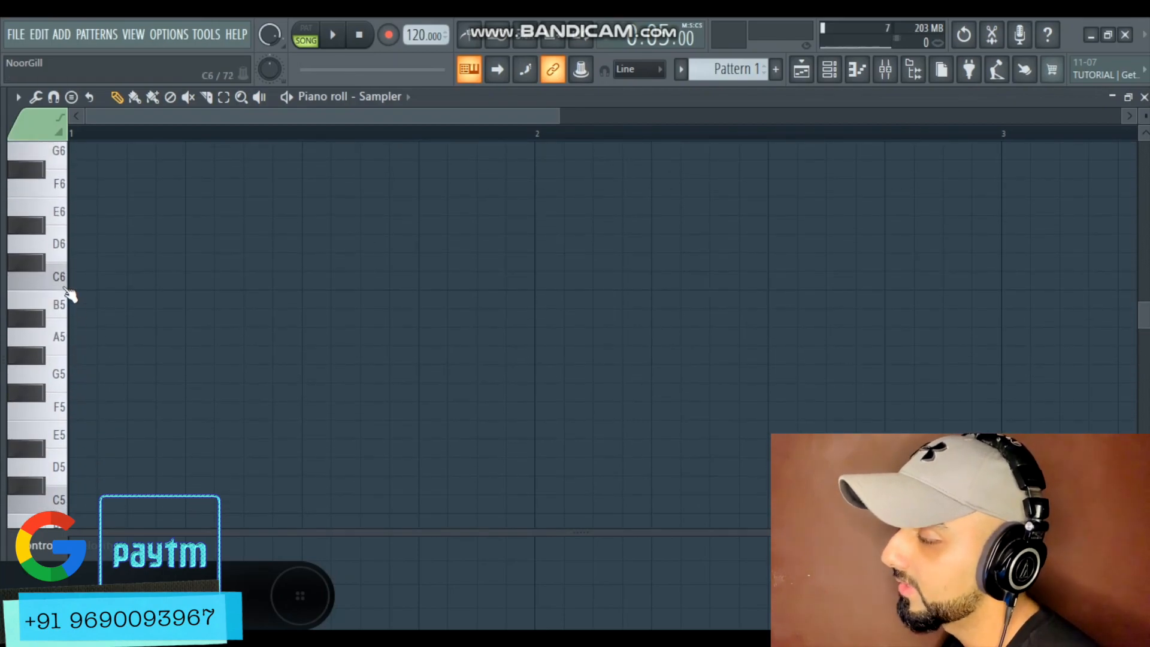
pyautogui.scroll(5, 66, 299)
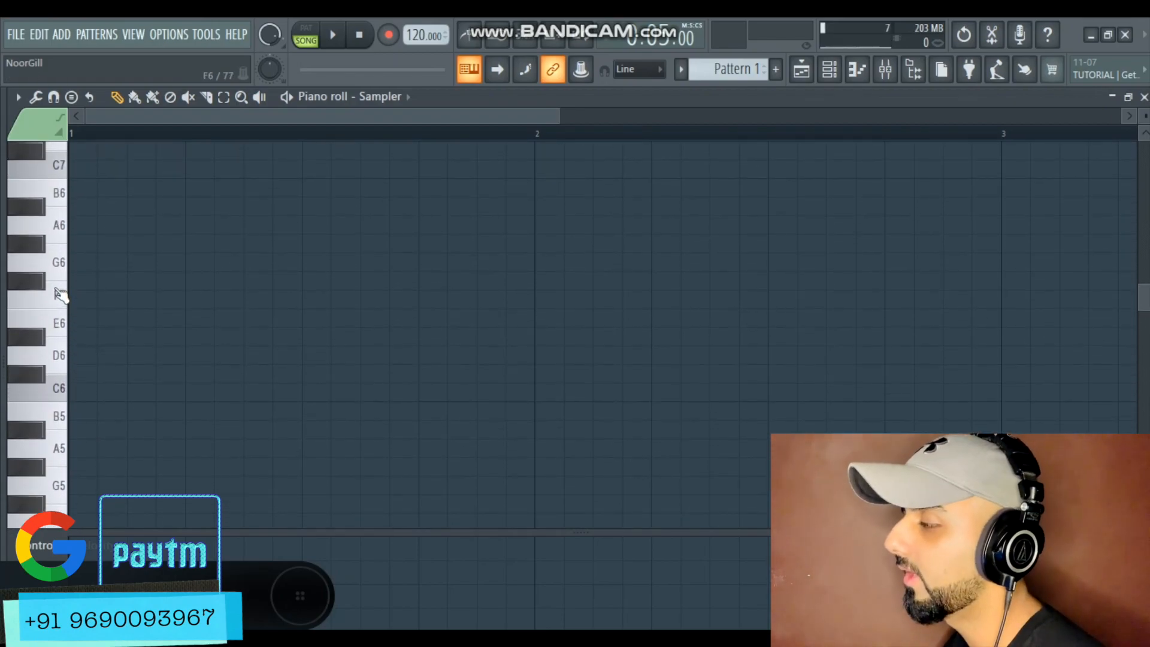
pyautogui.scroll(-2, 64, 234)
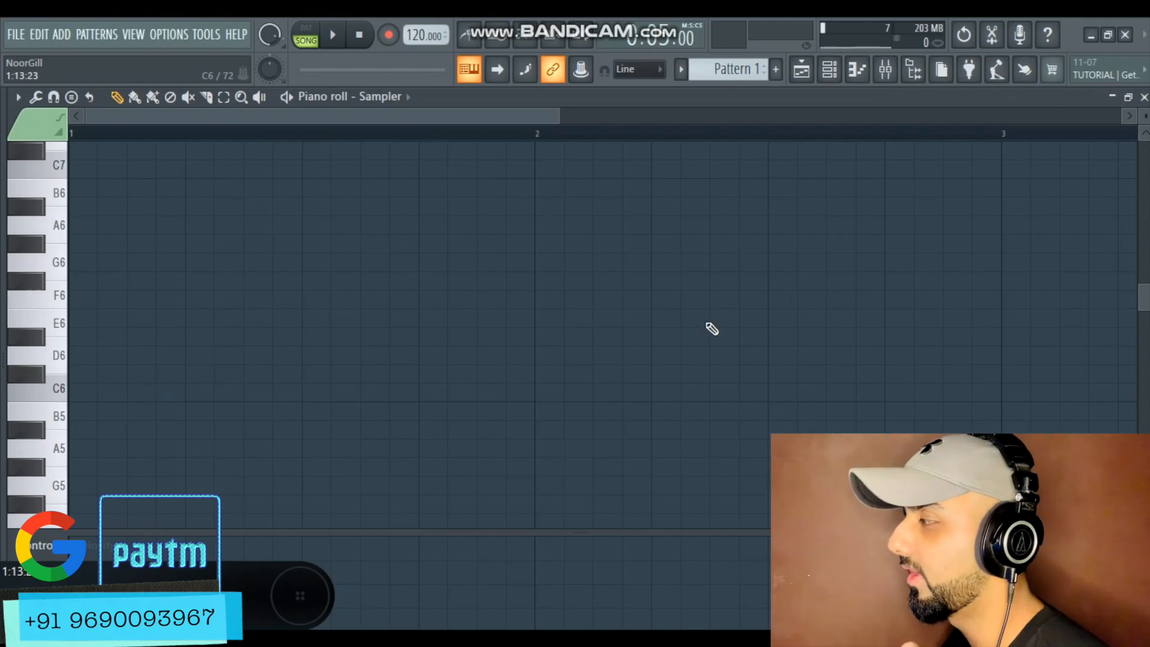
pyautogui.scroll(-4, 772, 245)
# Insert a reFX Nexus instrument into the channel rack
pyautogui.click(829, 72)
pyautogui.rightClick(503, 140)
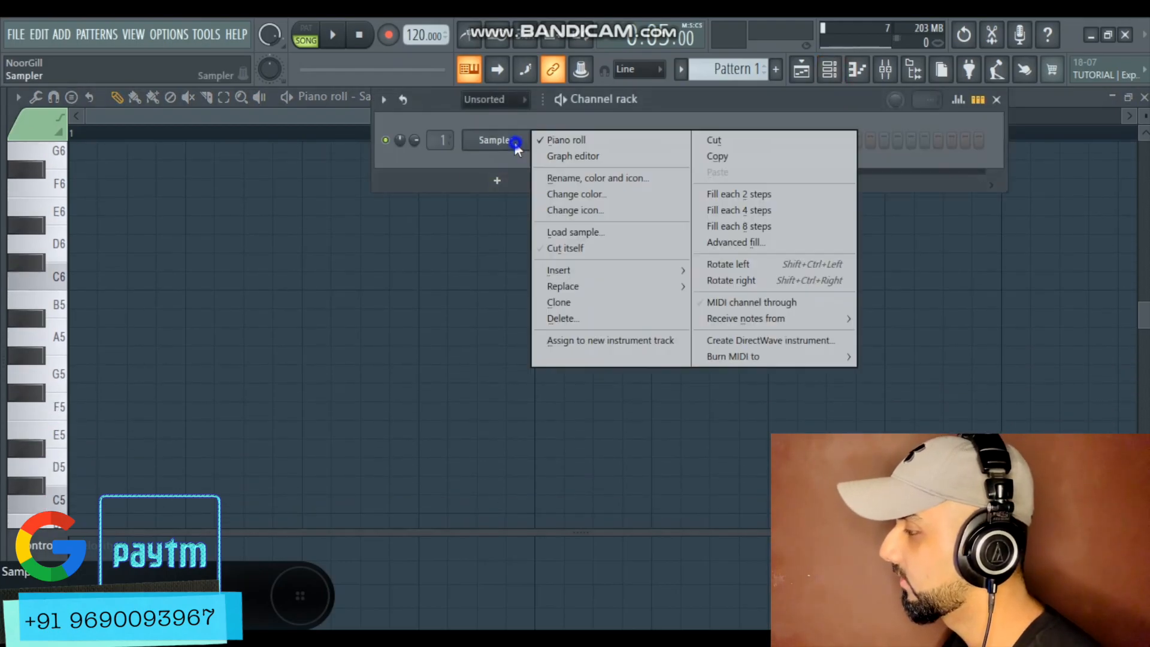
pyautogui.click(588, 278)
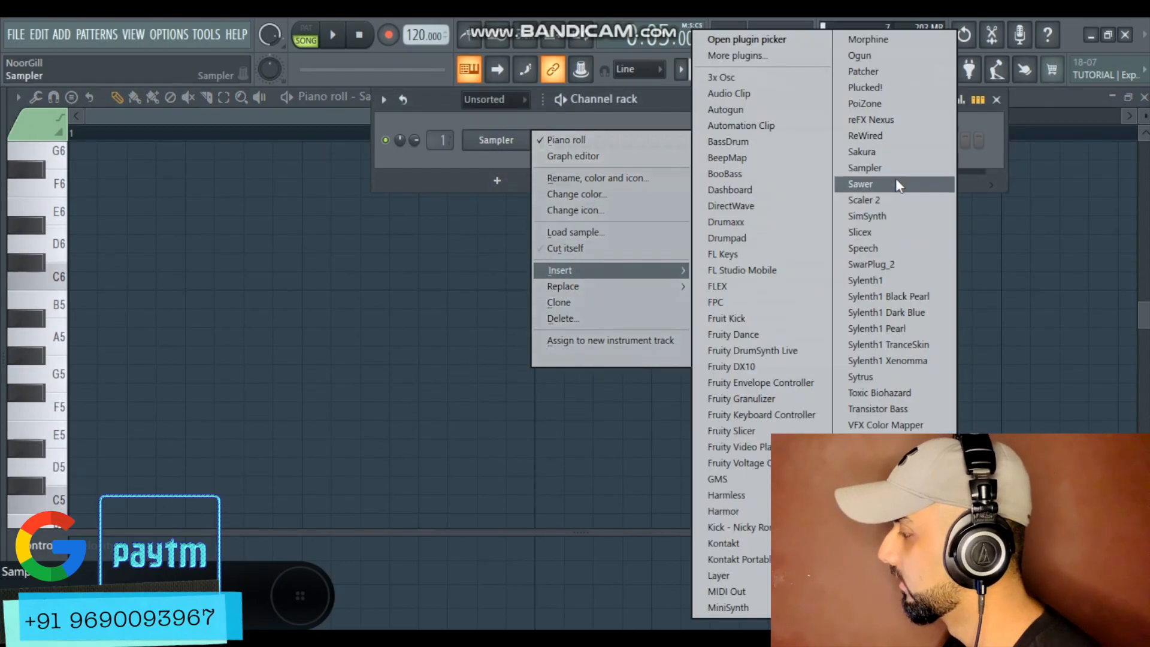
pyautogui.click(885, 121)
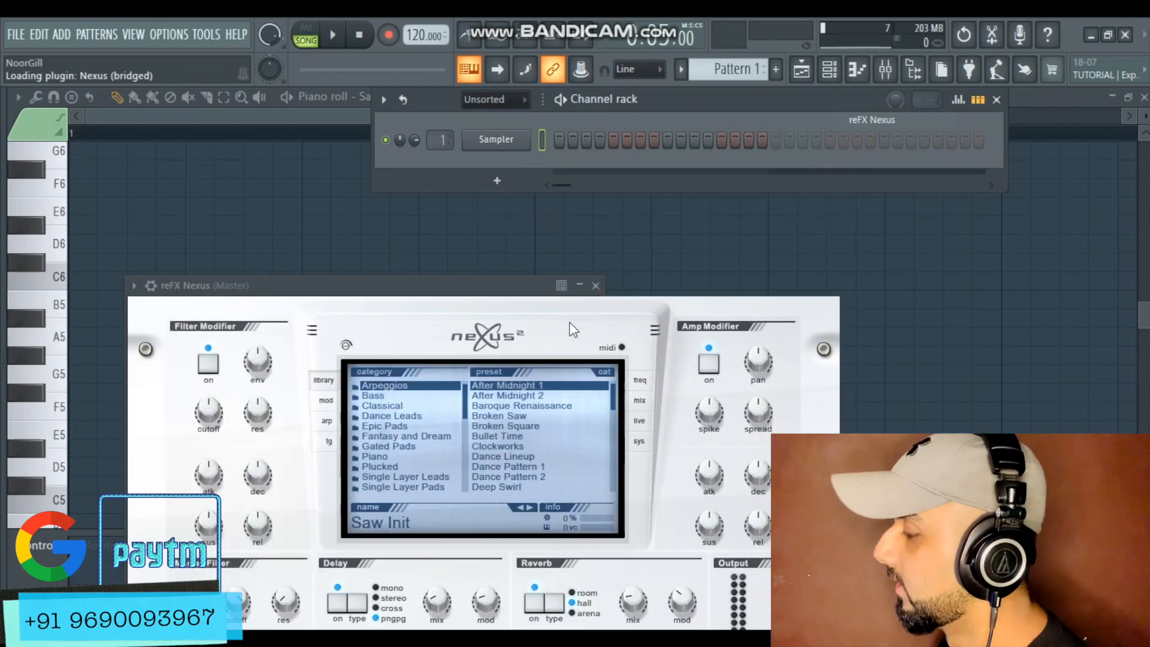
# Load the Nexus Grandpiano Soft preset from the Piano category in Nexus
pyautogui.moveTo(540, 286); pyautogui.dragTo(600, 134)
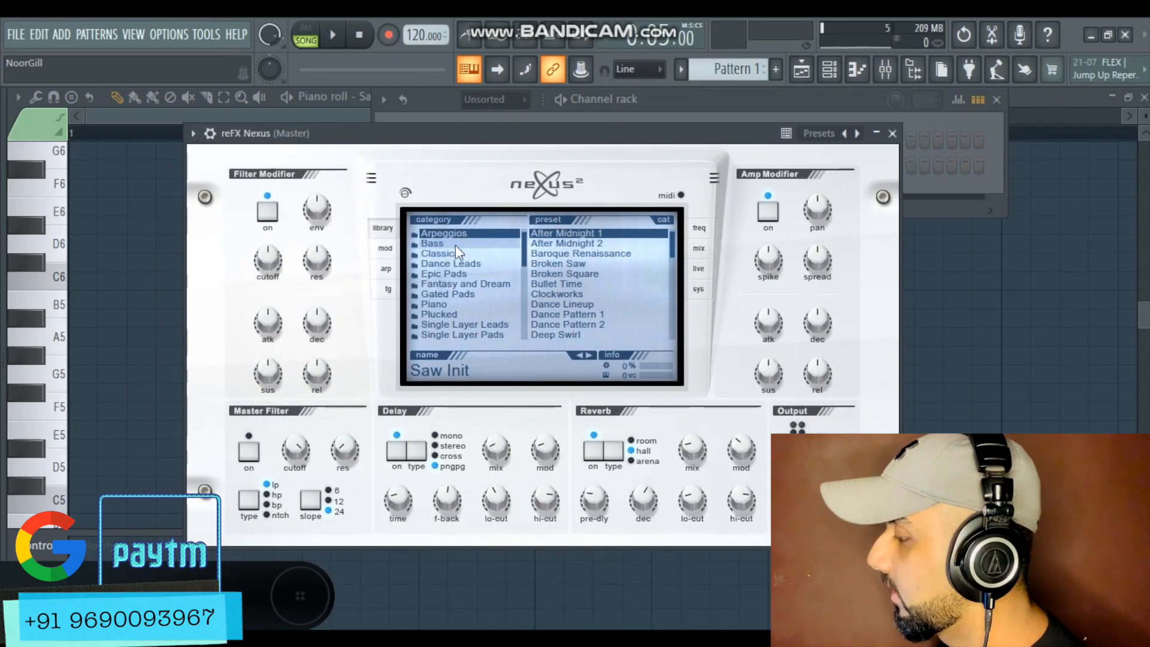
pyautogui.click(469, 304)
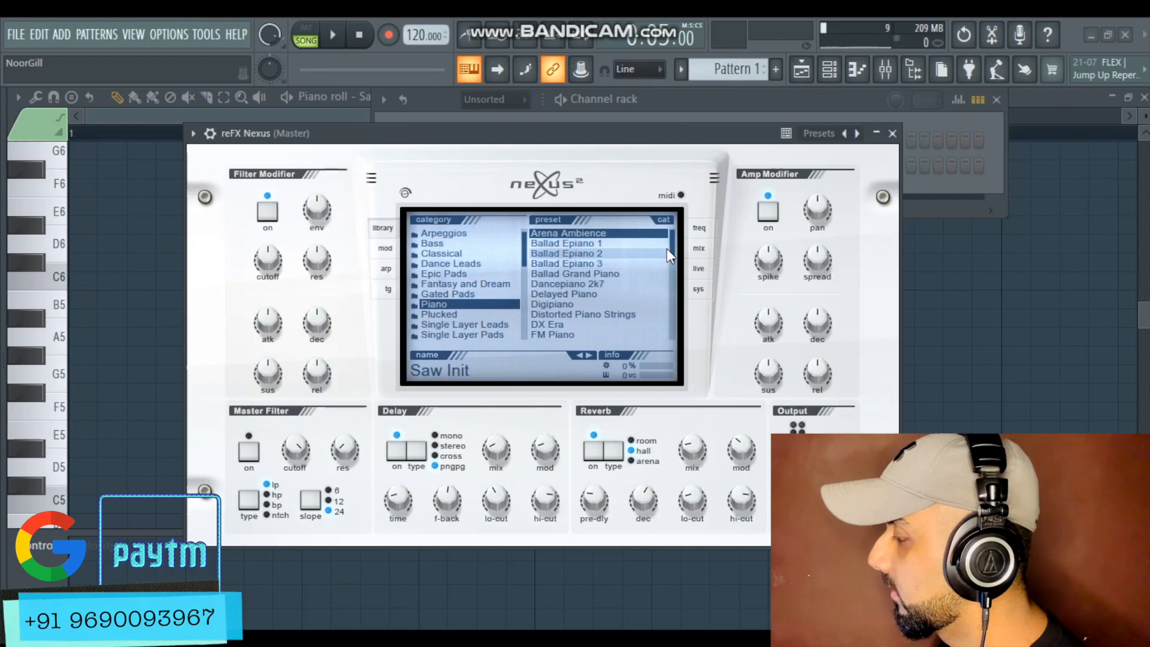
pyautogui.moveTo(670, 249); pyautogui.dragTo(669, 285)
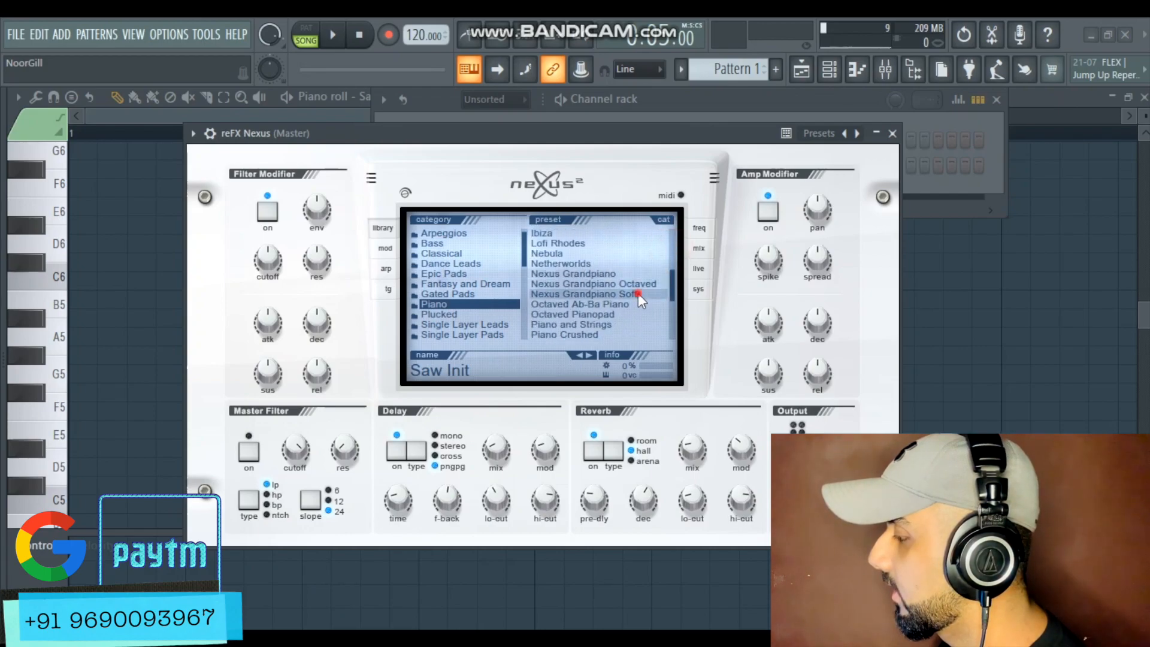
pyautogui.click(638, 293)
# Open the audio device settings and review them
pyautogui.click(808, 100)
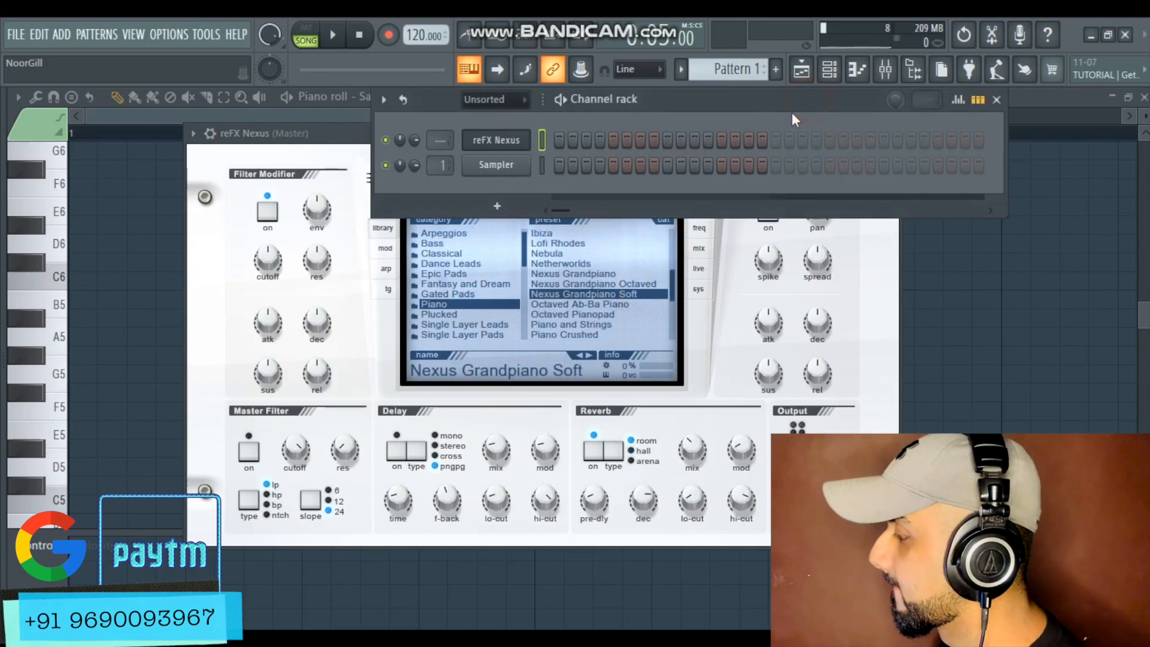
pyautogui.click(174, 33)
pyautogui.click(201, 88)
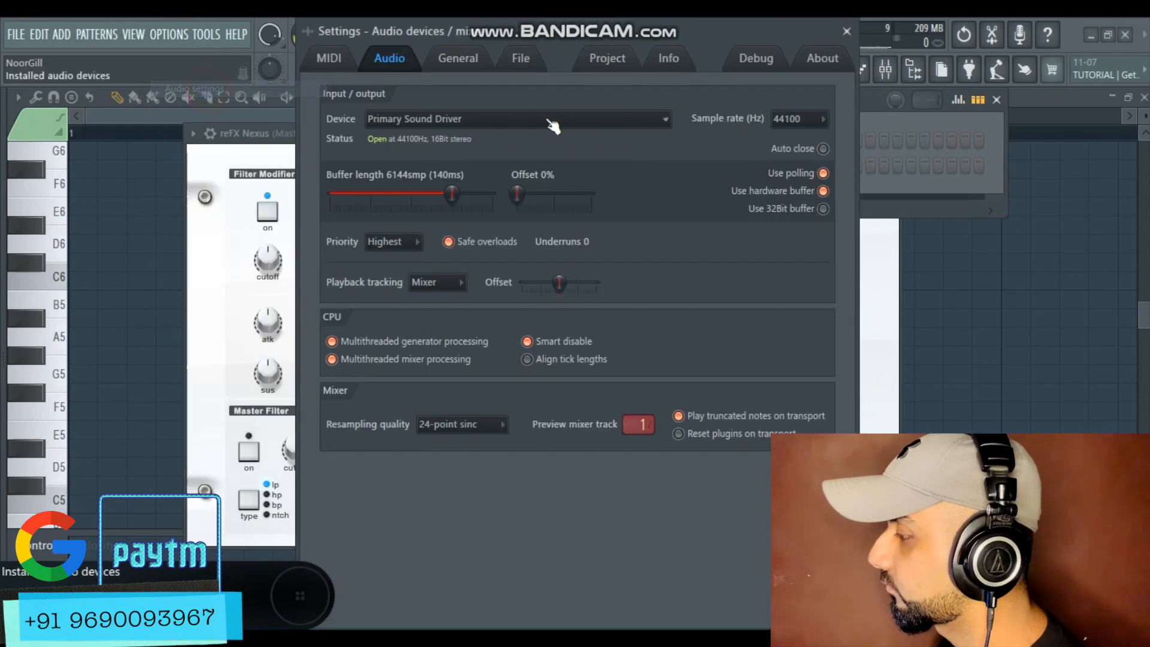
pyautogui.click(846, 32)
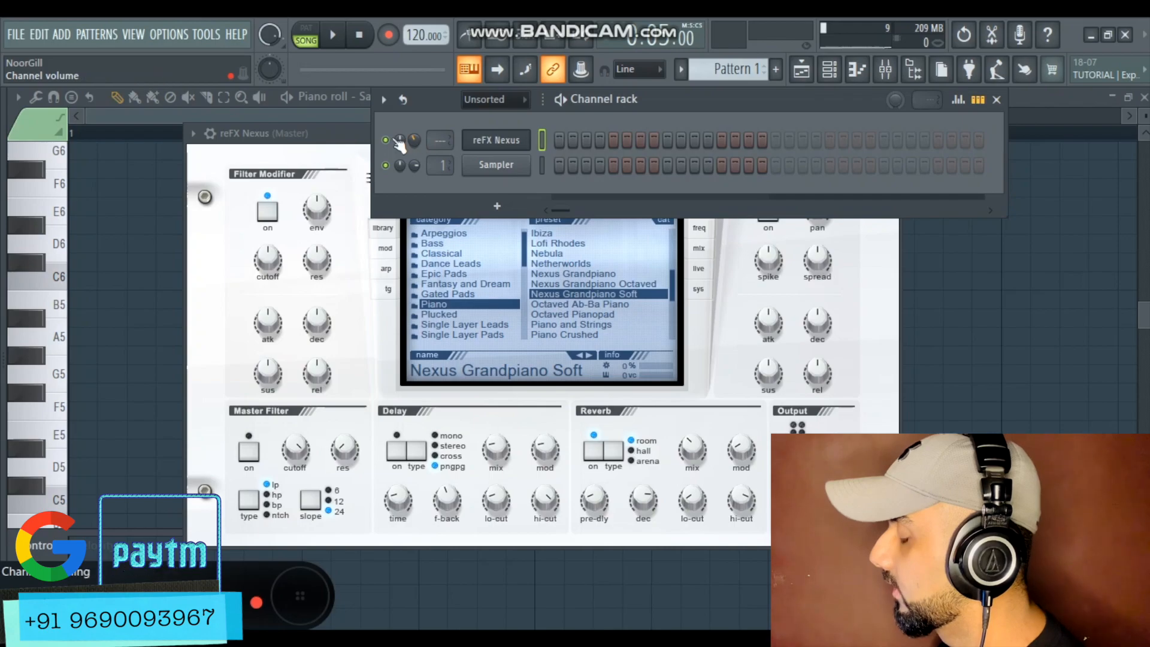
# Open the reFX Nexus channel in the piano roll
pyautogui.rightClick(500, 140)
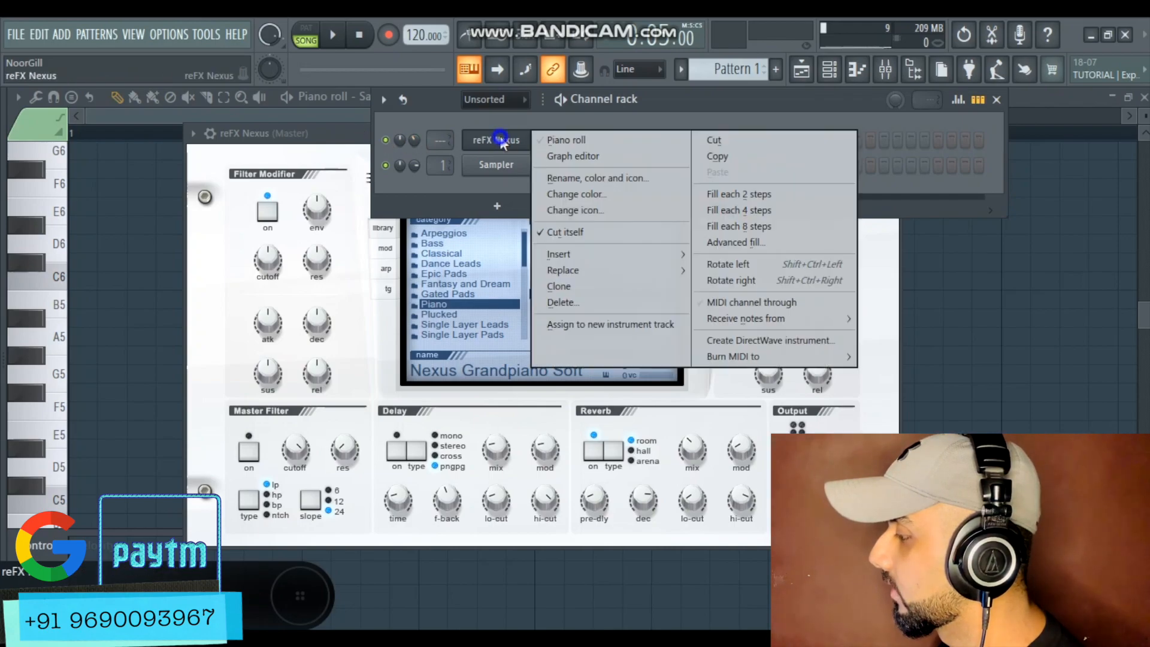
pyautogui.click(556, 141)
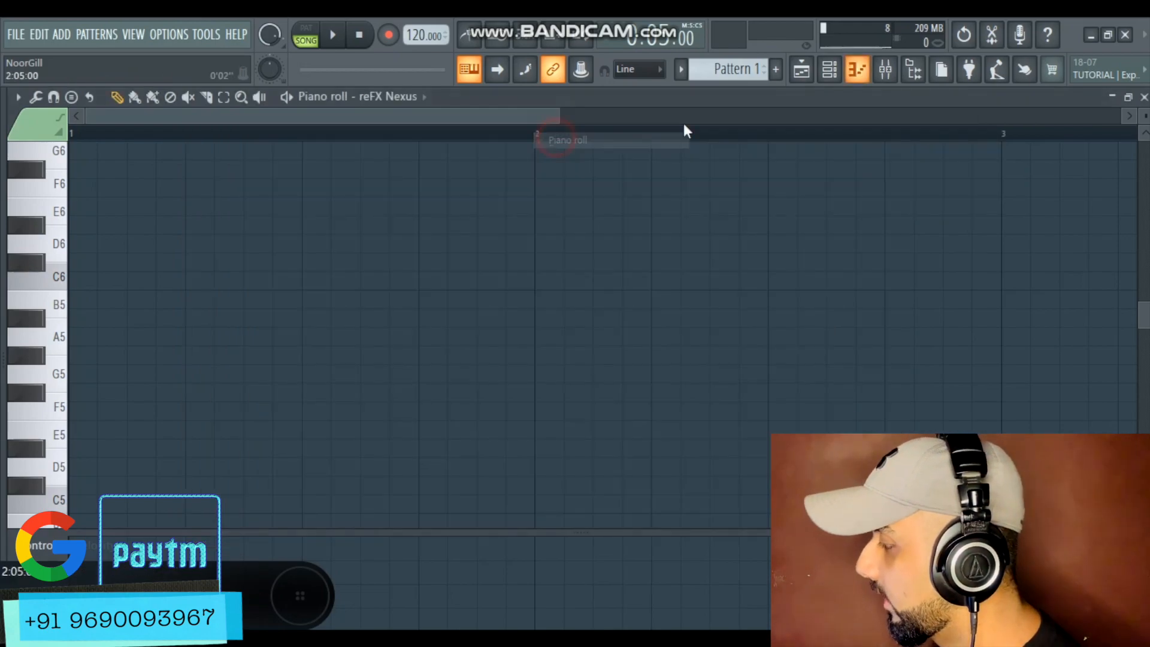
pyautogui.click(828, 69)
pyautogui.rightClick(501, 141)
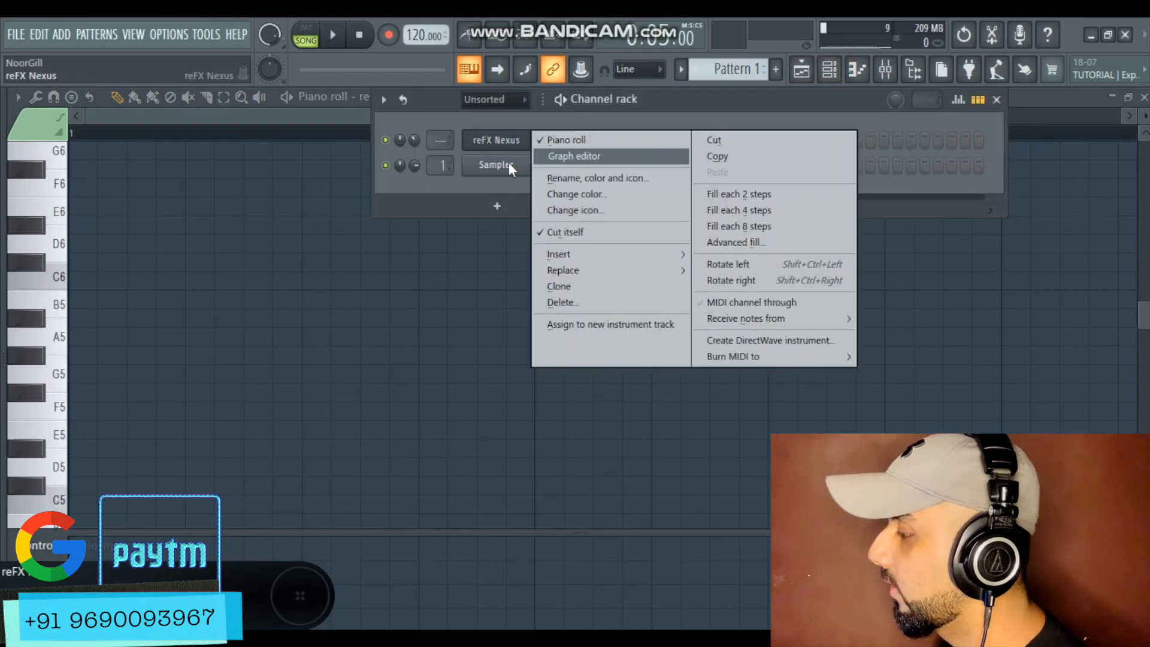
pyautogui.rightClick(509, 166)
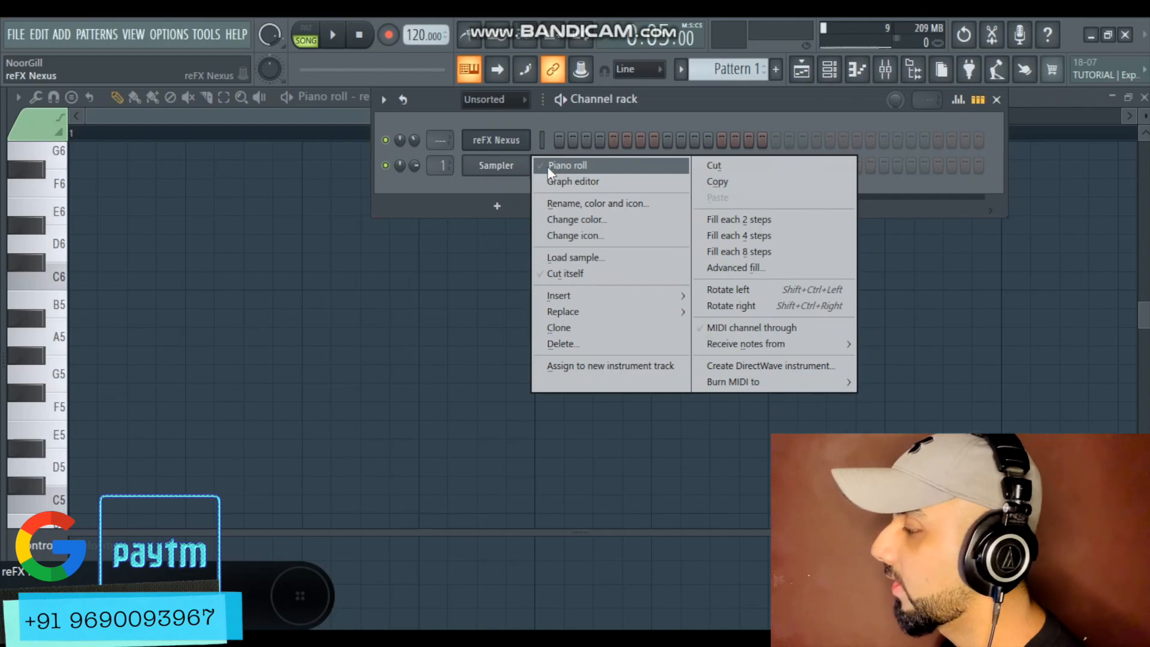
pyautogui.rightClick(491, 142)
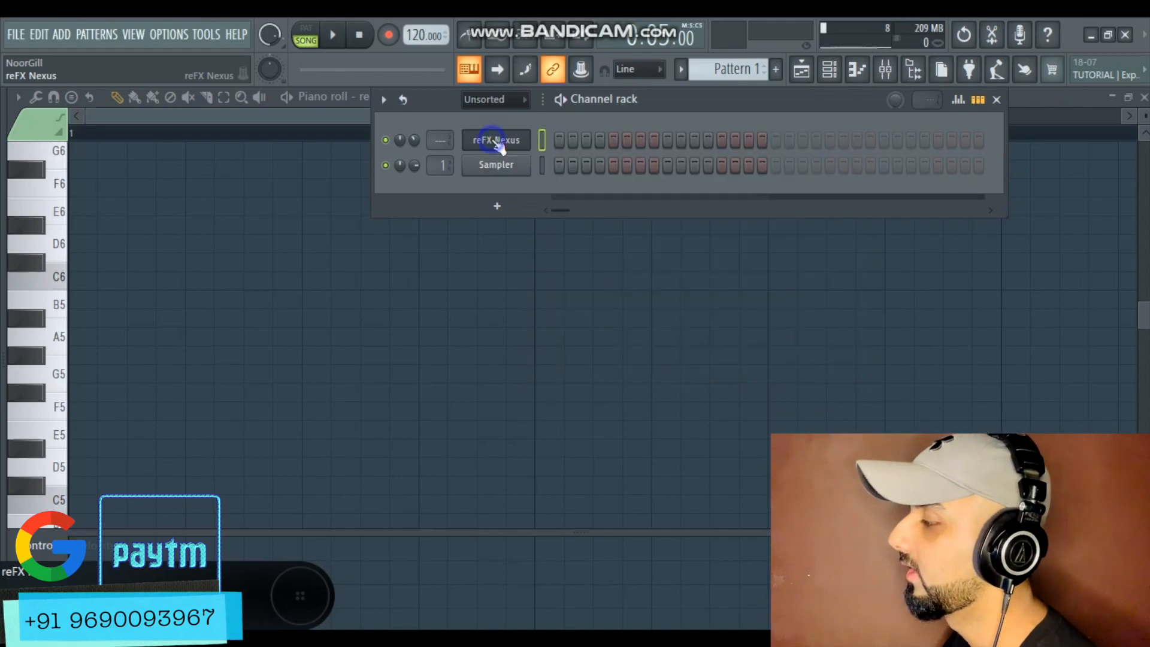
pyautogui.rightClick(491, 141)
pyautogui.click(354, 118)
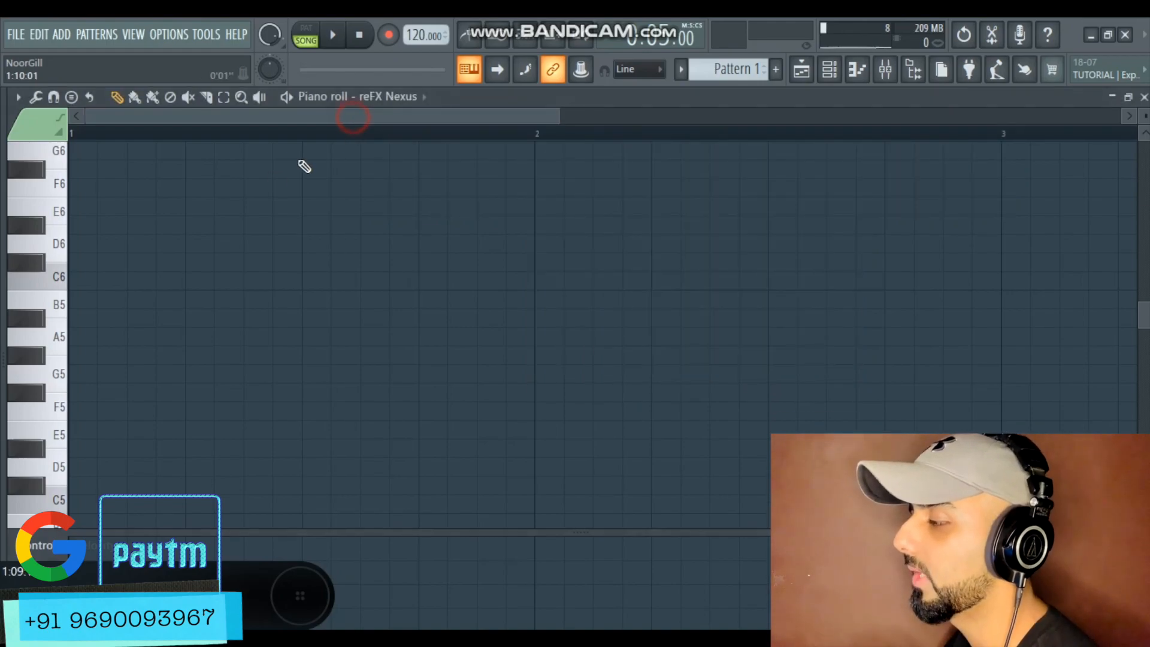
# Audition notes on the piano roll keyboard around C5, B5 and C7
pyautogui.scroll(-3, 67, 370)
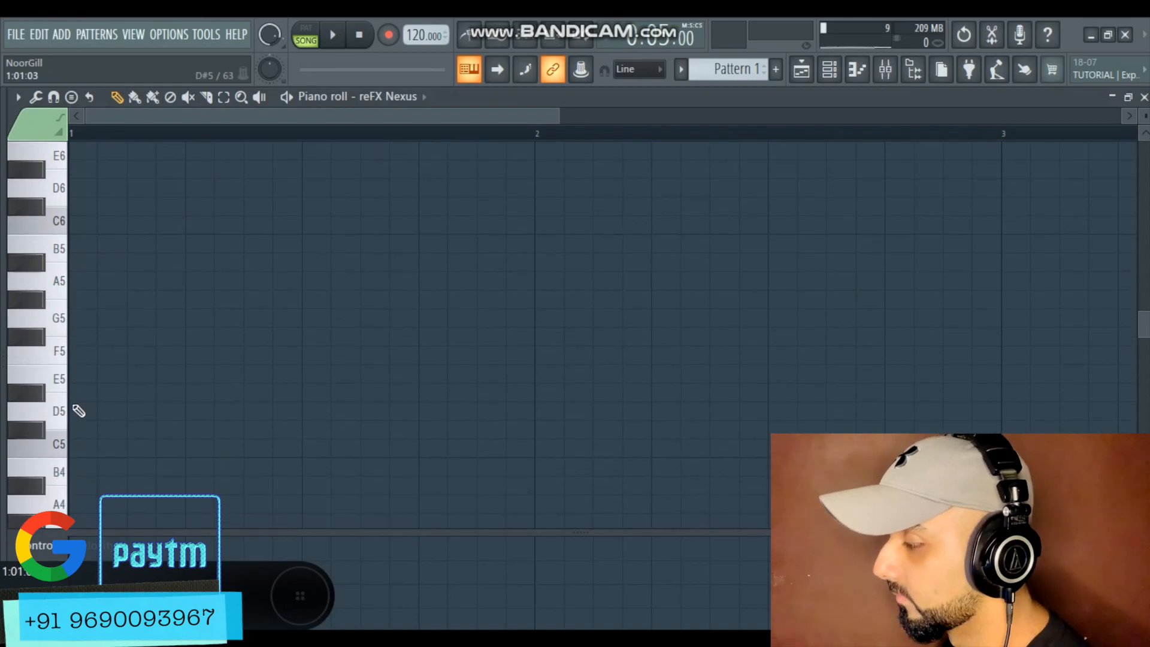
pyautogui.click(67, 395)
pyautogui.click(68, 395)
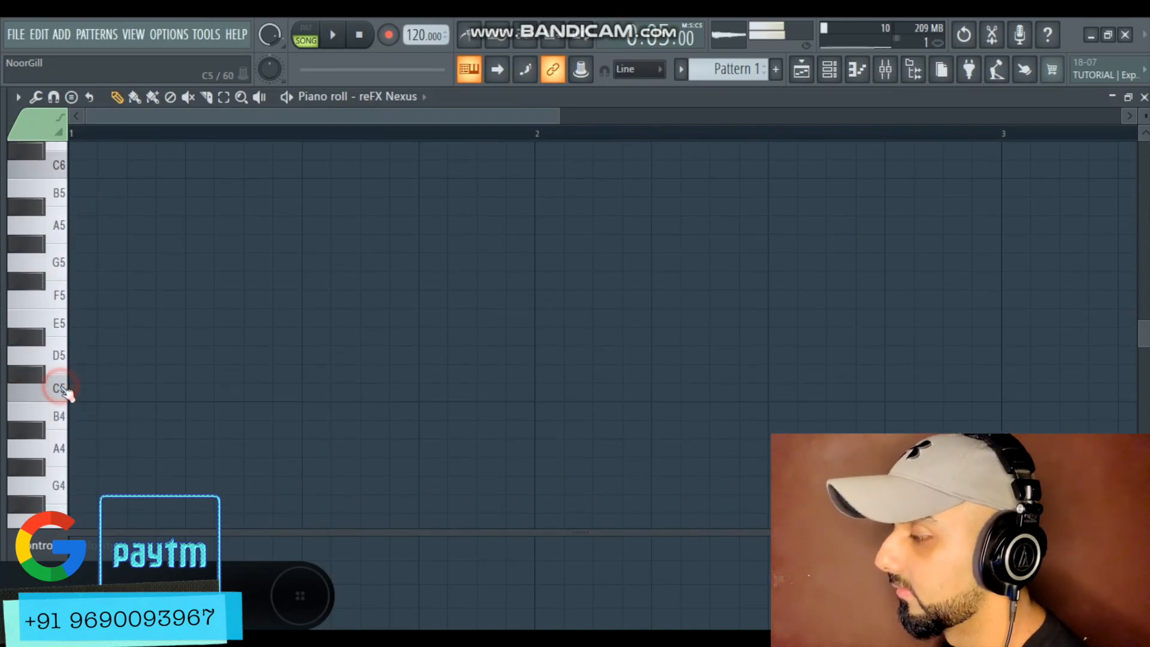
pyautogui.click(68, 395)
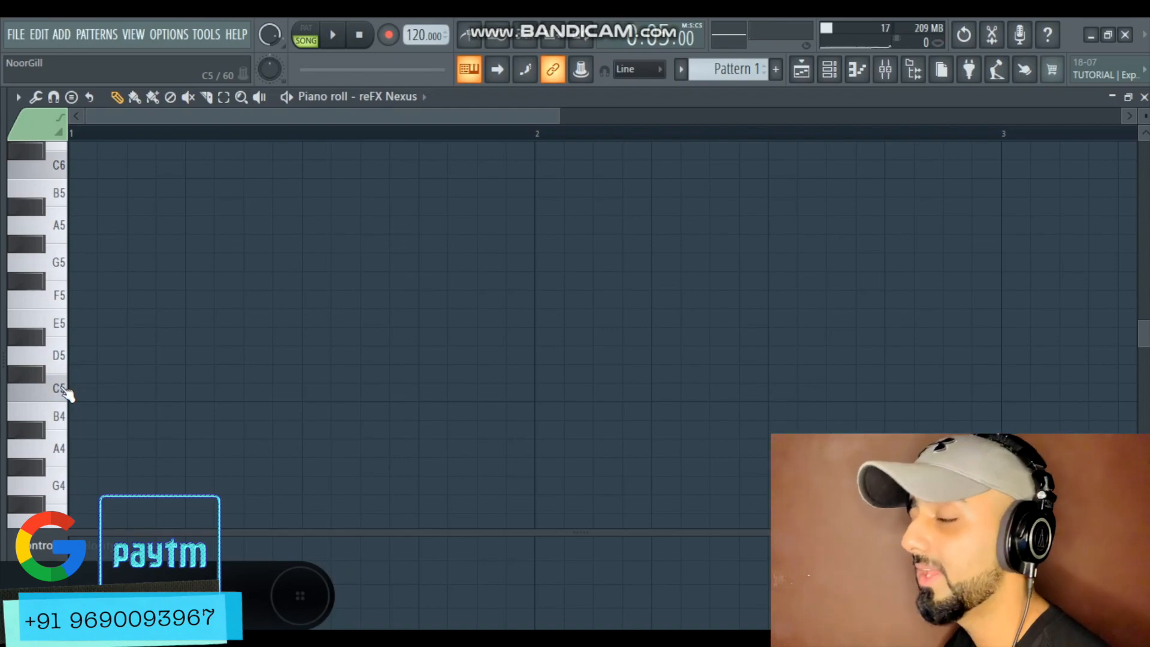
pyautogui.scroll(2, 83, 372)
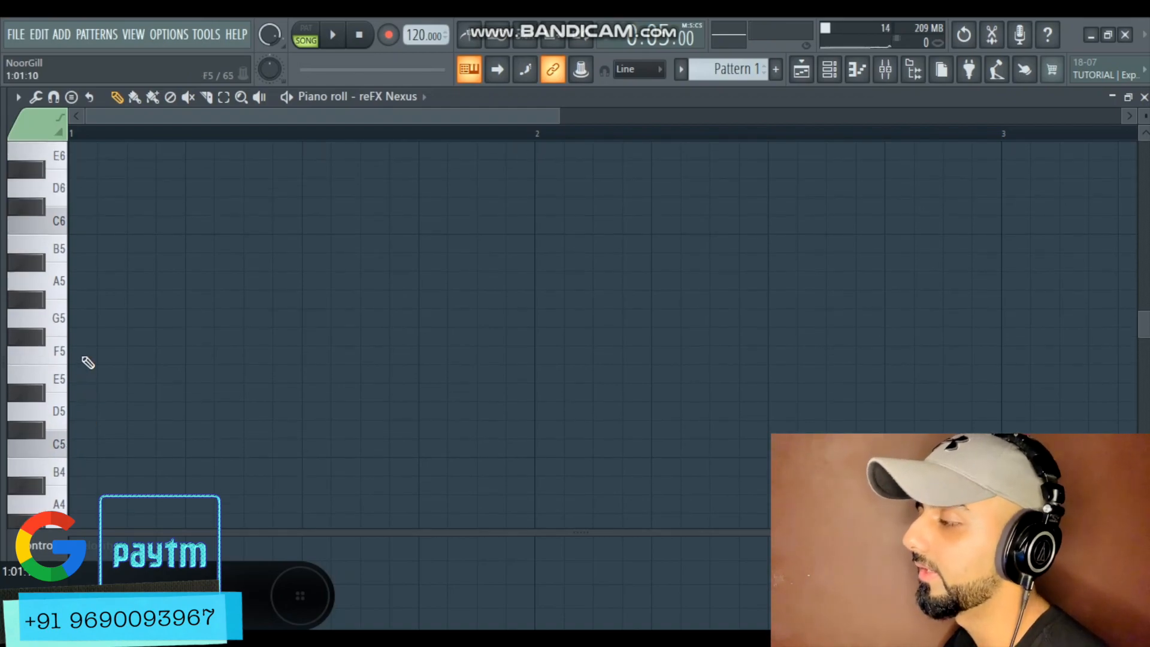
pyautogui.click(58, 228)
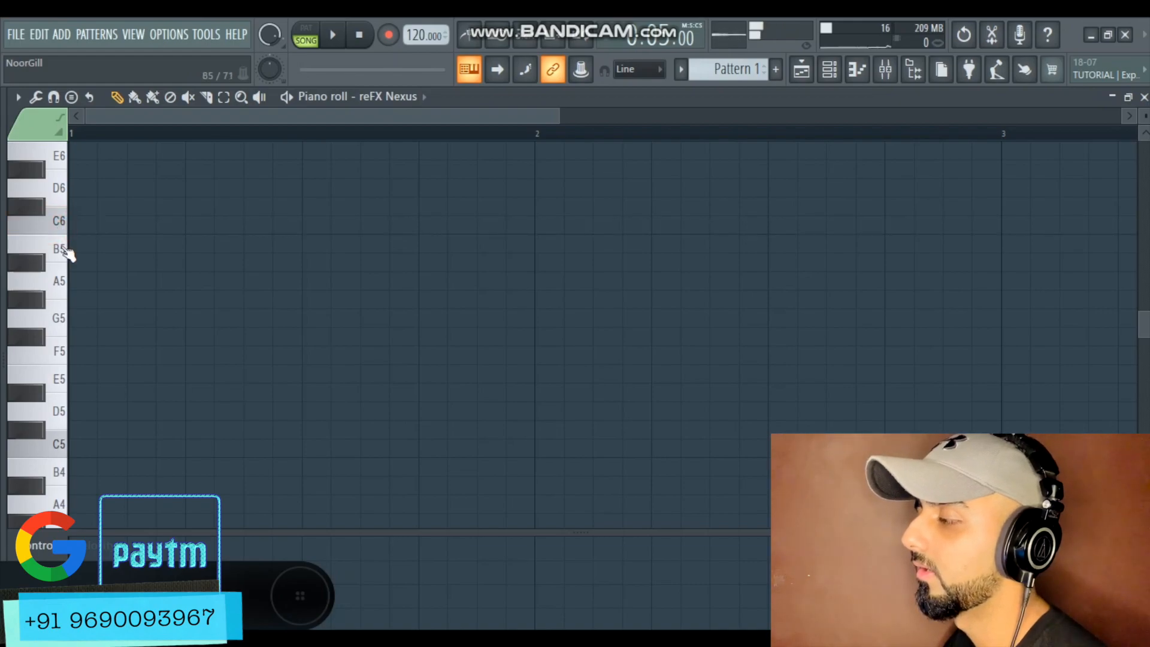
pyautogui.scroll(6, 60, 230)
pyautogui.click(60, 227)
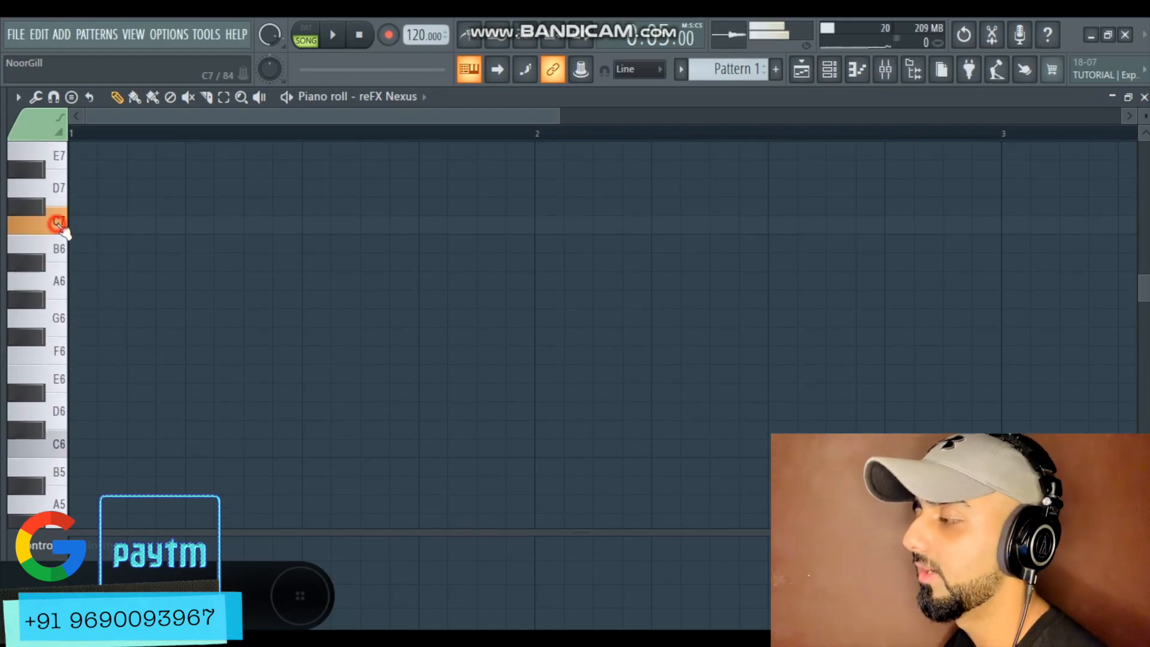
# Audition notes on the piano roll keyboard around C8, C4 and C3, scrolling through the octaves
pyautogui.scroll(4, 73, 260)
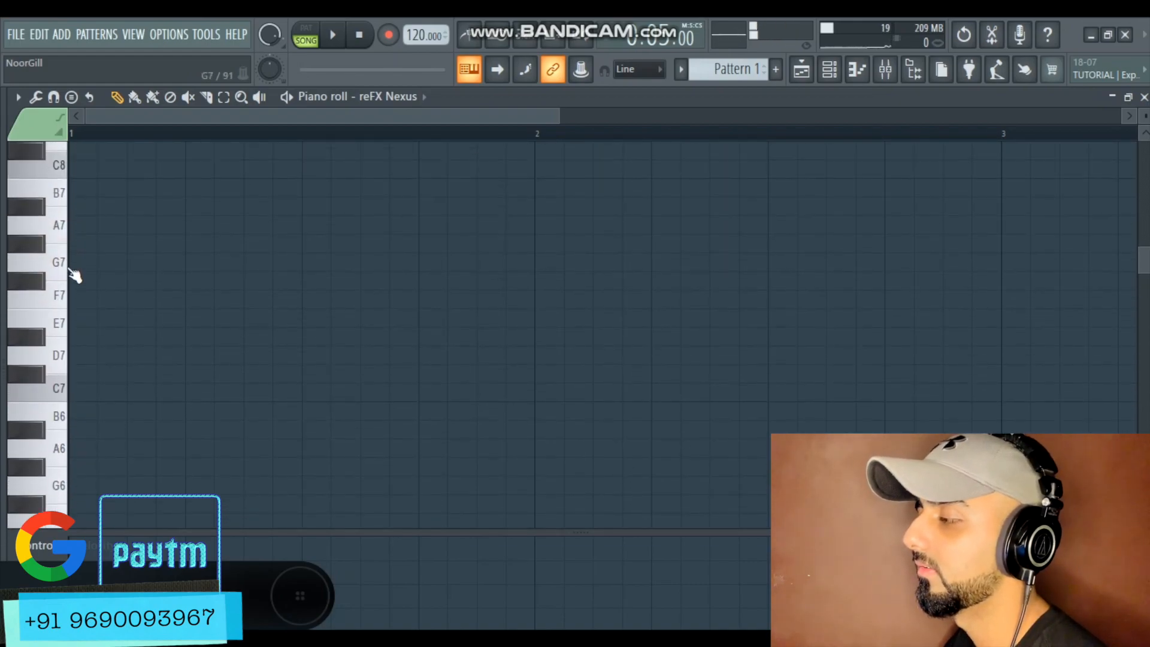
pyautogui.click(59, 169)
pyautogui.scroll(-20, 98, 395)
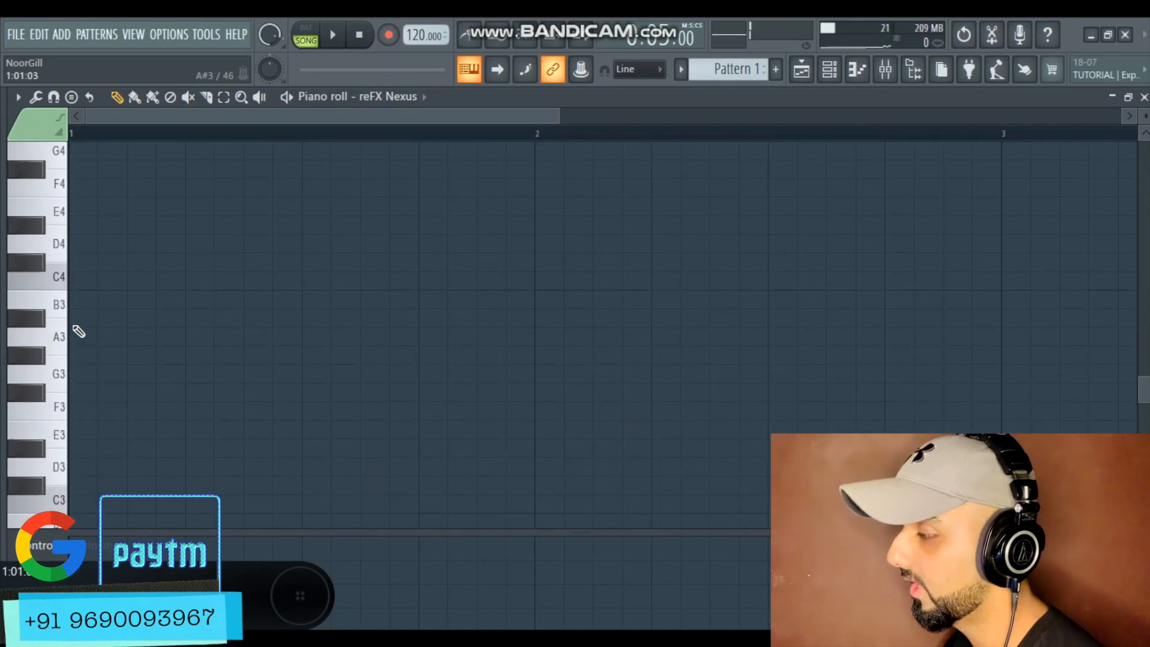
pyautogui.click(59, 277)
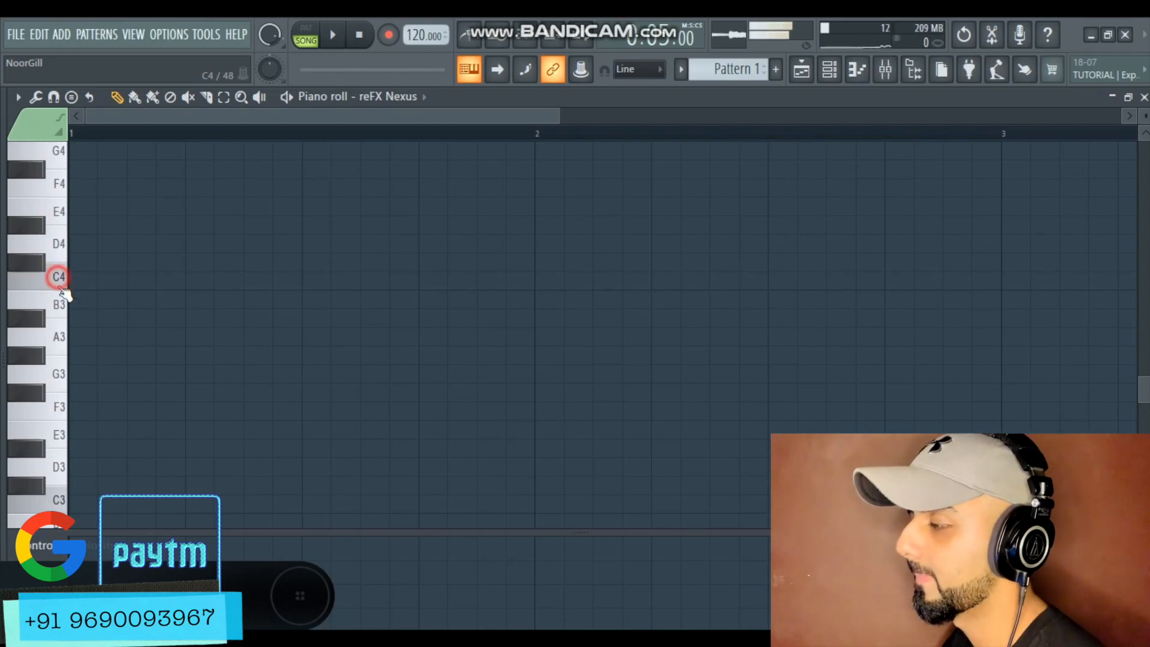
pyautogui.scroll(-2, 60, 359)
pyautogui.click(58, 444)
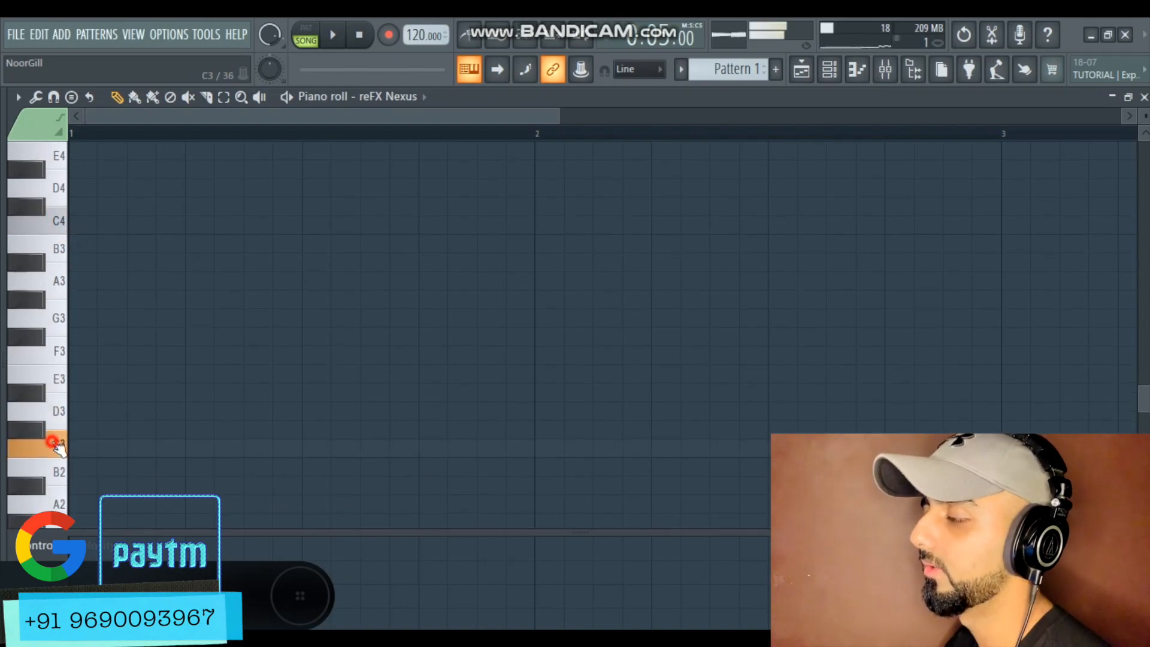
pyautogui.scroll(5, 118, 418)
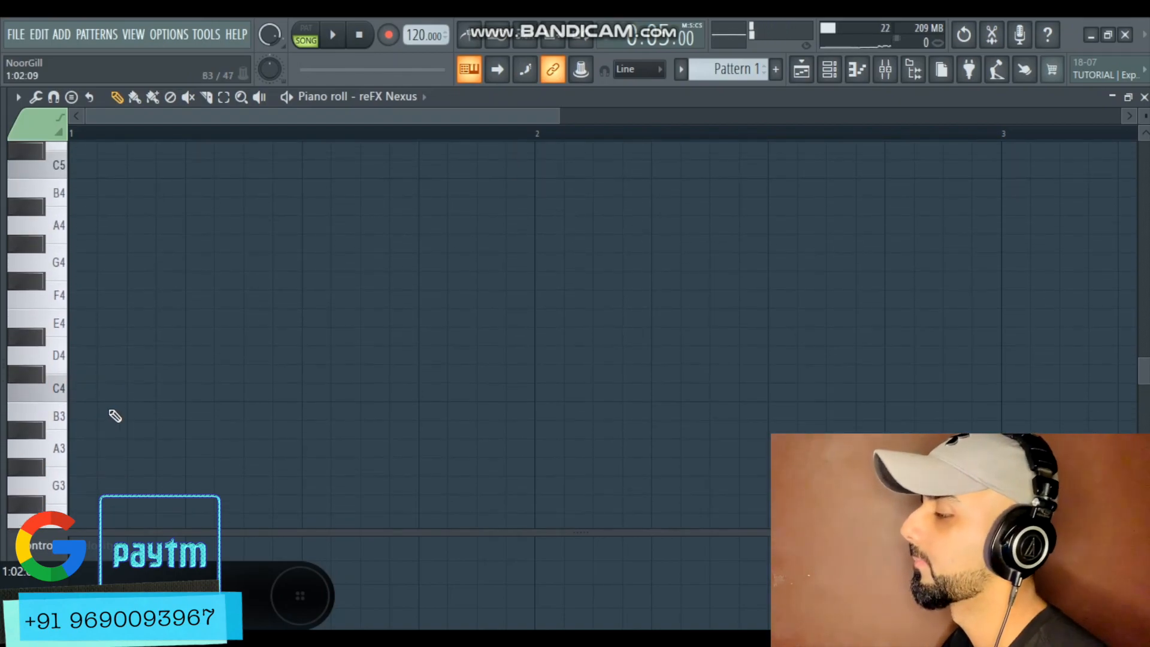
pyautogui.scroll(3, 94, 405)
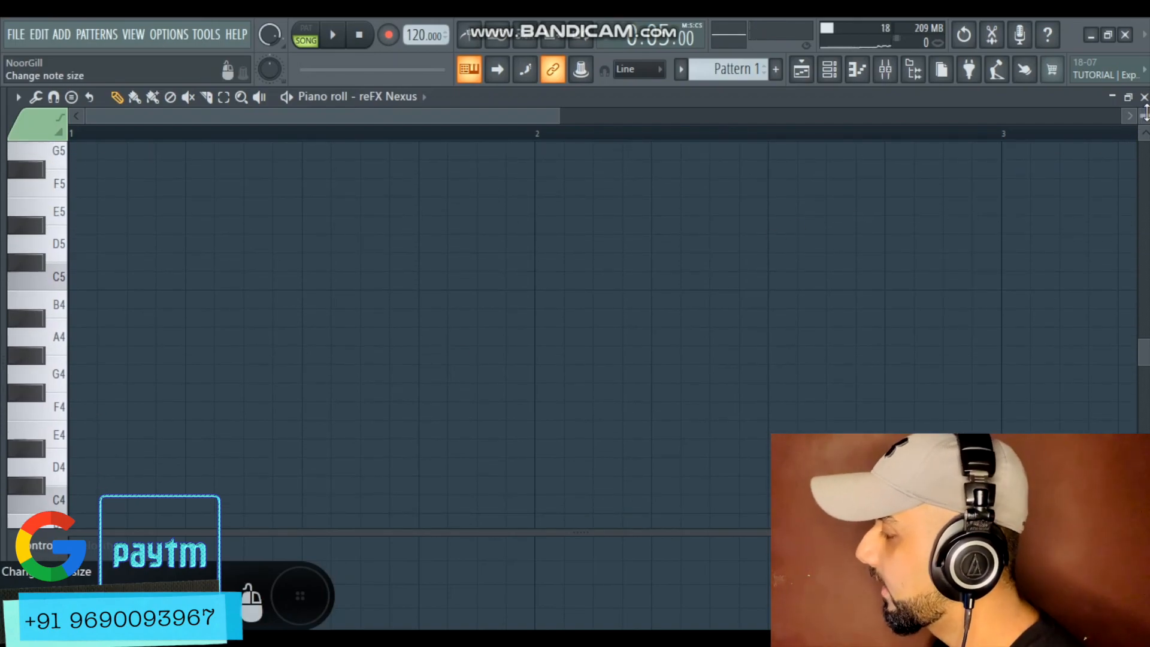
pyautogui.moveTo(1145, 112); pyautogui.dragTo(1144, 117)
pyautogui.scroll(5, 108, 372)
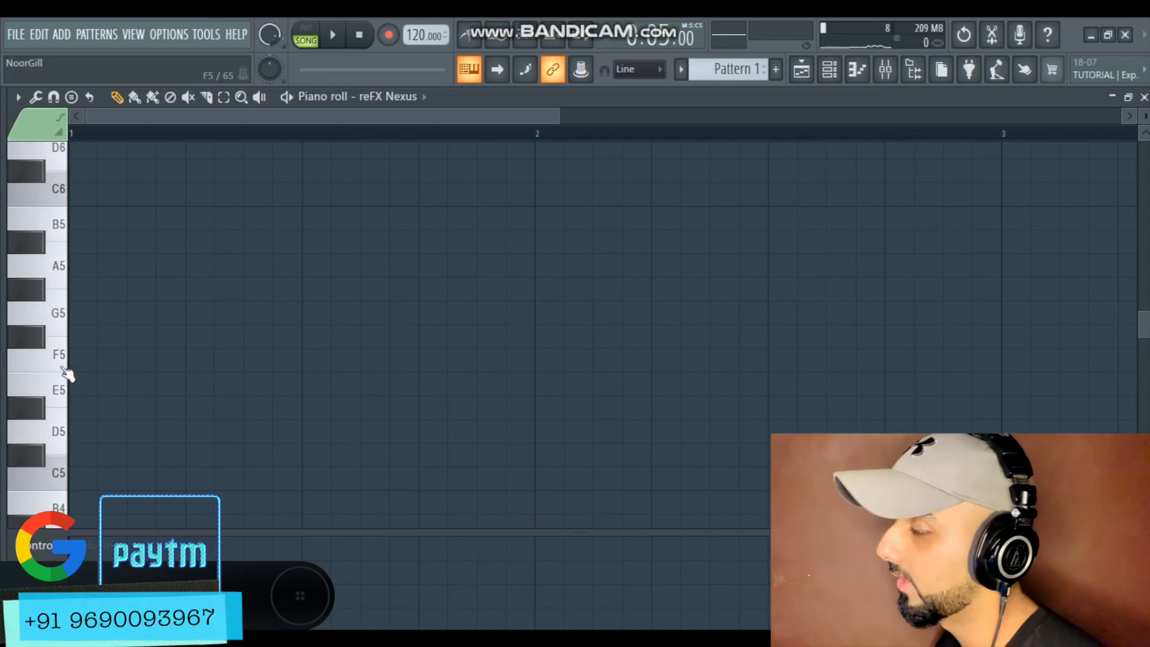
pyautogui.scroll(-3, 64, 383)
pyautogui.scroll(3, 51, 407)
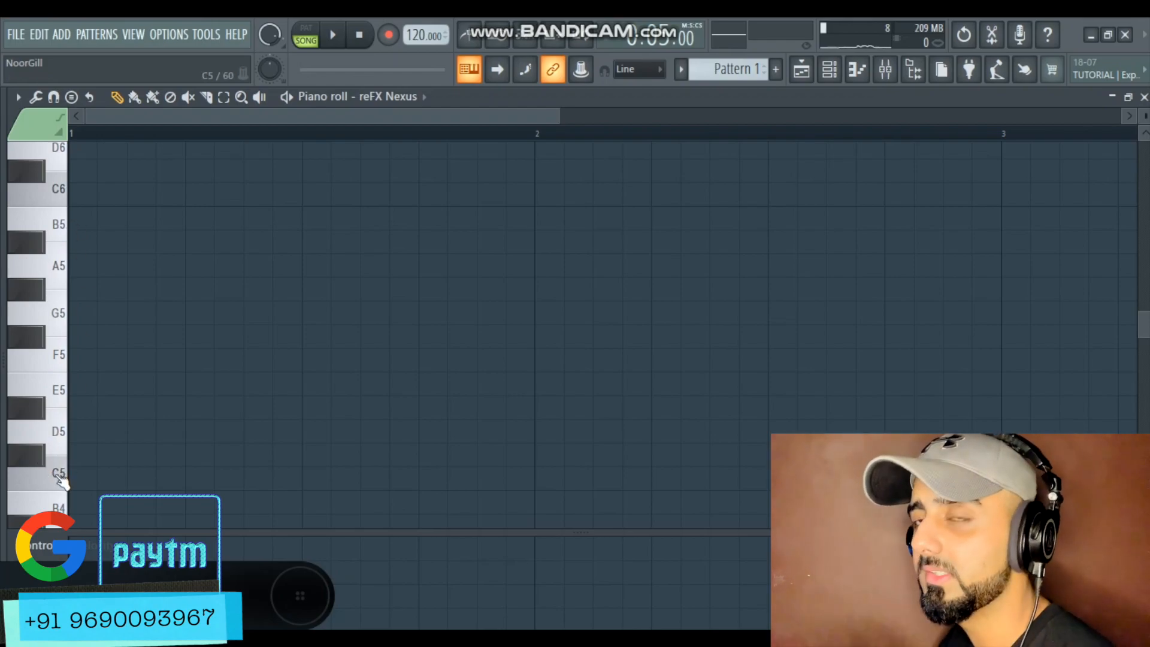
pyautogui.scroll(5, 63, 222)
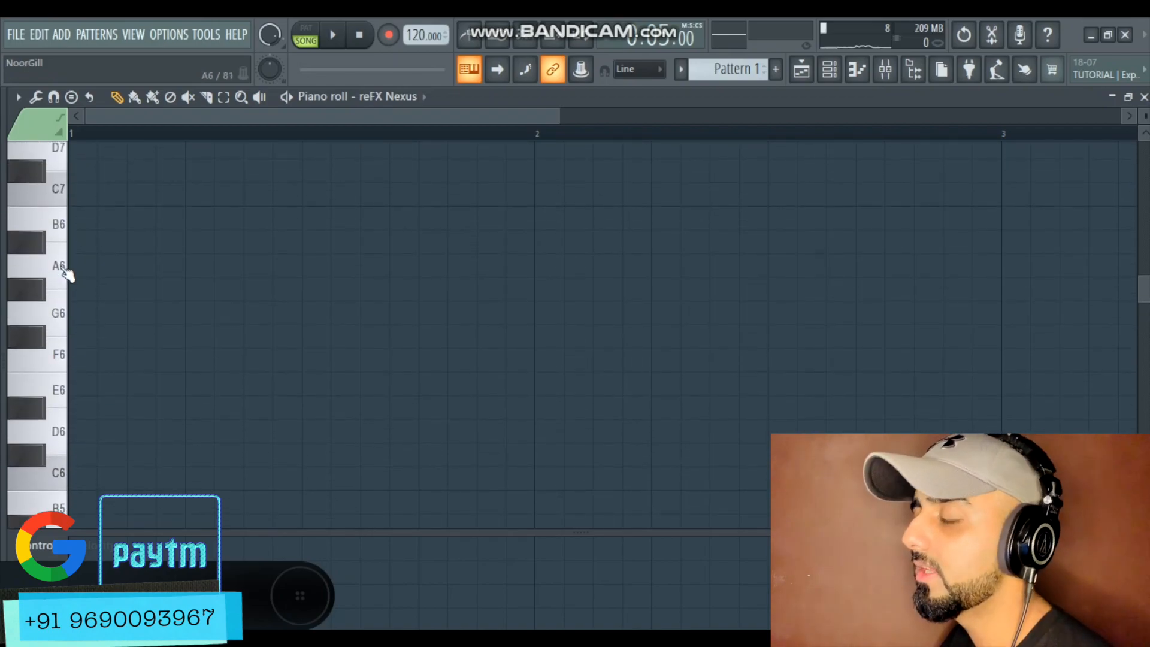
pyautogui.scroll(-5, 67, 275)
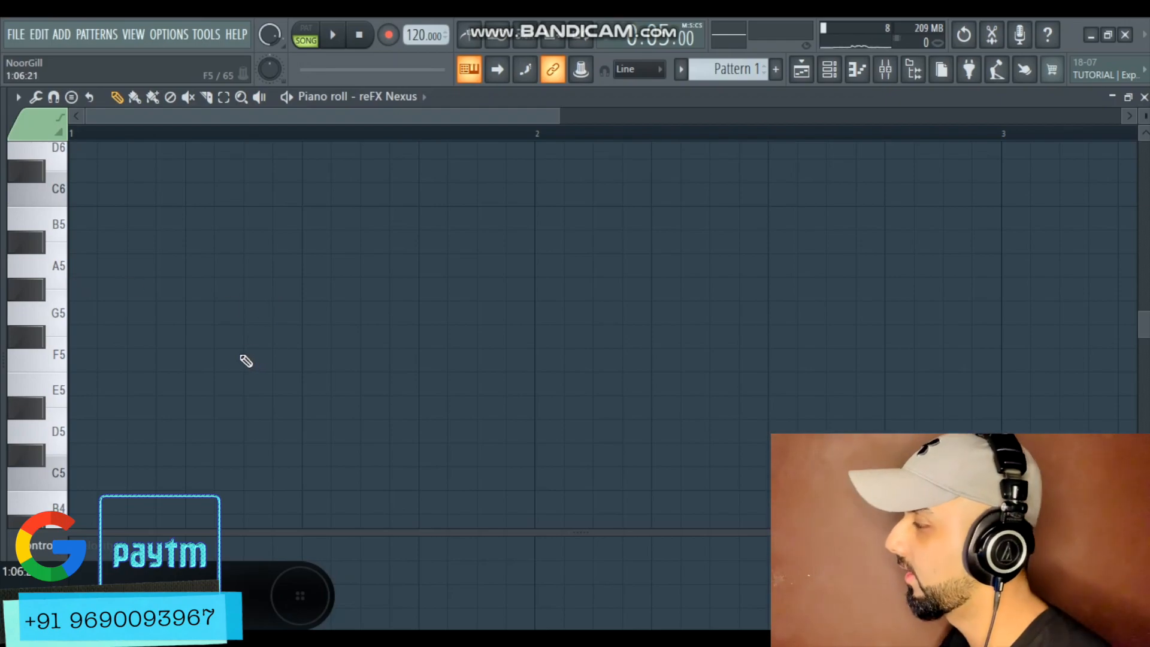
pyautogui.scroll(2, 129, 379)
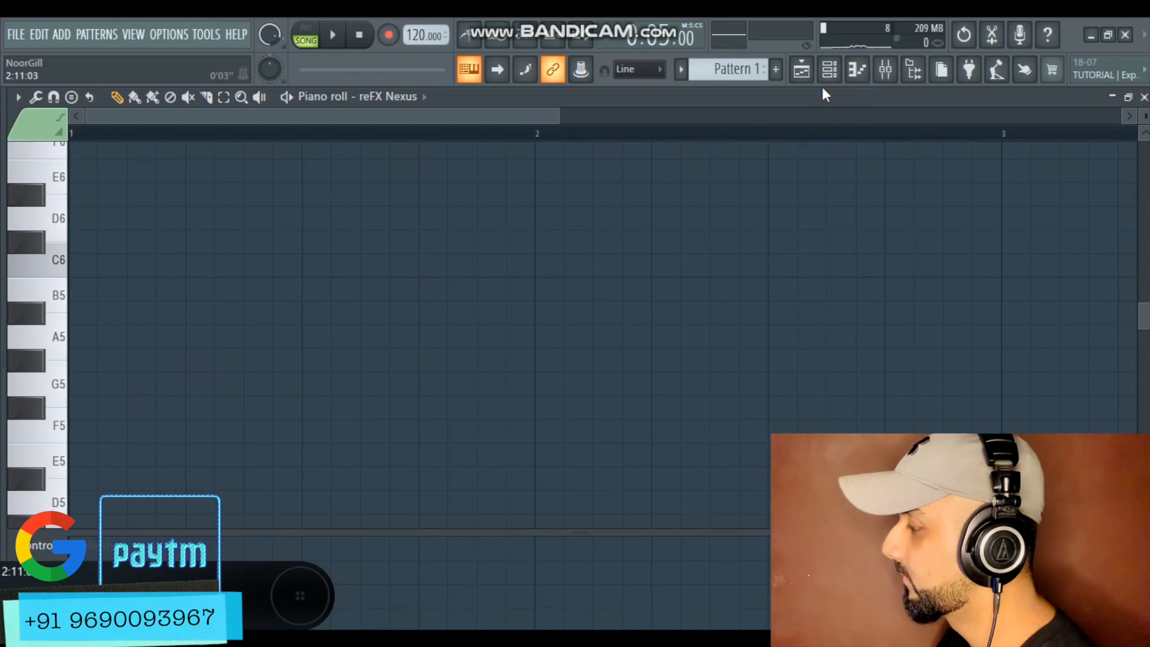
# Draw a C5 note about three quarters of a bar long in the reFX Nexus piano roll, then delete it
pyautogui.click(828, 70)
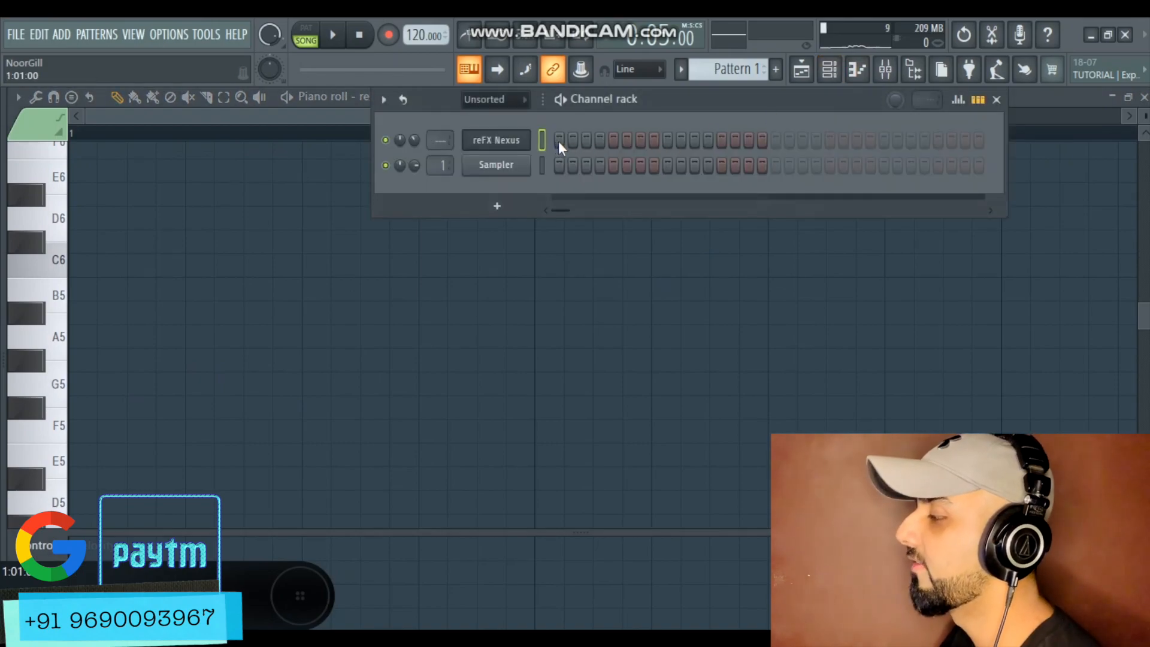
pyautogui.click(350, 117)
pyautogui.scroll(-5, 305, 290)
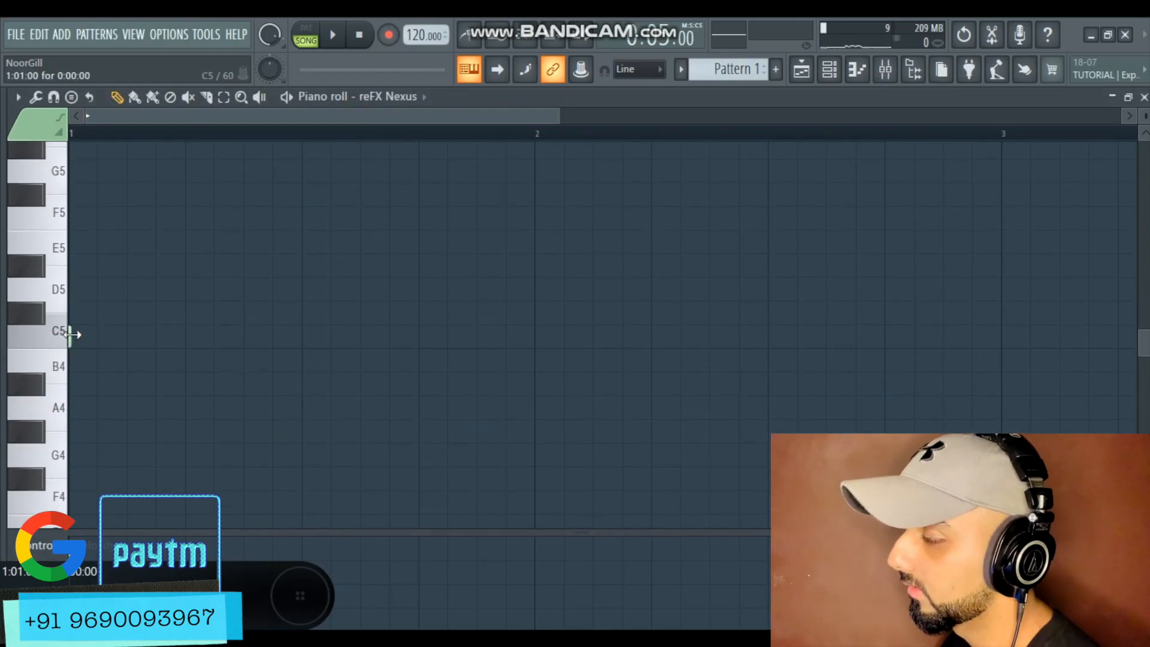
pyautogui.moveTo(72, 335); pyautogui.dragTo(422, 343)
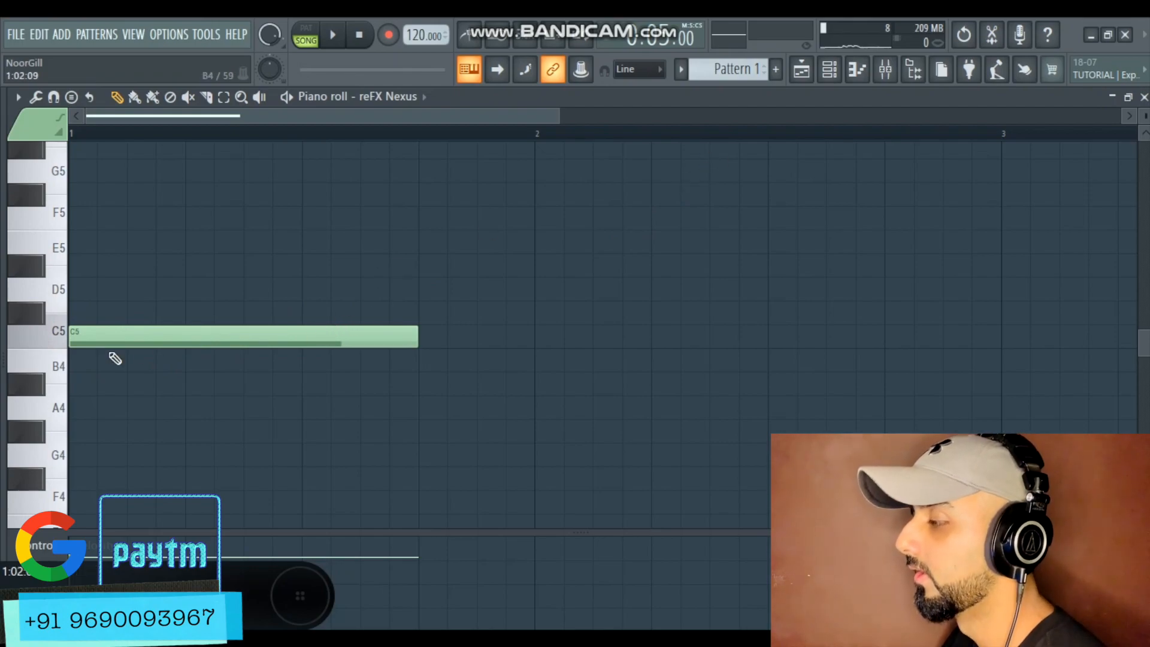
pyautogui.rightClick(384, 334)
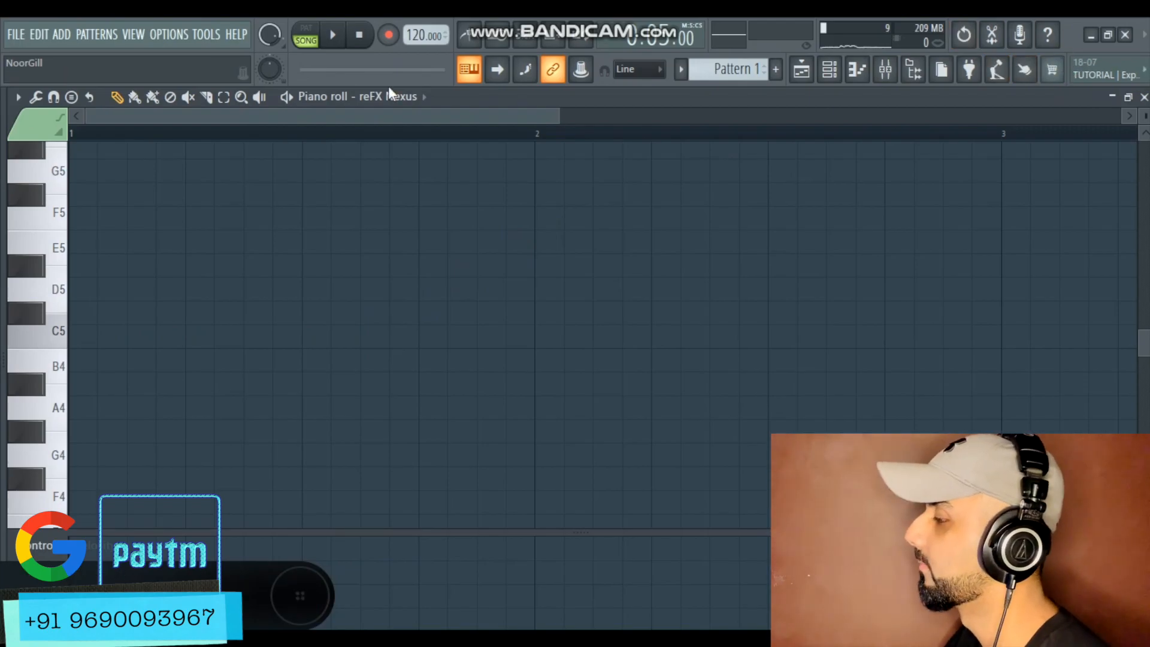
# Open the playlist and drag the Bohot pyaar (Vox) WAV file from the desktop onto Track 3
pyautogui.click(801, 69)
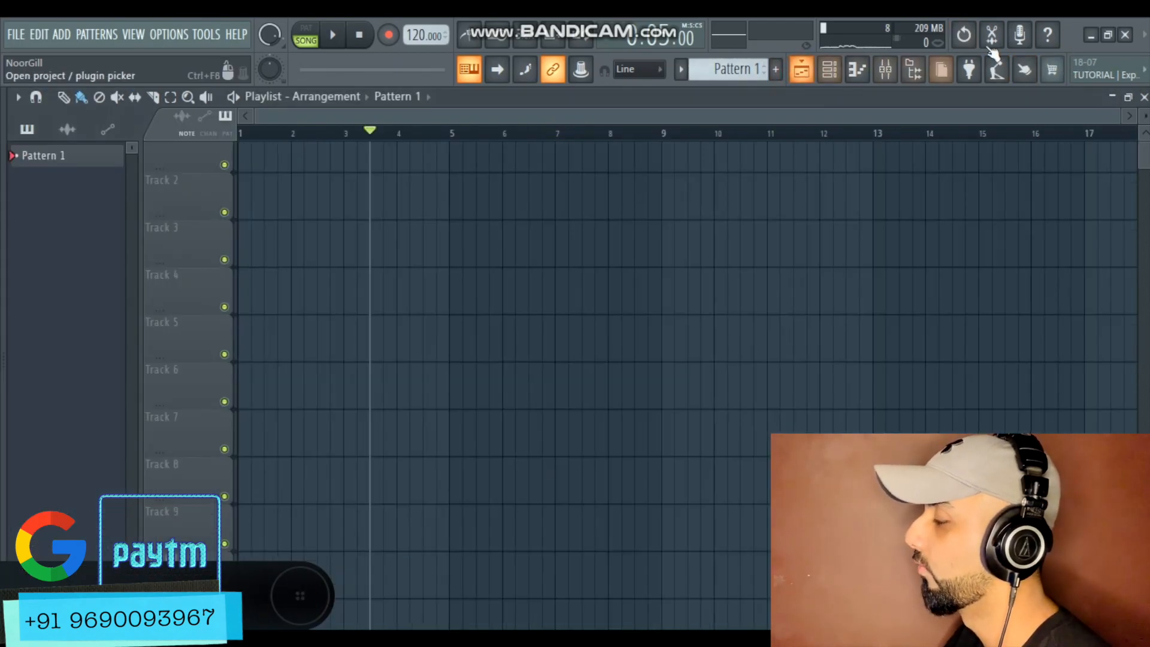
pyautogui.click(1089, 35)
pyautogui.moveTo(96, 226); pyautogui.dragTo(240, 228)
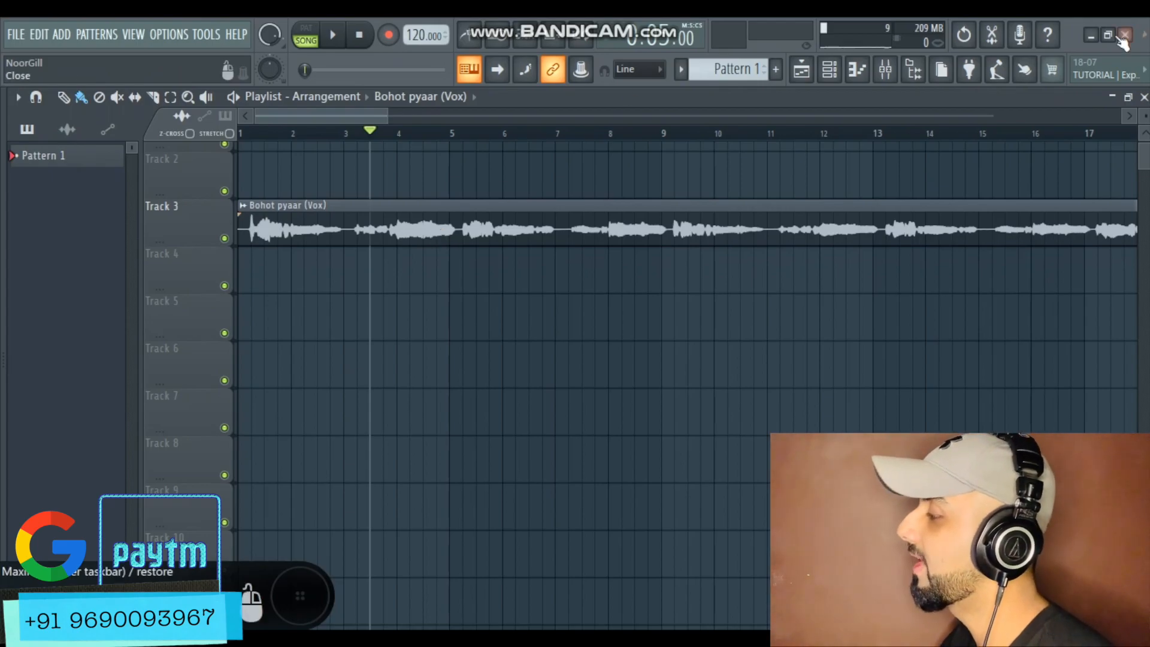
pyautogui.click(1090, 36)
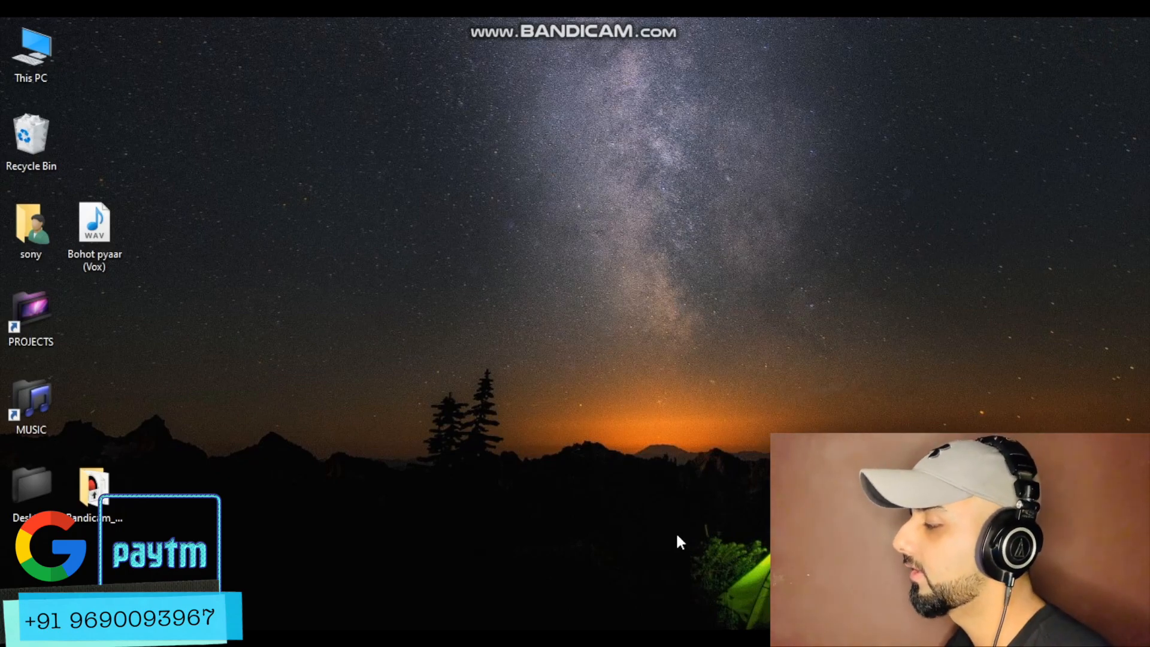
pyautogui.moveTo(657, 639)
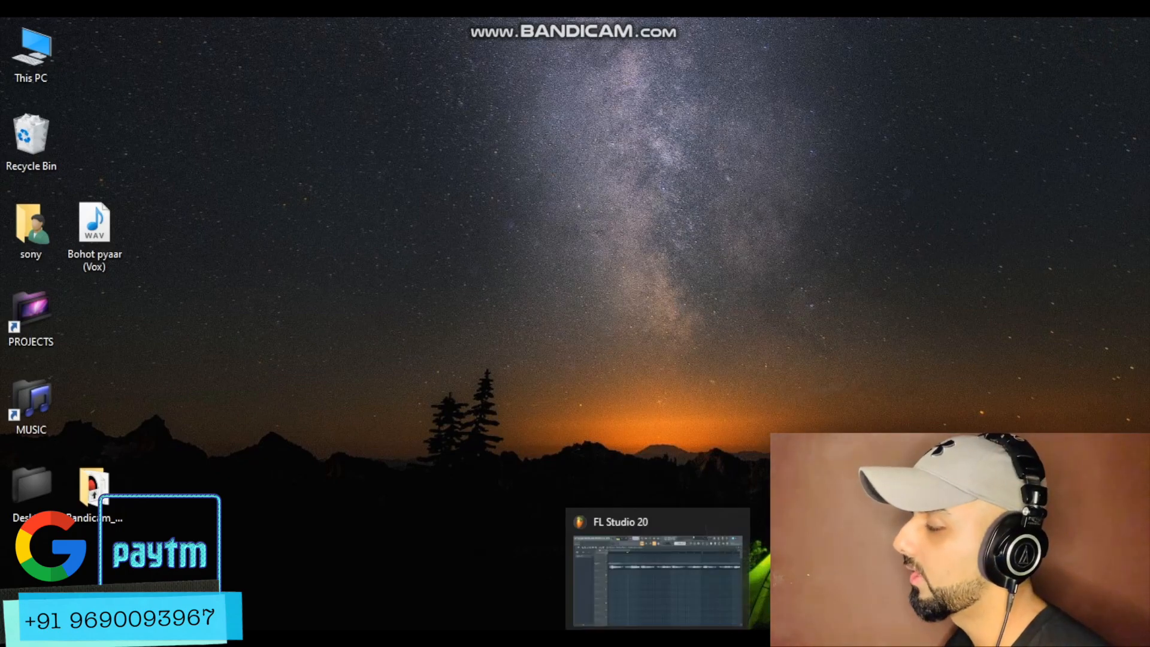
pyautogui.click(653, 575)
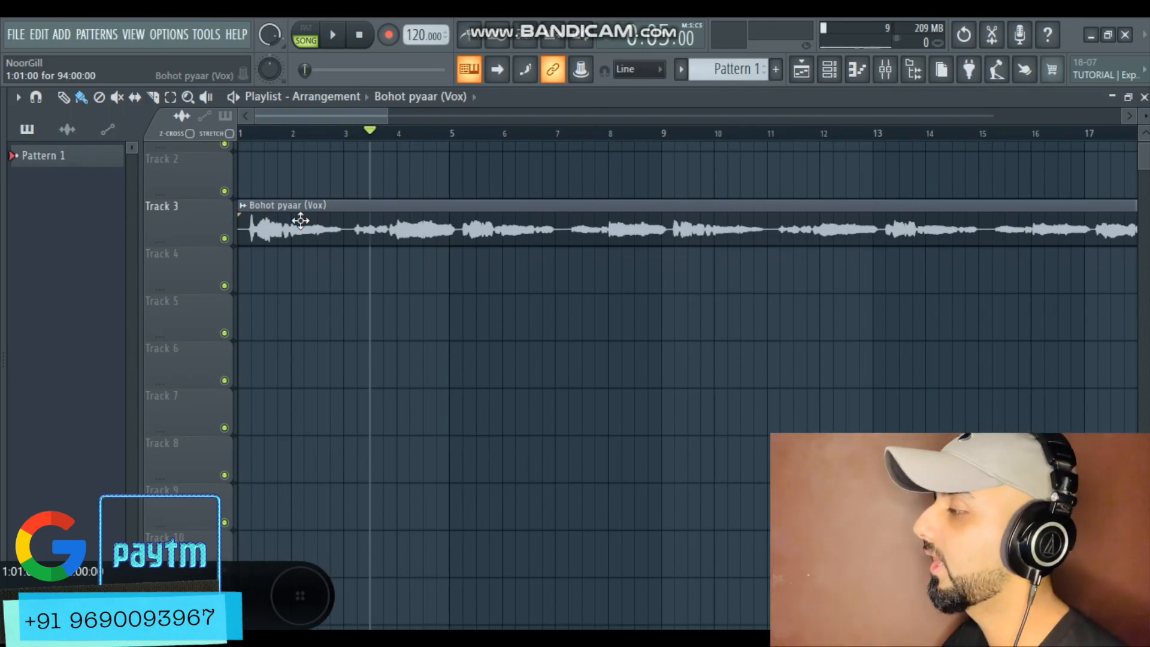
# Play back the Bohot pyaar (Vox) clip from the start of the playlist and stop it
pyautogui.moveTo(442, 27); pyautogui.dragTo(442, 30)
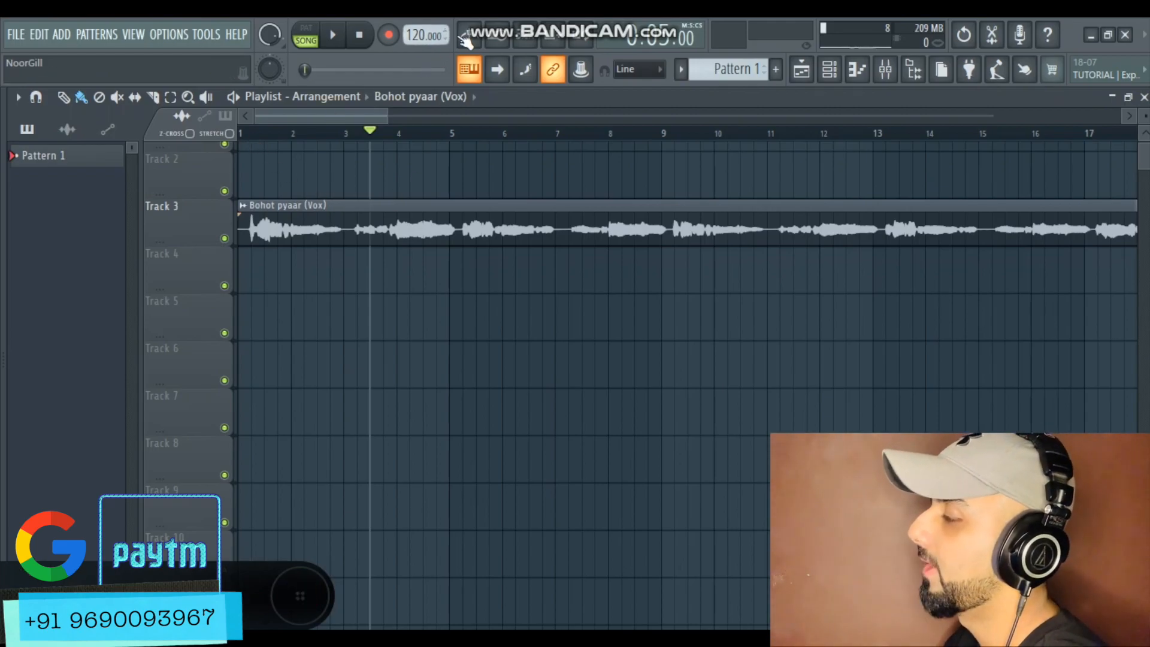
pyautogui.scroll(4, 194, 244)
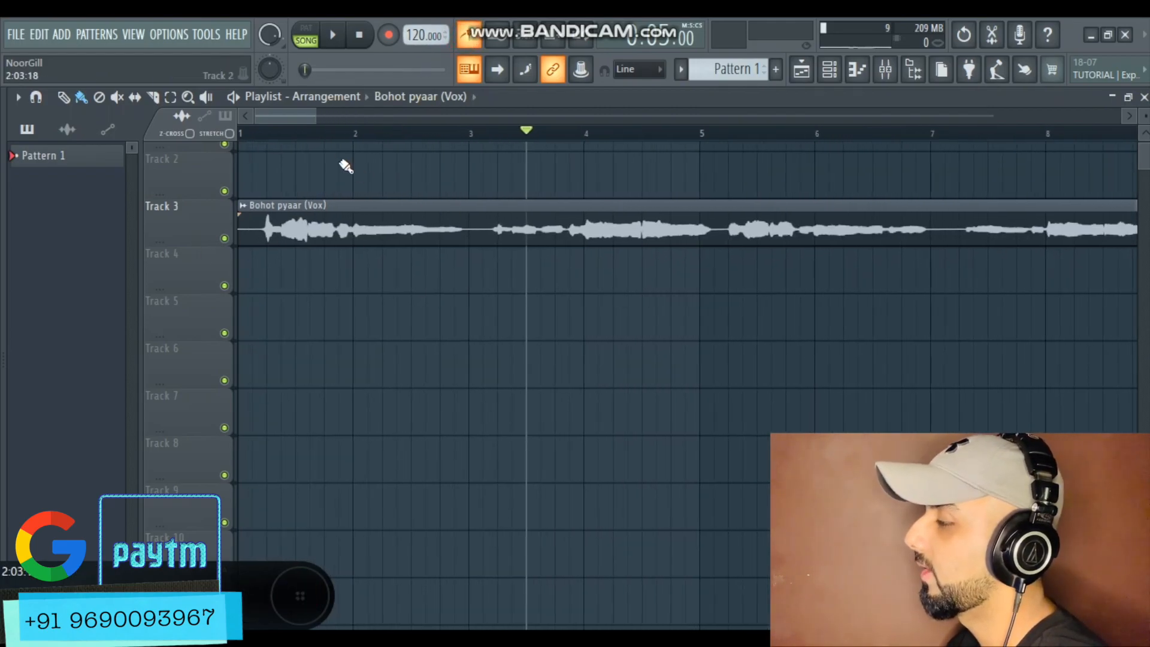
pyautogui.click(245, 133)
pyautogui.press('space')
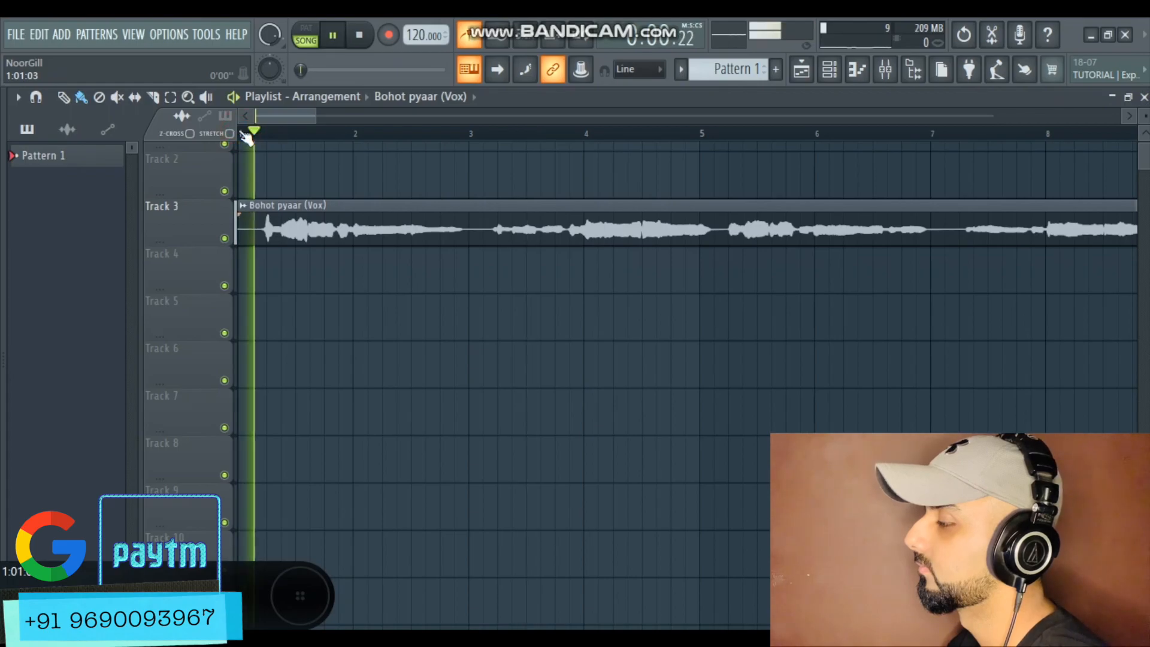
pyautogui.scroll(6, 219, 212)
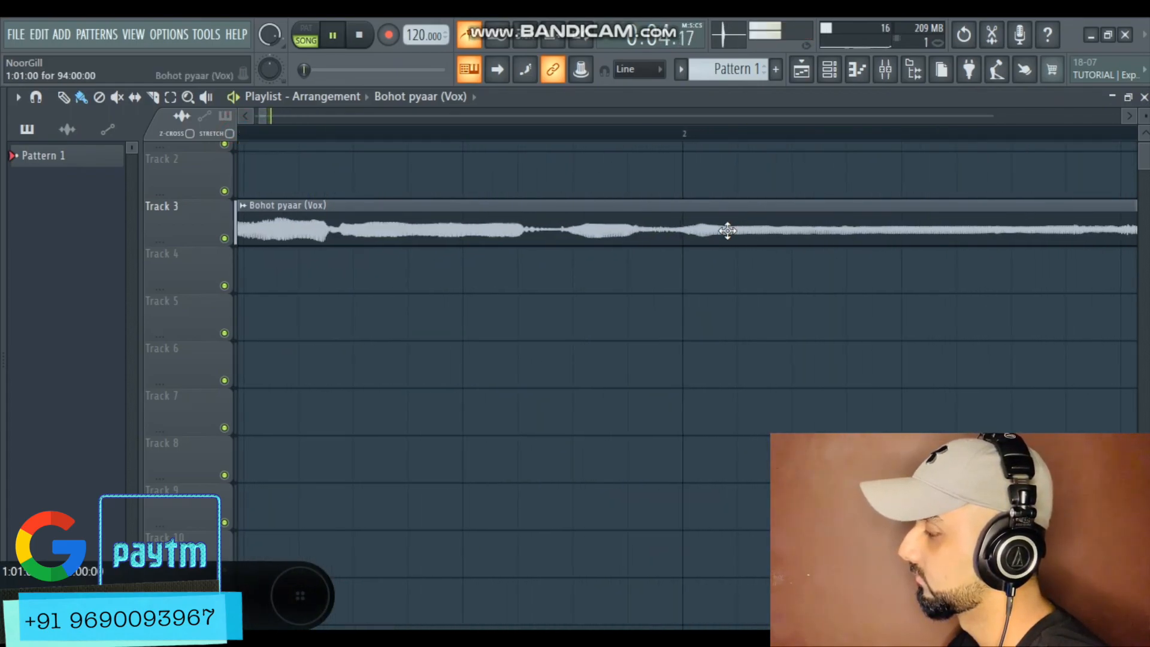
pyautogui.scroll(-1, 727, 231)
pyautogui.scroll(-7, 727, 231)
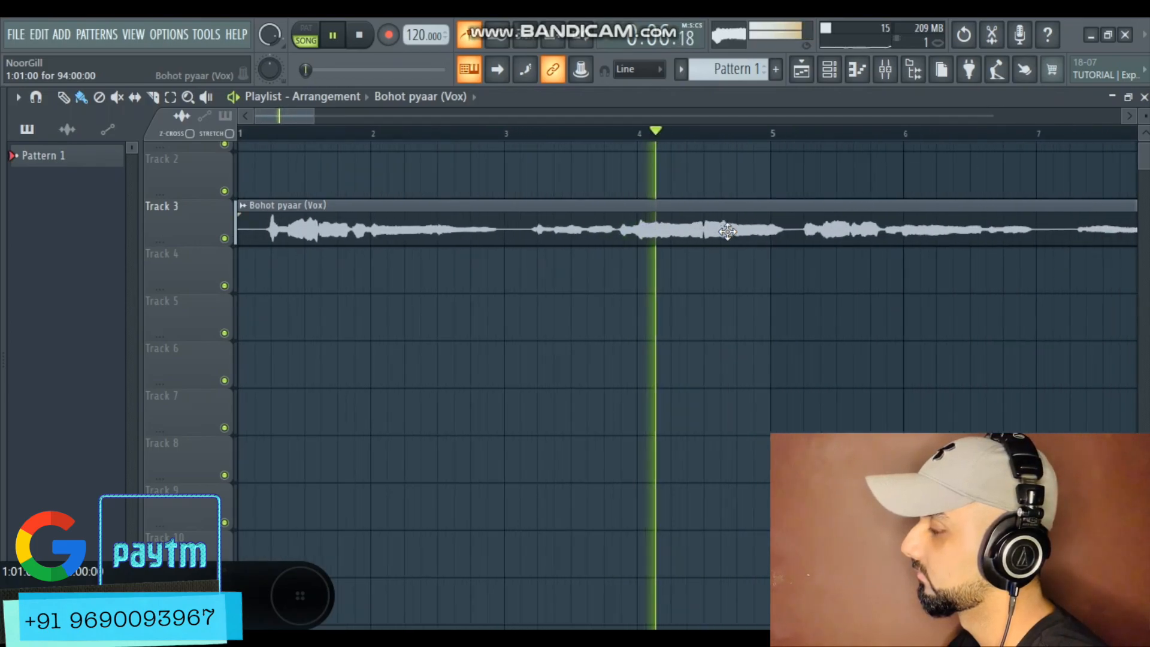
pyautogui.scroll(-3, 594, 232)
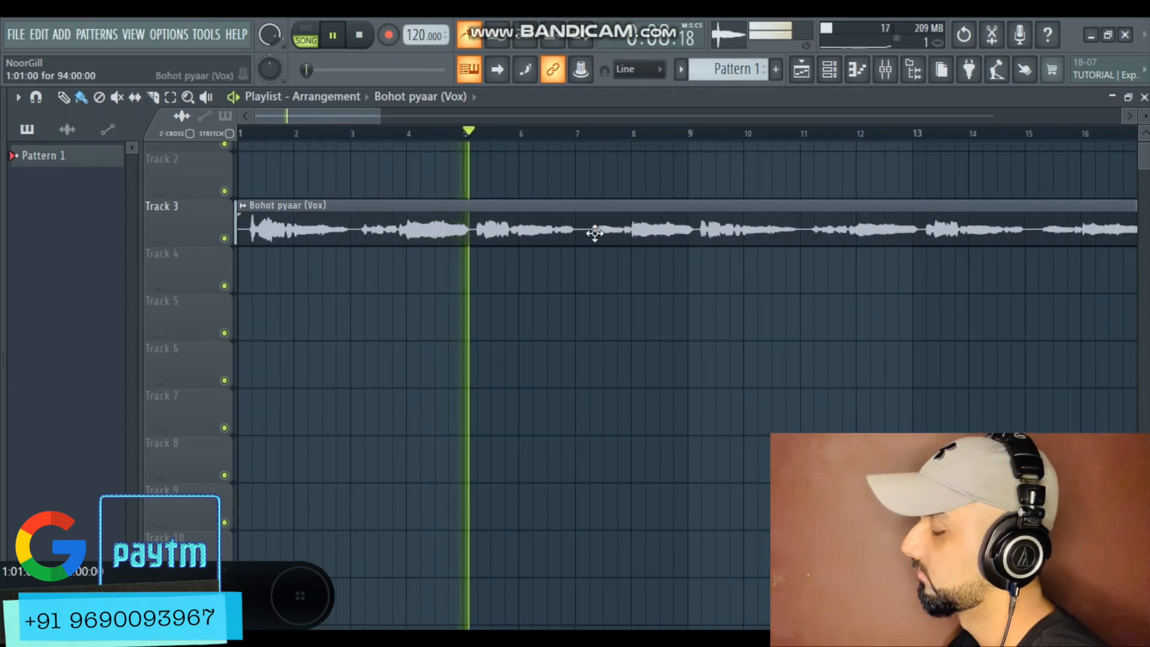
pyautogui.scroll(-3, 401, 251)
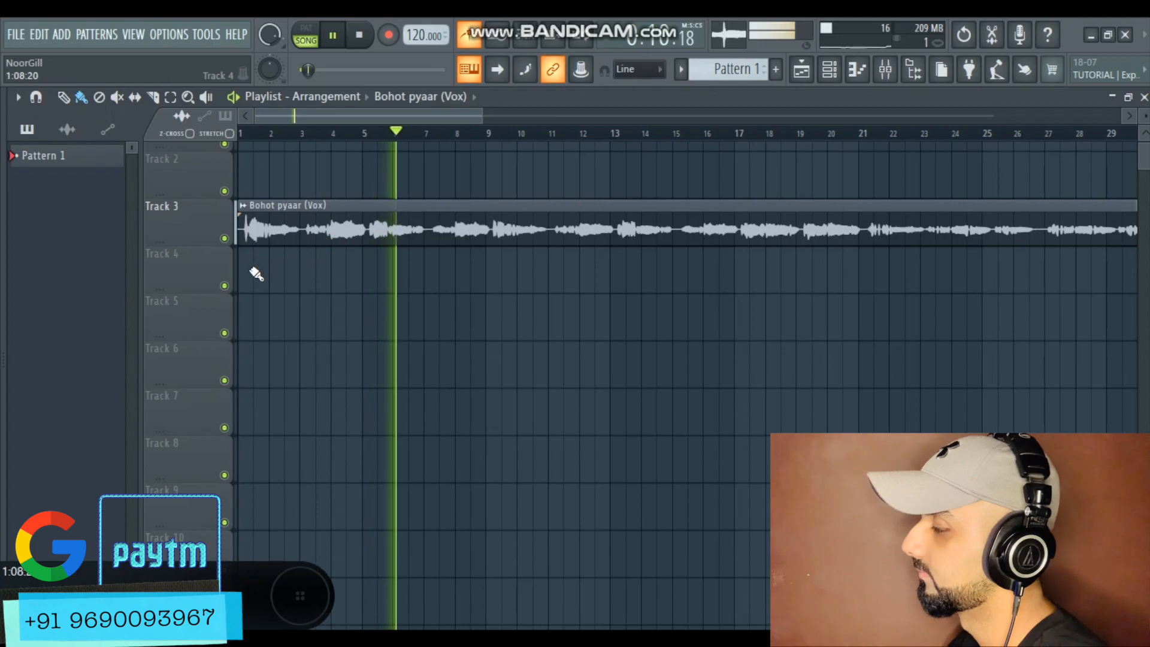
pyautogui.press('space')
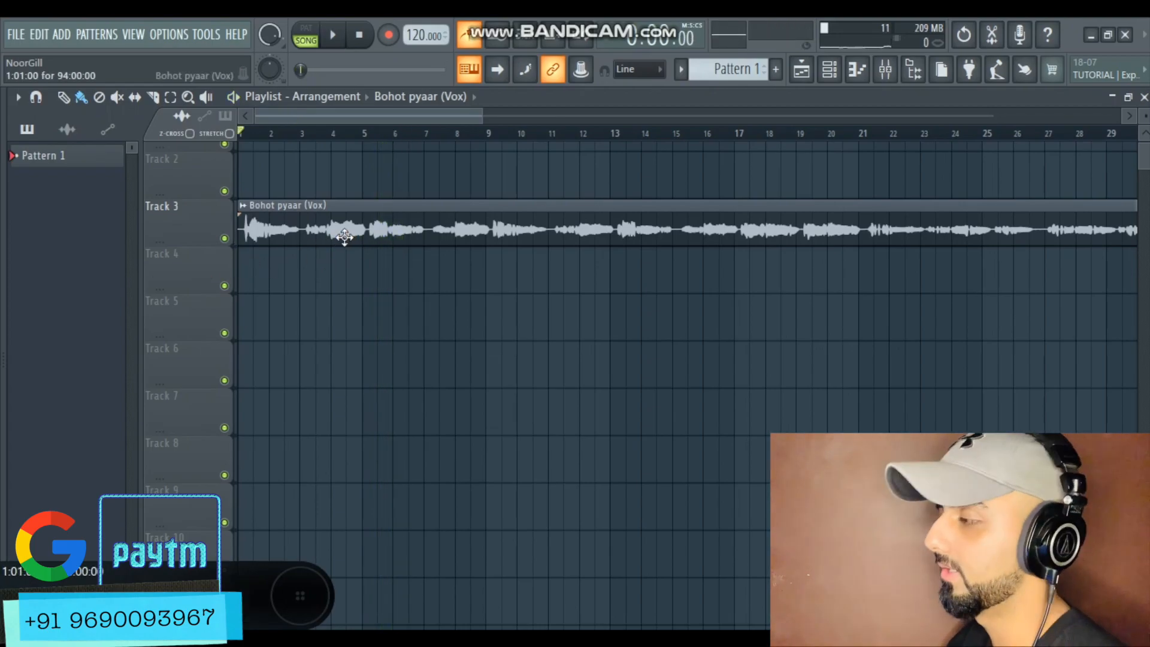
# Switch to Mixed In Key to check the analysed song's key, then minimise it
pyautogui.scroll(6, 200, 250)
pyautogui.scroll(1, 167, 223)
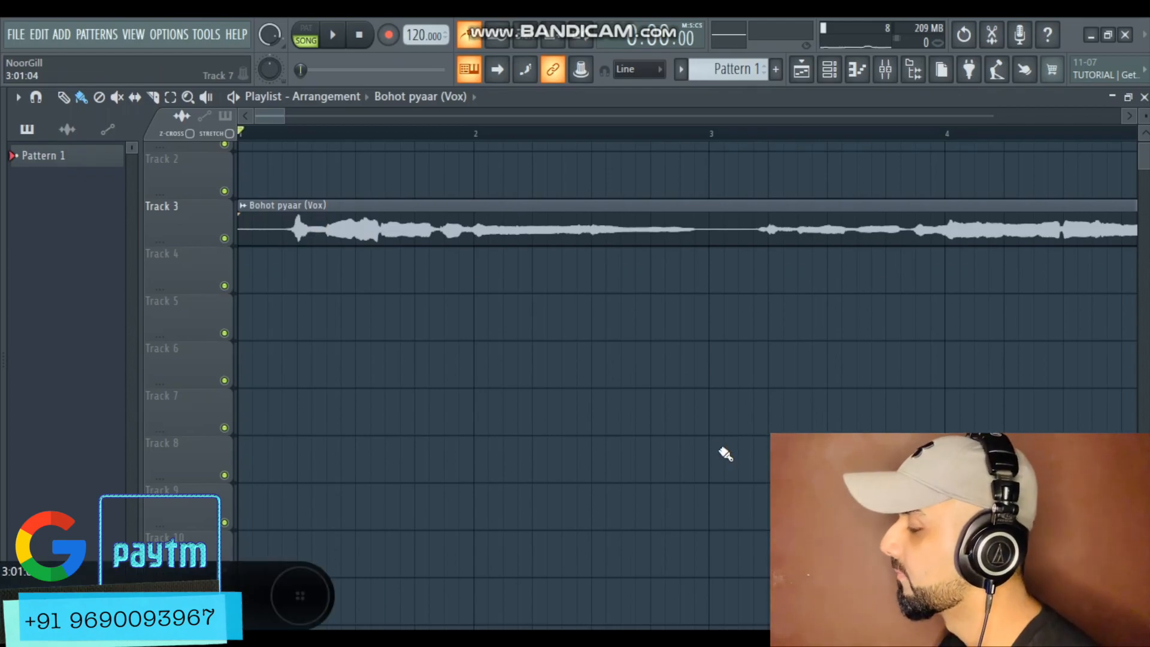
pyautogui.click(545, 637)
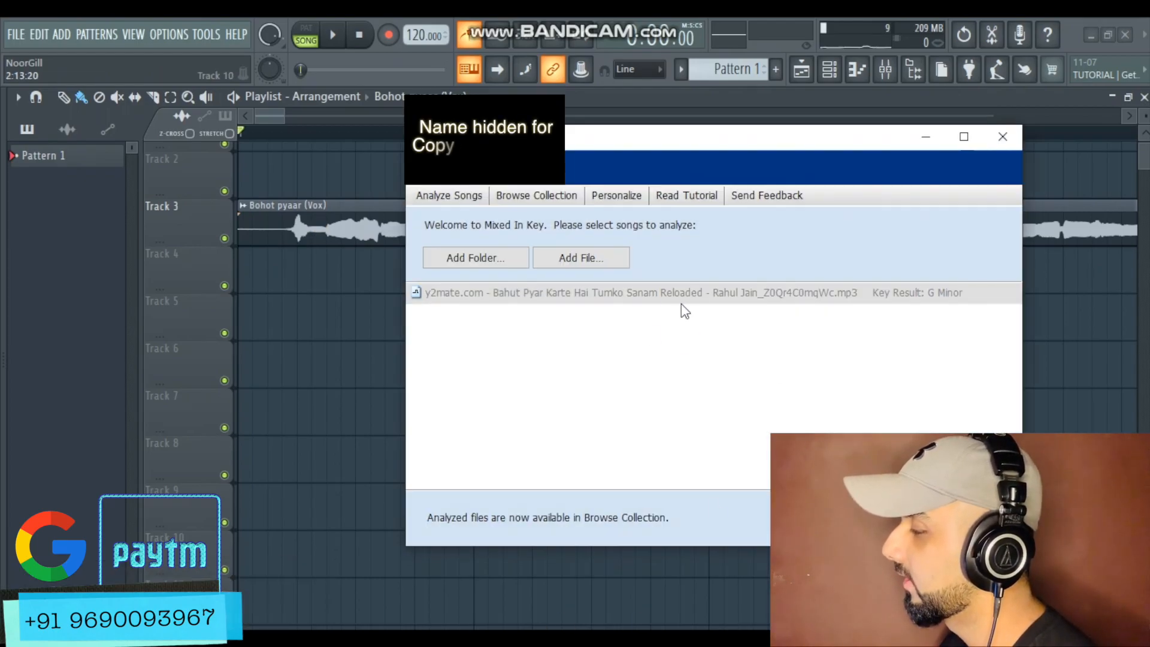
pyautogui.click(550, 295)
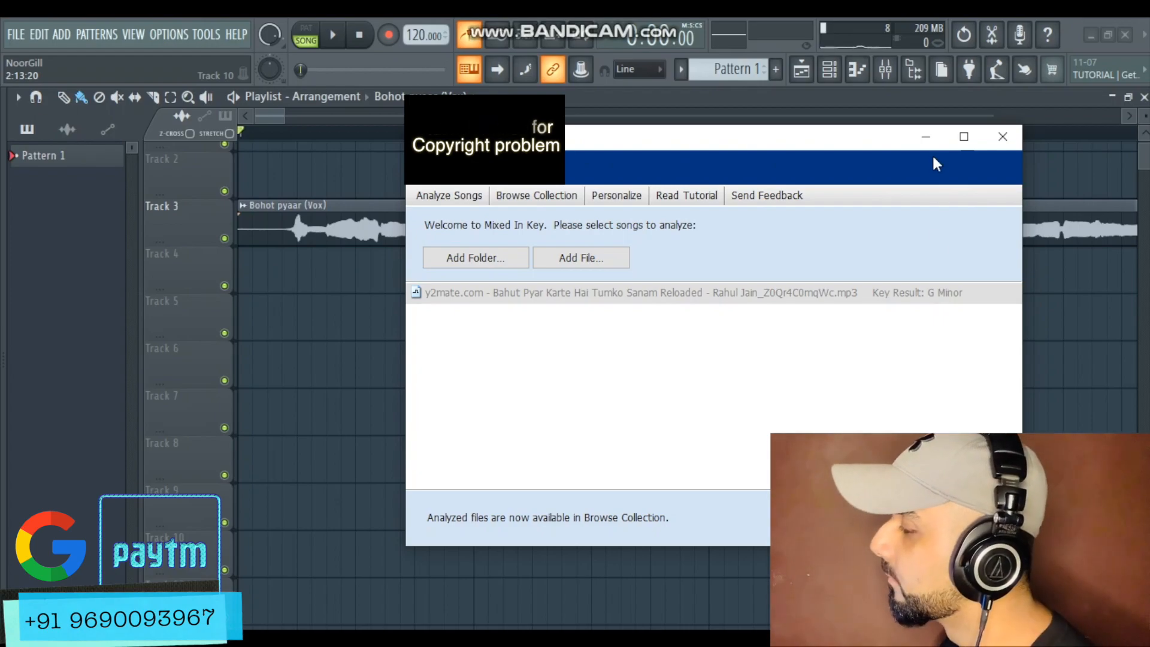
pyautogui.click(926, 137)
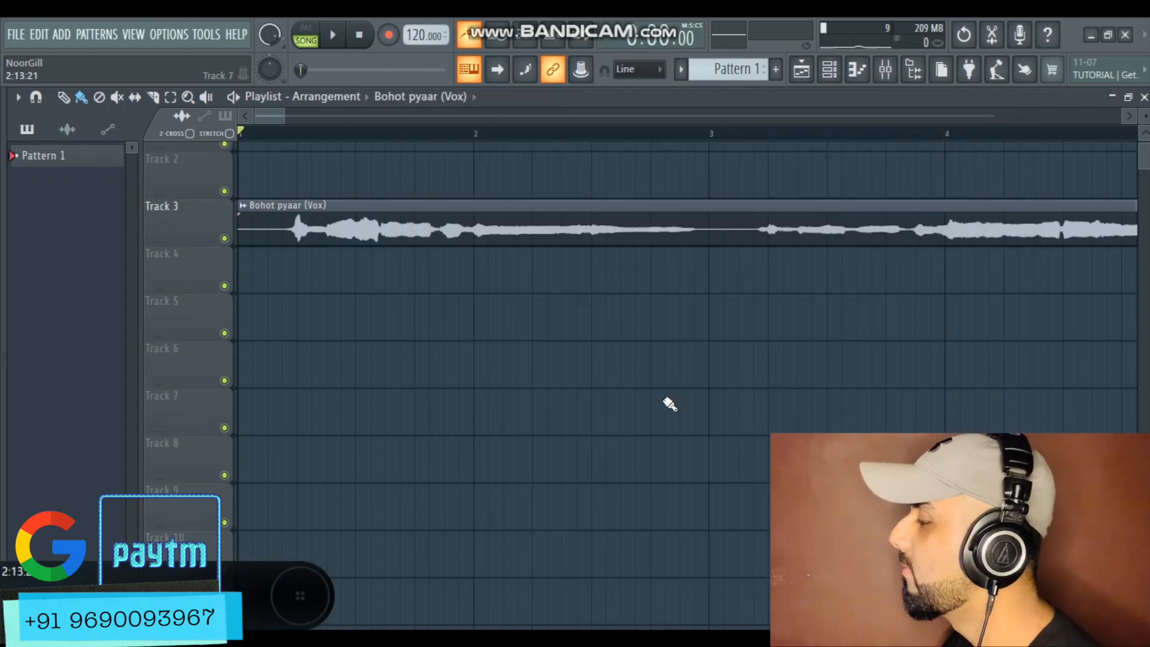
# Load the Pitcher effect into the first slot of the Bohot pyaar (Vox) mixer insert
pyautogui.click(885, 69)
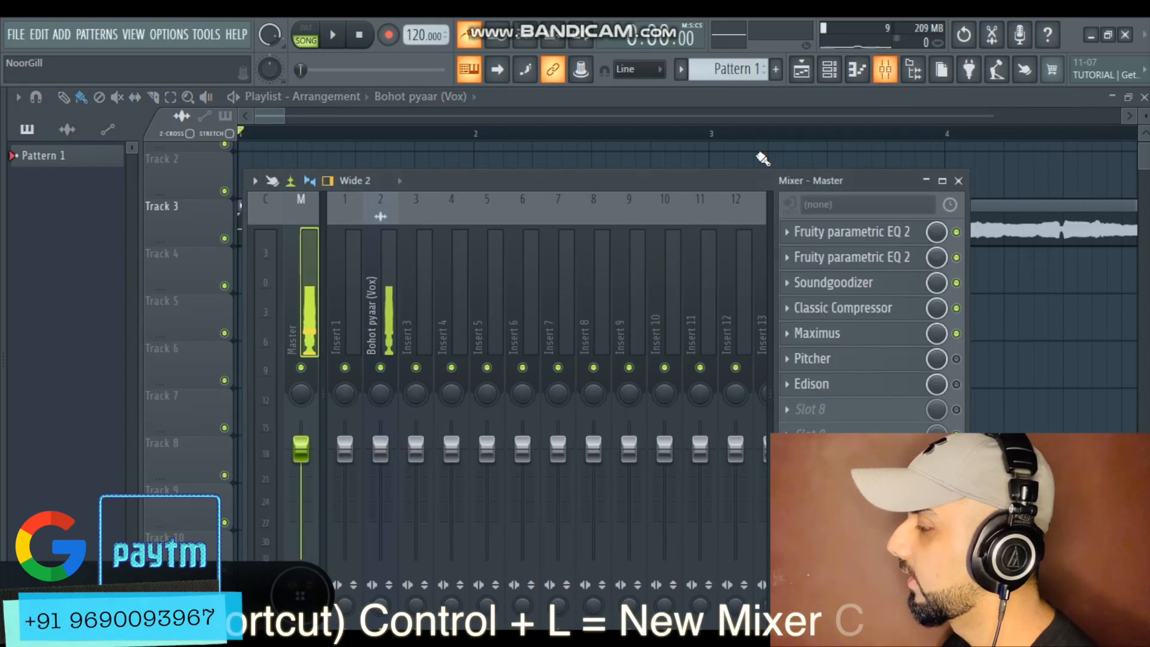
pyautogui.click(380, 287)
pyautogui.click(786, 232)
pyautogui.moveTo(802, 253)
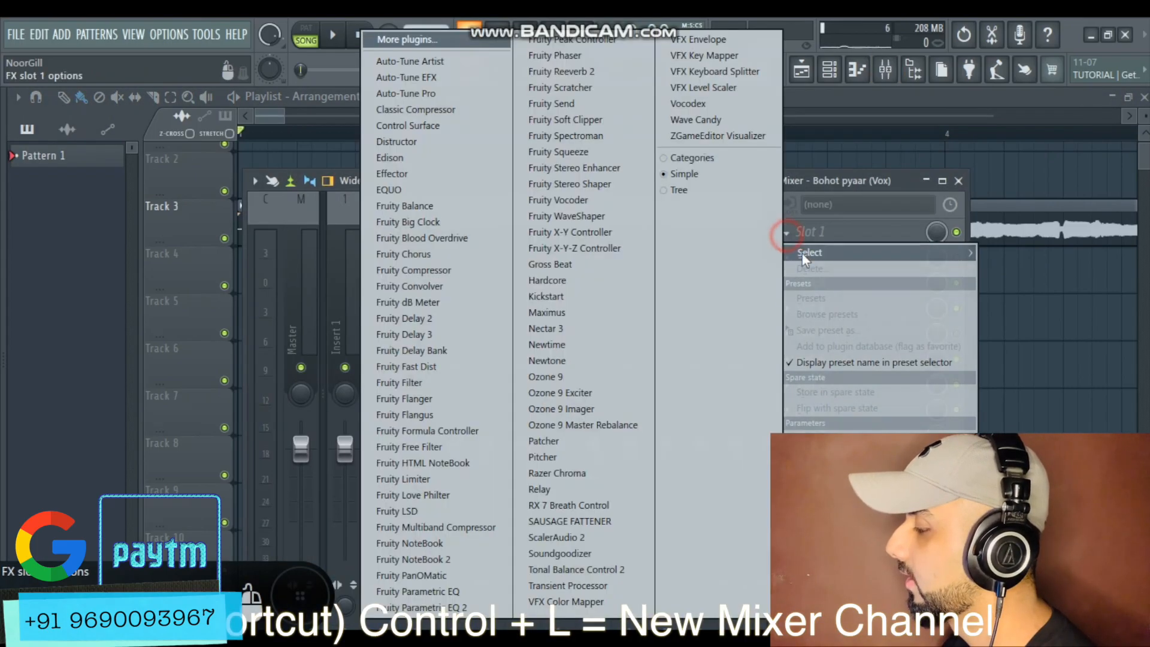
pyautogui.click(570, 455)
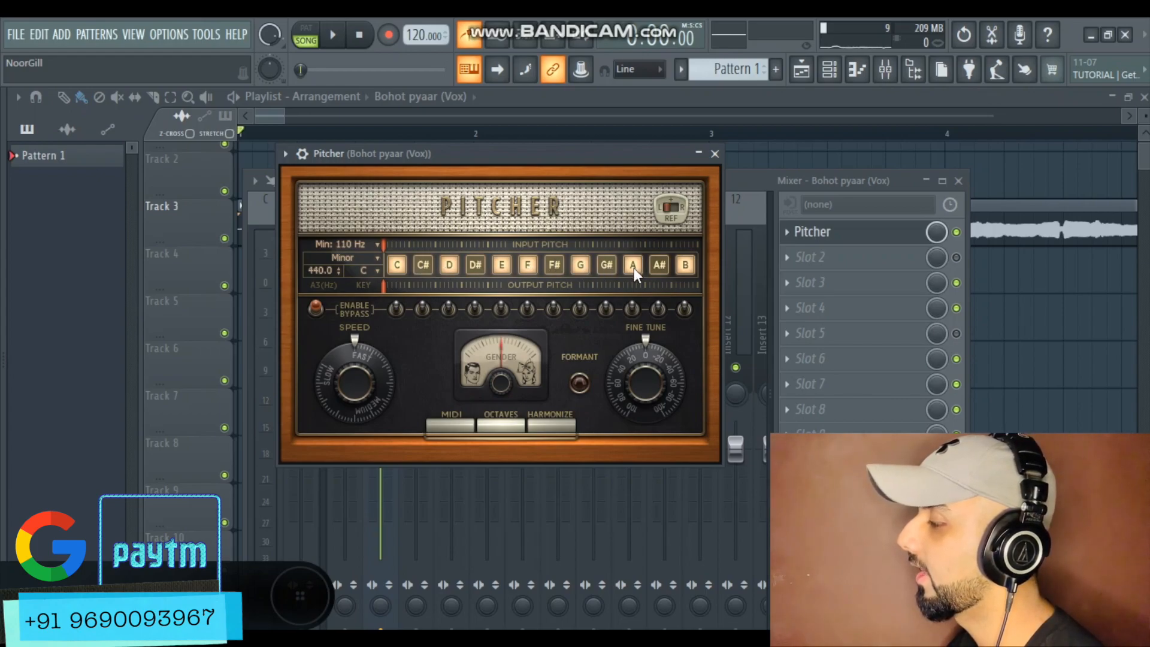
# Set the Pitcher's key to G and its scale to Minor
pyautogui.click(367, 269)
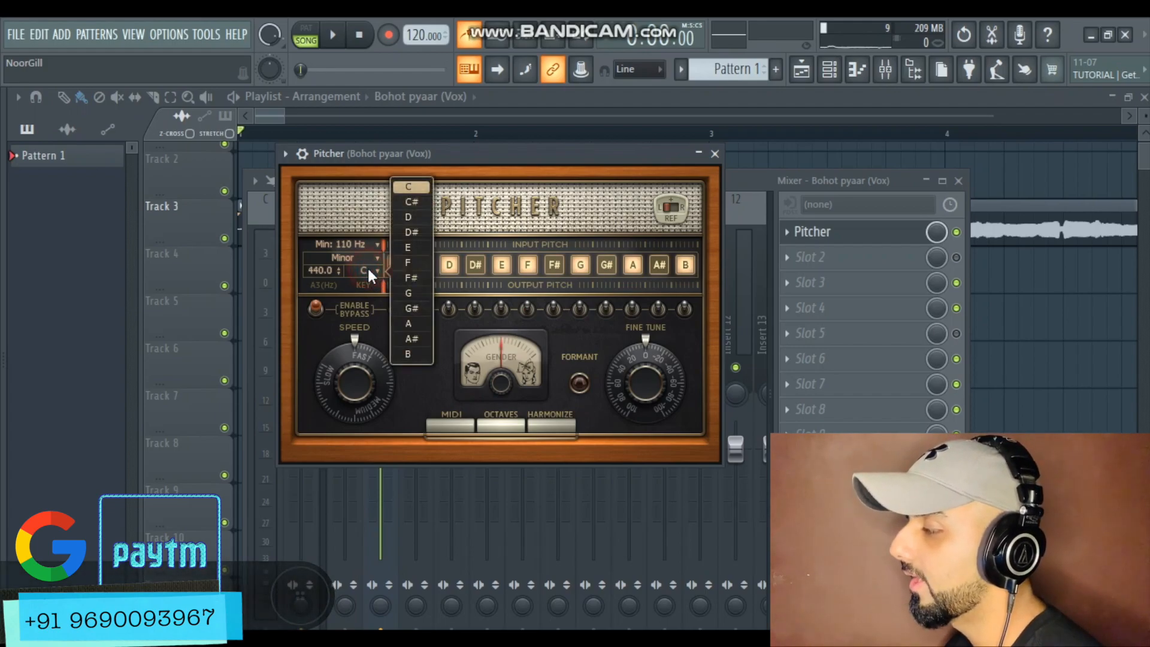
pyautogui.click(414, 293)
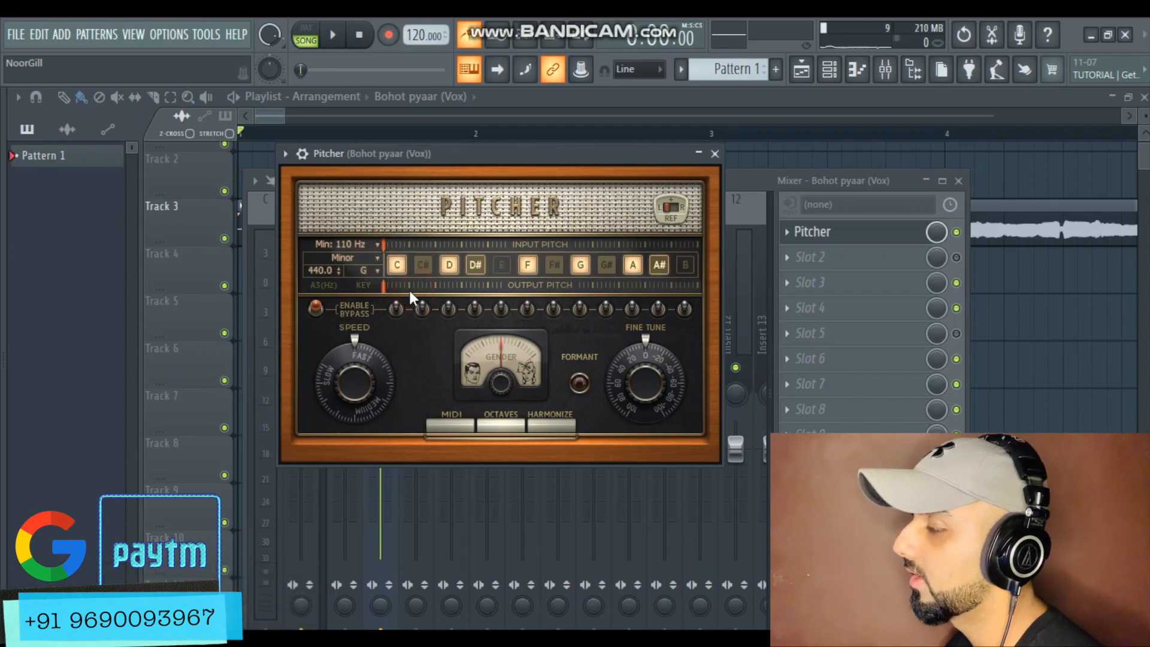
pyautogui.click(361, 259)
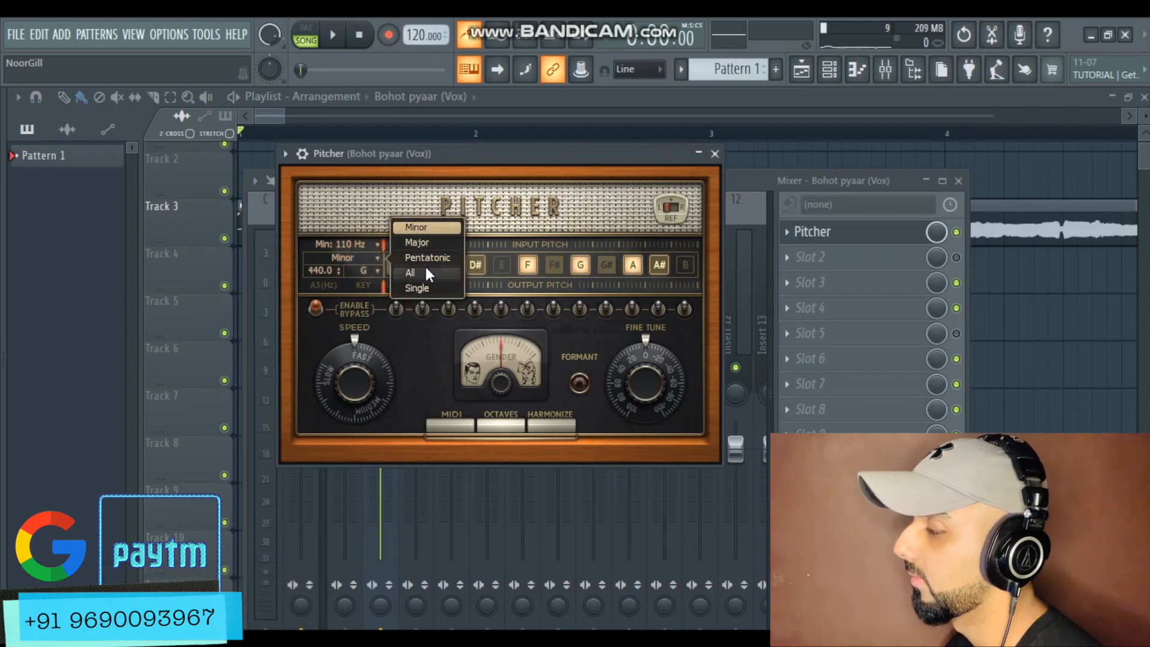
pyautogui.click(402, 231)
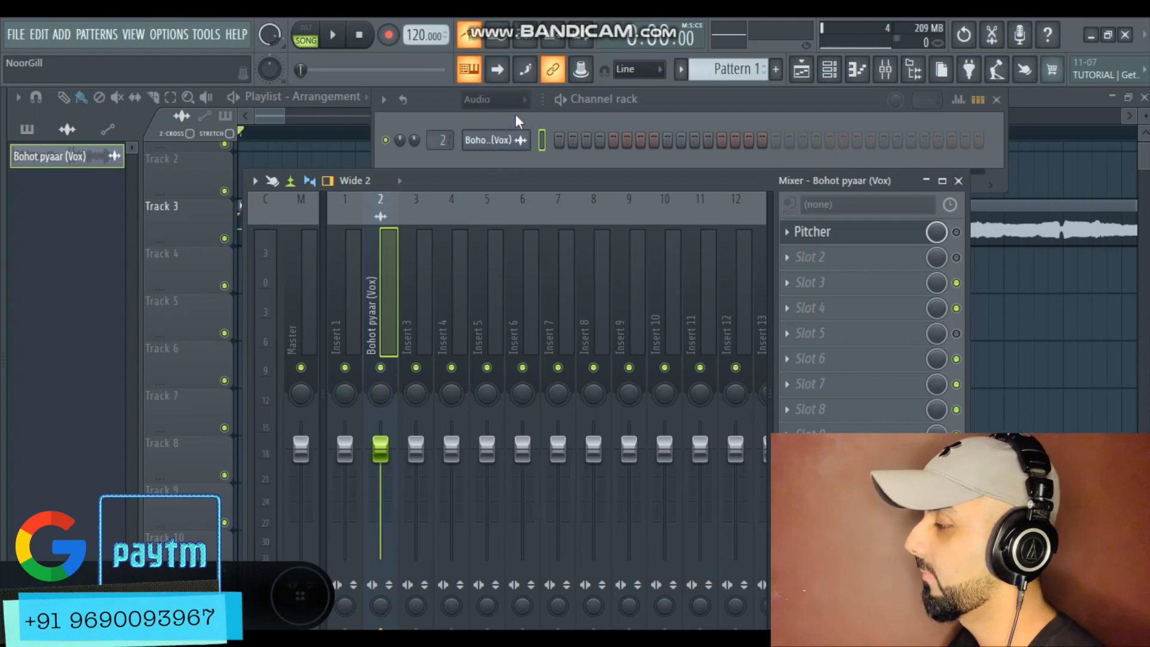
# Show all channels in the channel rack and open the reFX Nexus plugin window
pyautogui.click(509, 98)
pyautogui.click(495, 154)
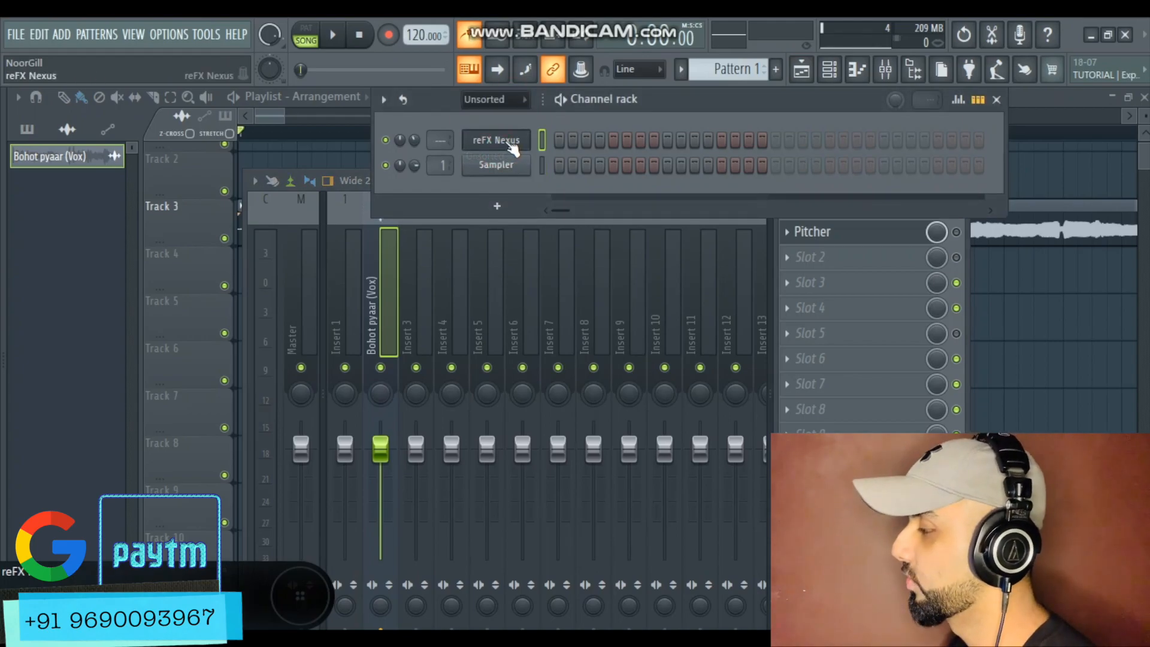
pyautogui.rightClick(507, 144)
pyautogui.click(508, 146)
pyautogui.click(507, 146)
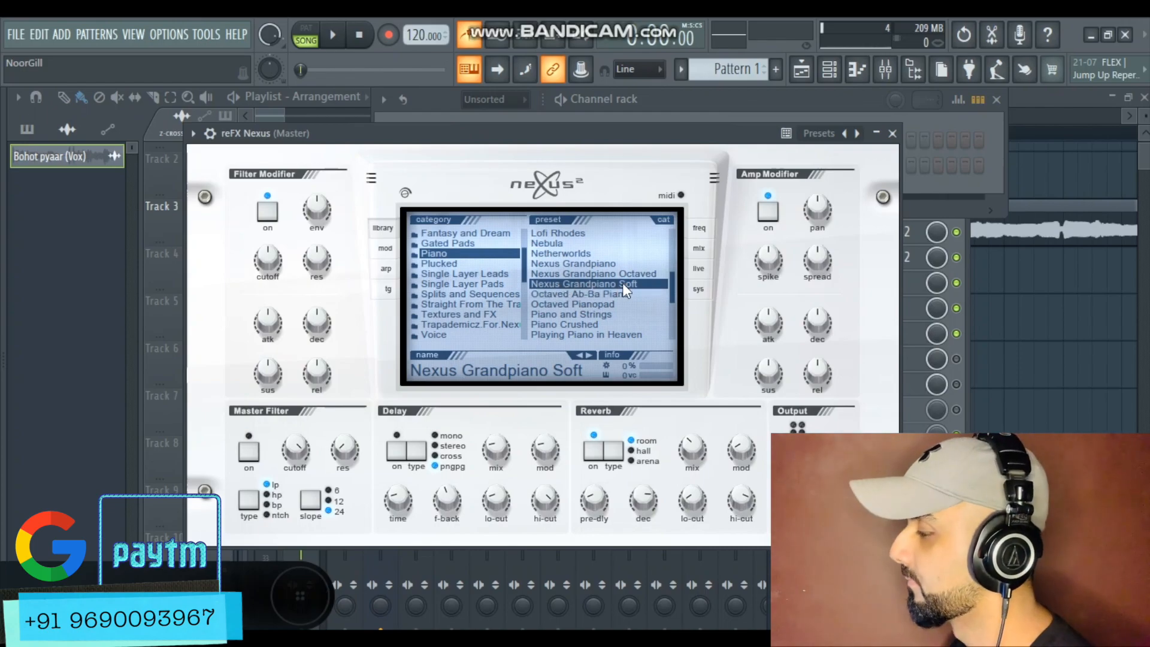
# Close the Nexus window and open the piano roll for the reFX Nexus channel
pyautogui.click(746, 98)
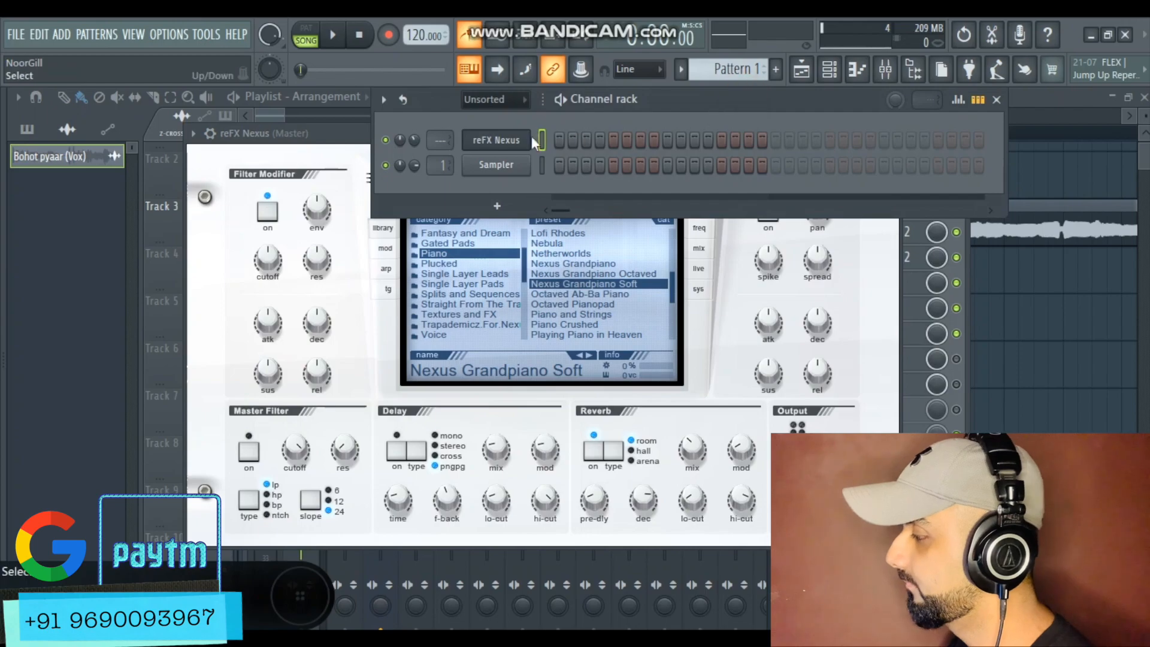
pyautogui.click(801, 68)
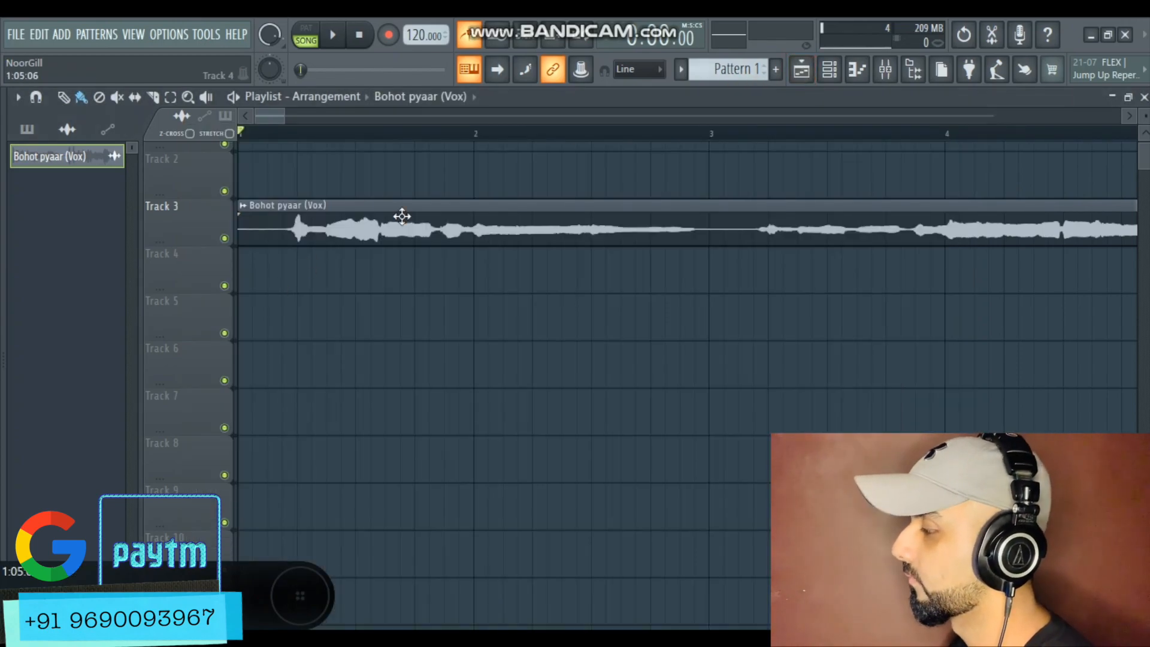
pyautogui.click(829, 69)
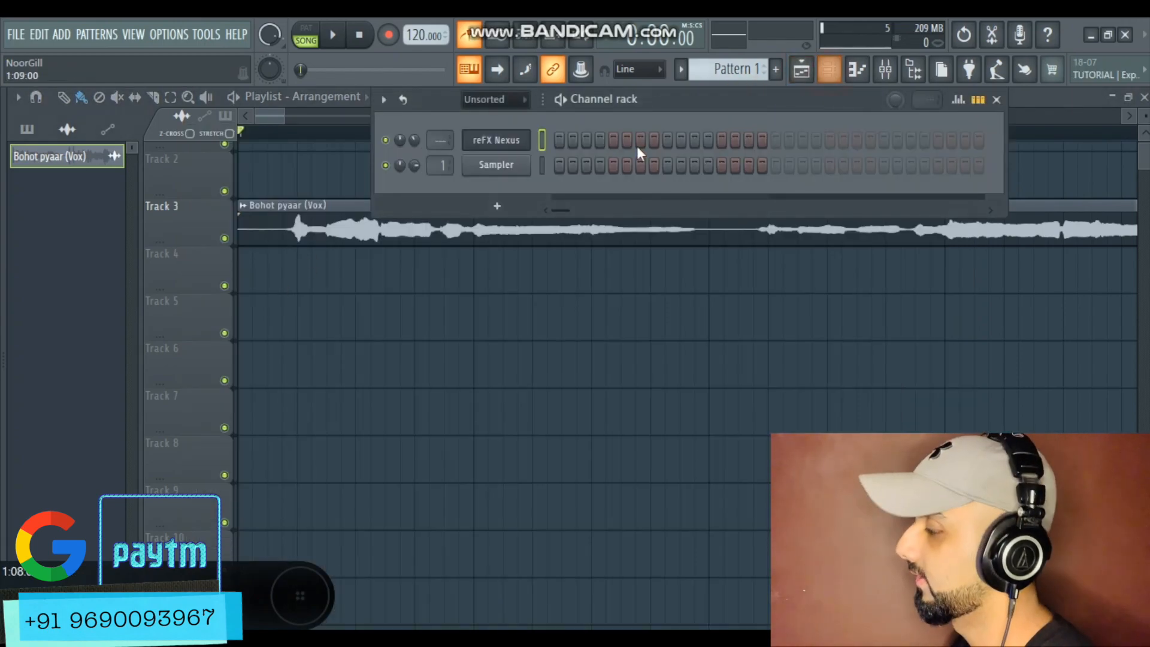
pyautogui.rightClick(518, 144)
pyautogui.rightClick(518, 144)
pyautogui.rightClick(516, 141)
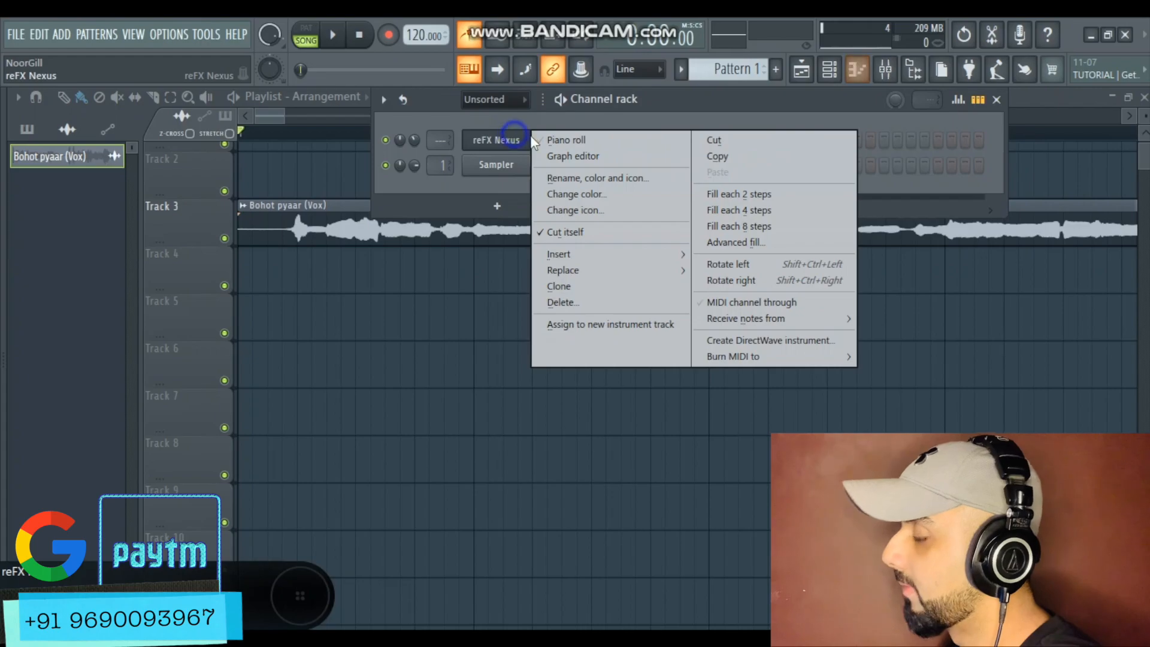
pyautogui.click(544, 141)
# Reopen the Pitcher on the Bohot pyaar (Vox) mixer insert and set its correction speed to 49
pyautogui.click(885, 69)
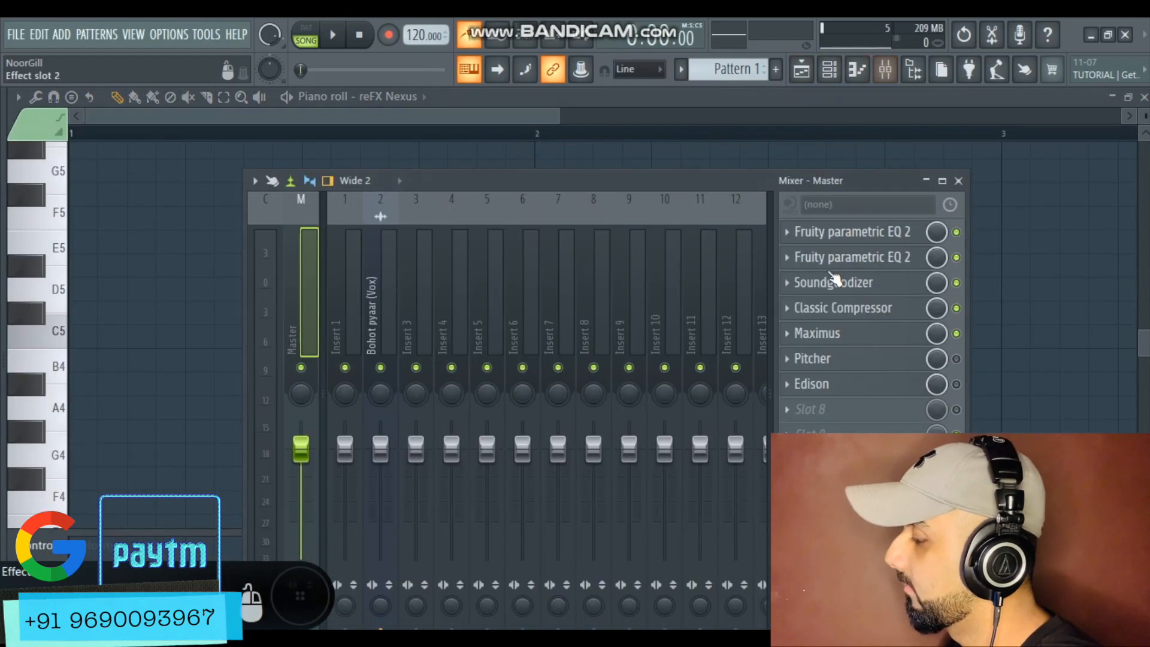
pyautogui.click(372, 307)
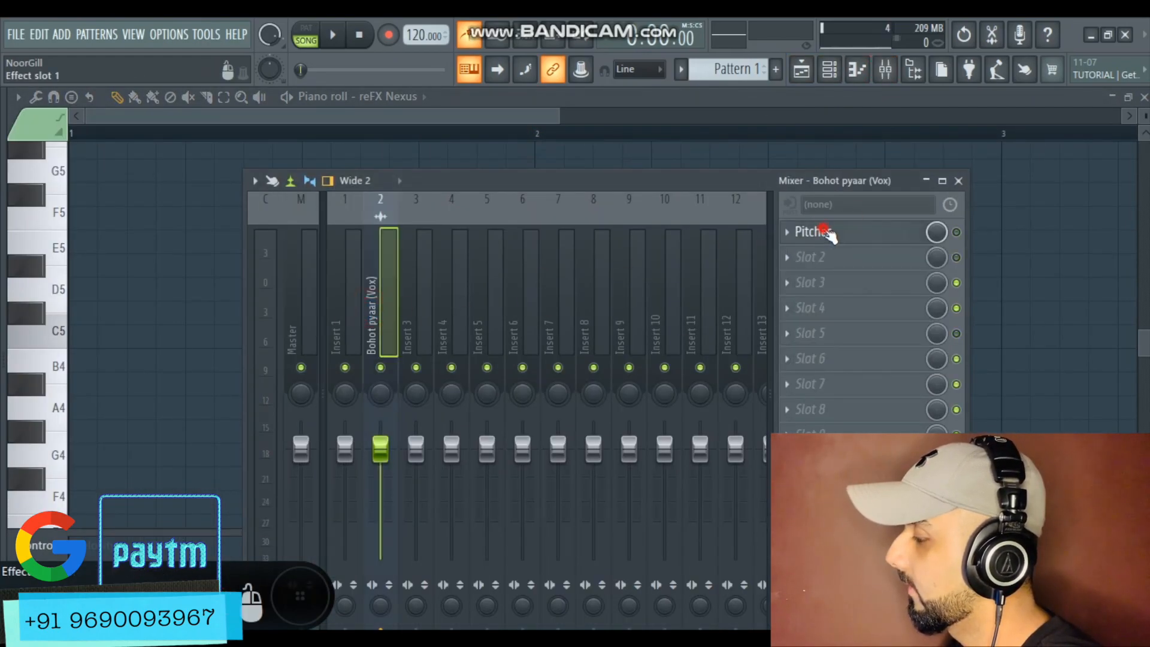
pyautogui.click(820, 232)
pyautogui.click(894, 244)
pyautogui.click(956, 232)
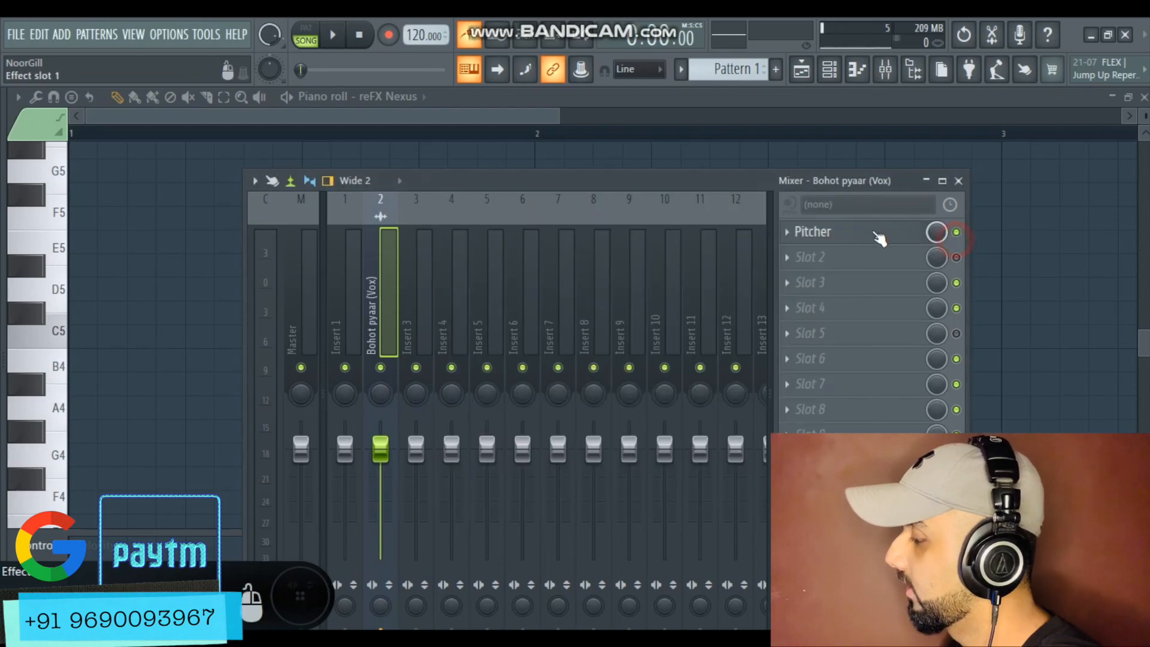
pyautogui.click(878, 237)
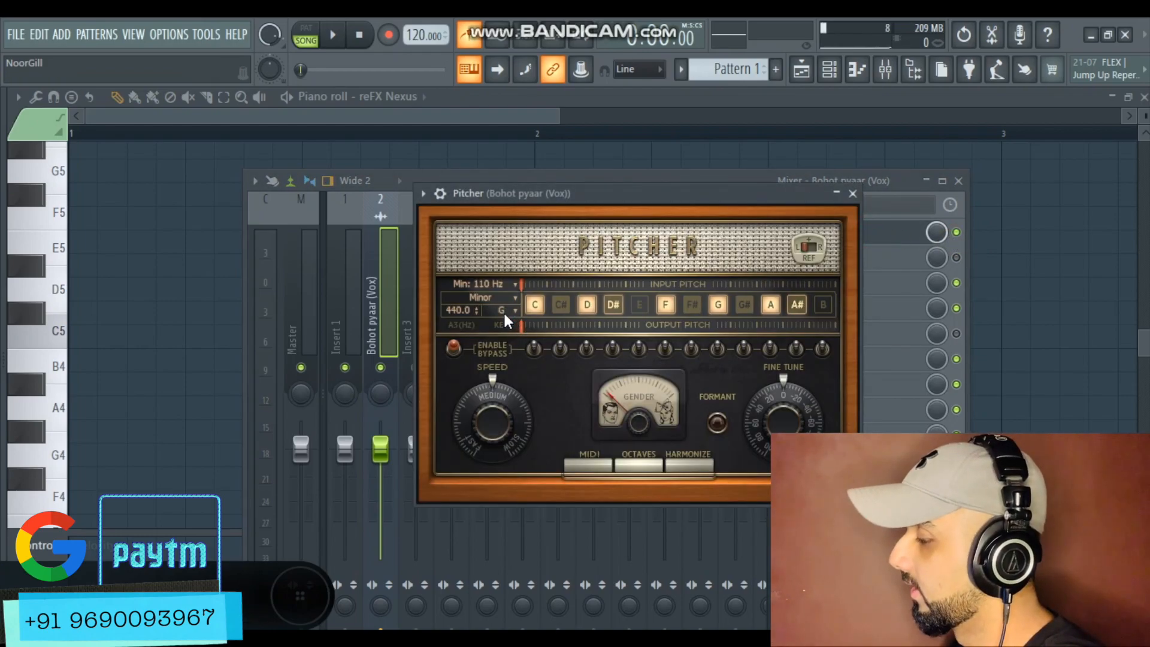
pyautogui.click(500, 406)
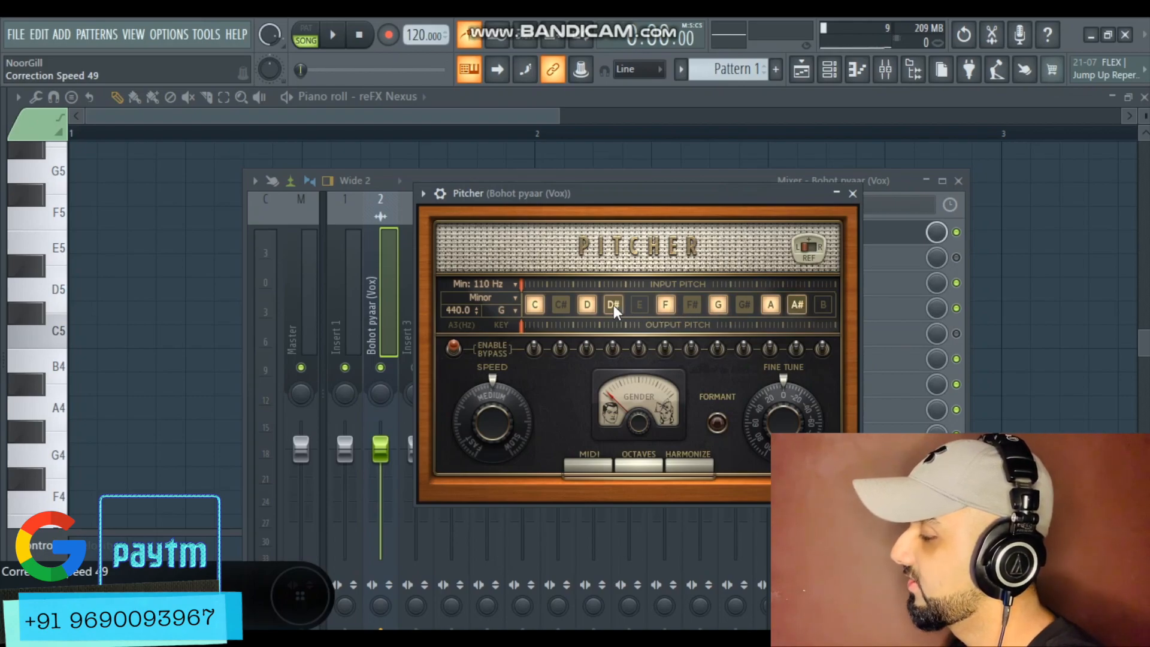
pyautogui.click(755, 99)
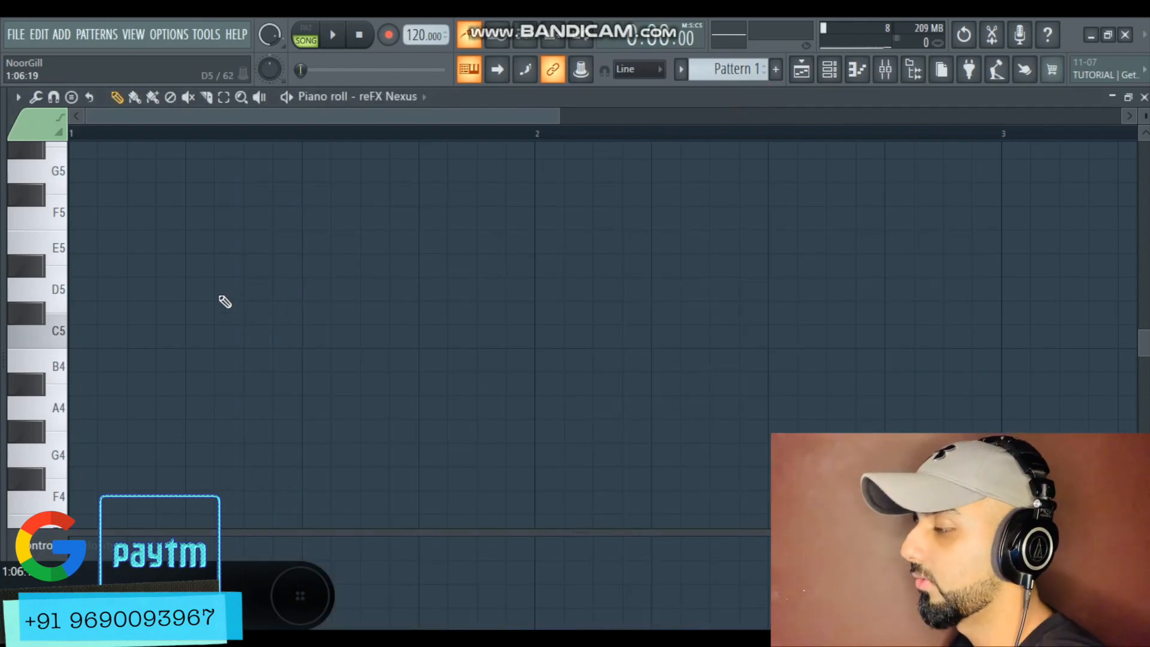
# Draw a G5 note lasting one bar at the start of the Nexus piano roll
pyautogui.scroll(-1, 170, 344)
pyautogui.scroll(-1, 171, 344)
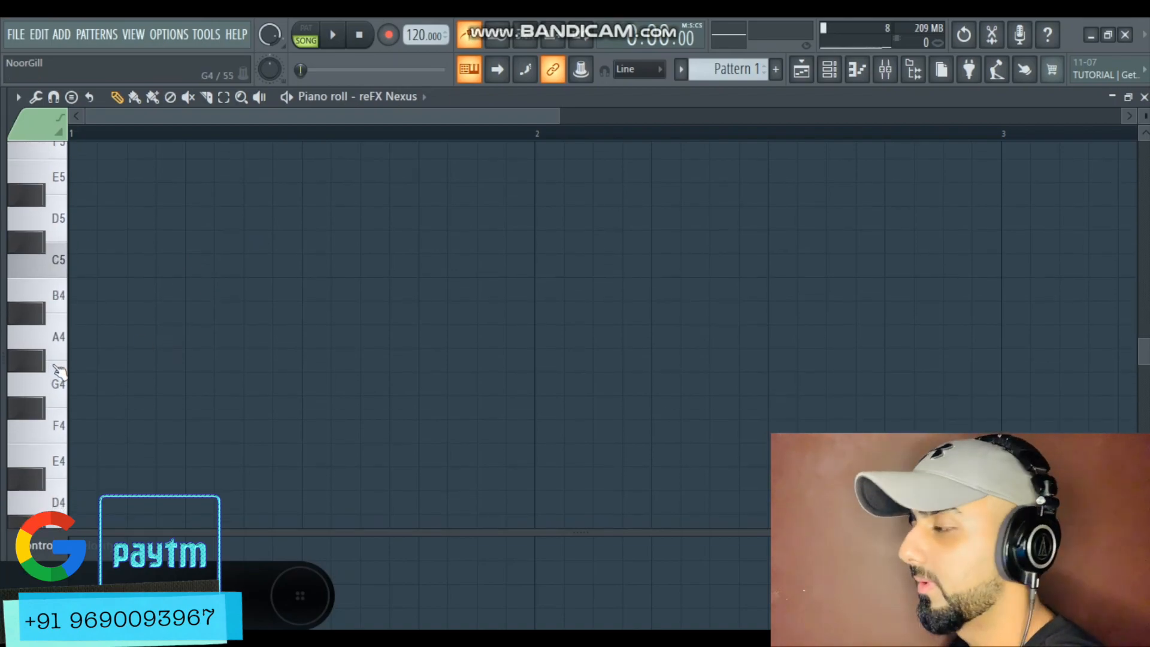
pyautogui.scroll(5, 71, 371)
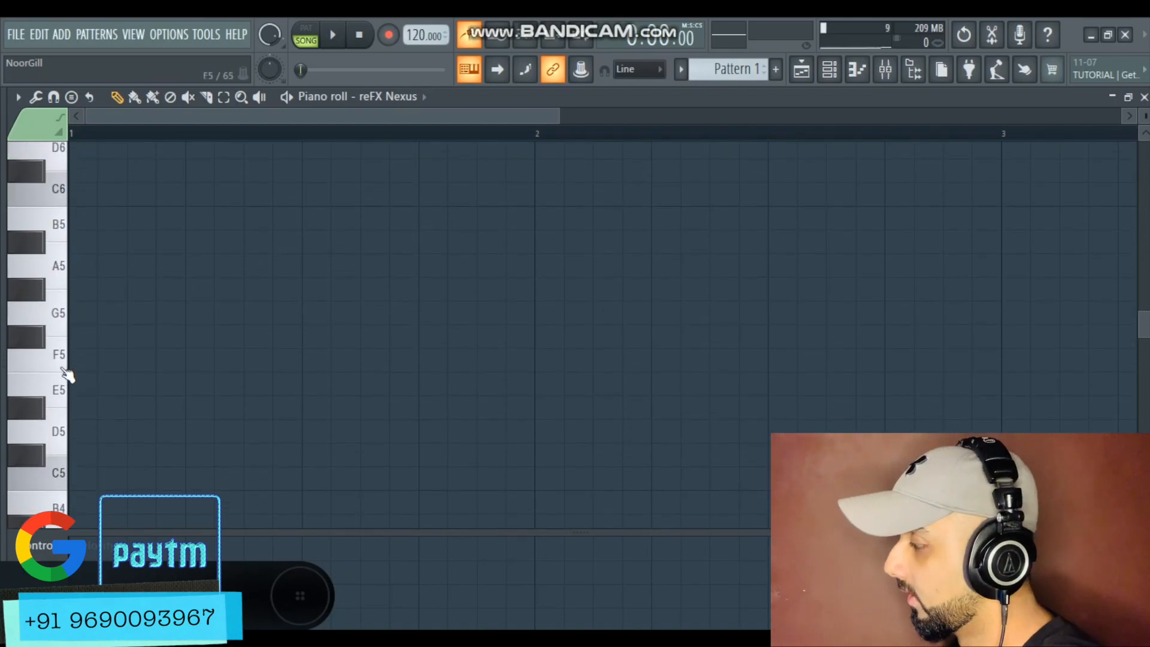
pyautogui.click(77, 313)
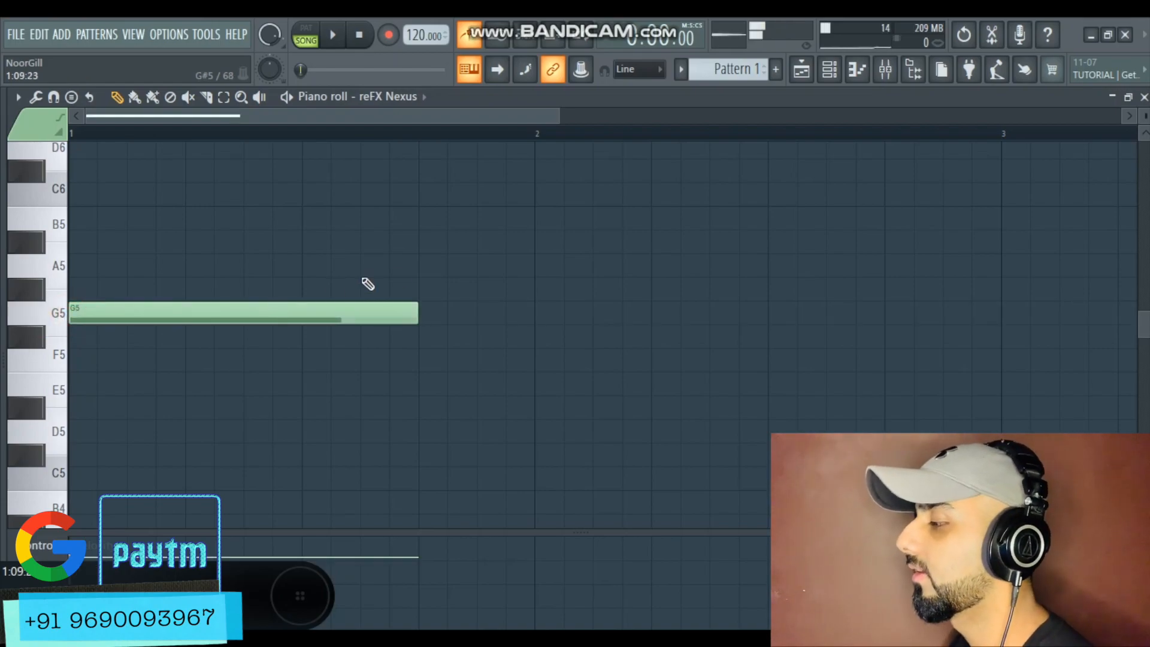
pyautogui.moveTo(414, 309); pyautogui.dragTo(530, 313)
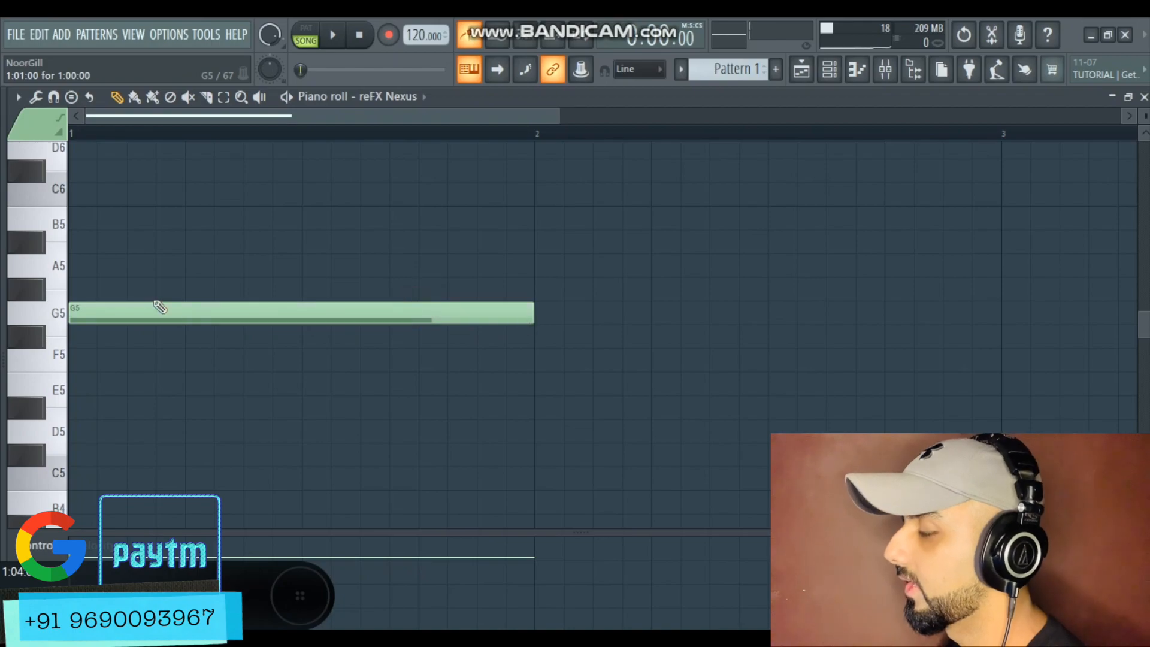
# Add one-bar A#5 and D6 notes stacked above the G5 note
pyautogui.scroll(2, 133, 331)
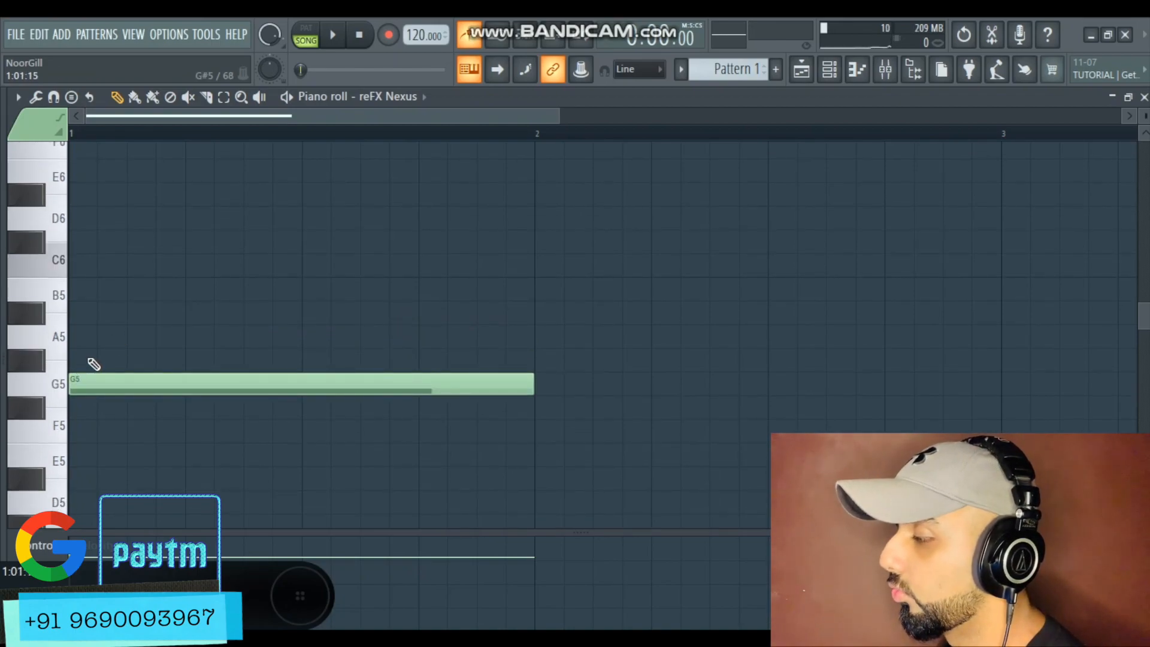
pyautogui.click(77, 312)
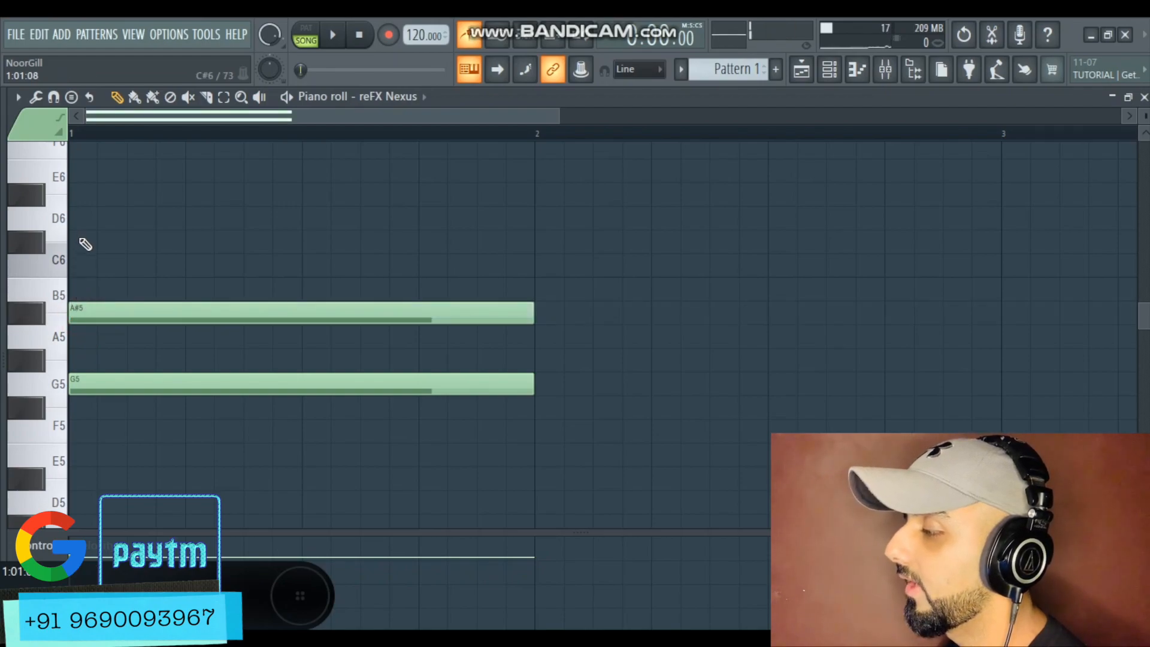
pyautogui.click(77, 218)
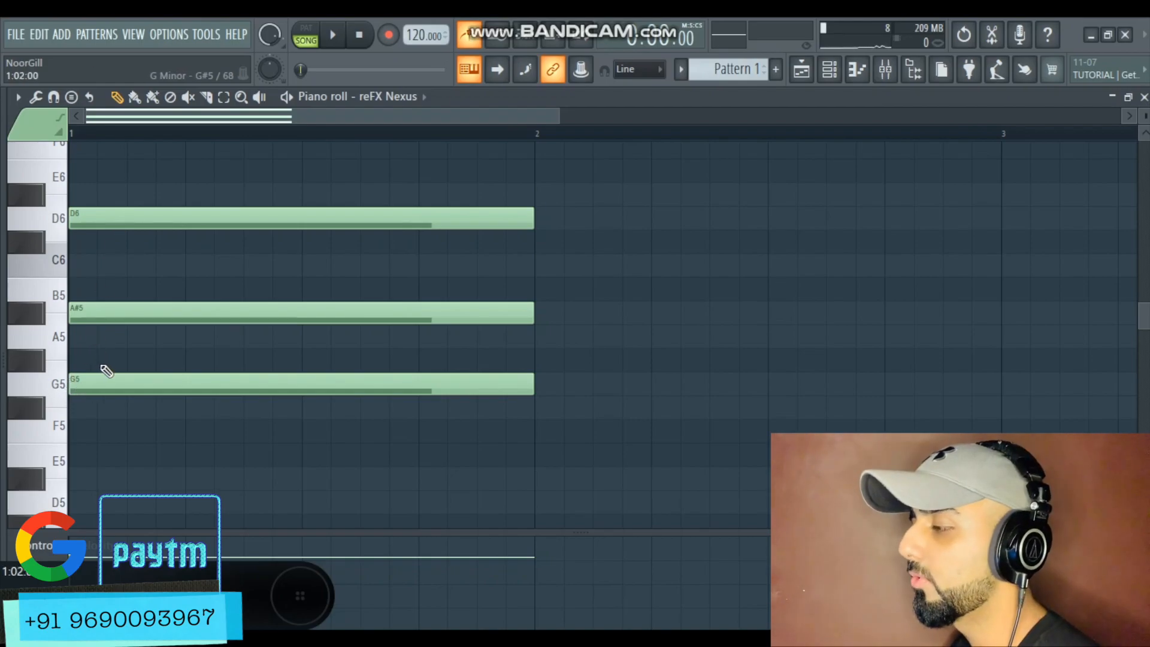
# Move the A#5 note up to B5 to make a G major chord
pyautogui.click(90, 302)
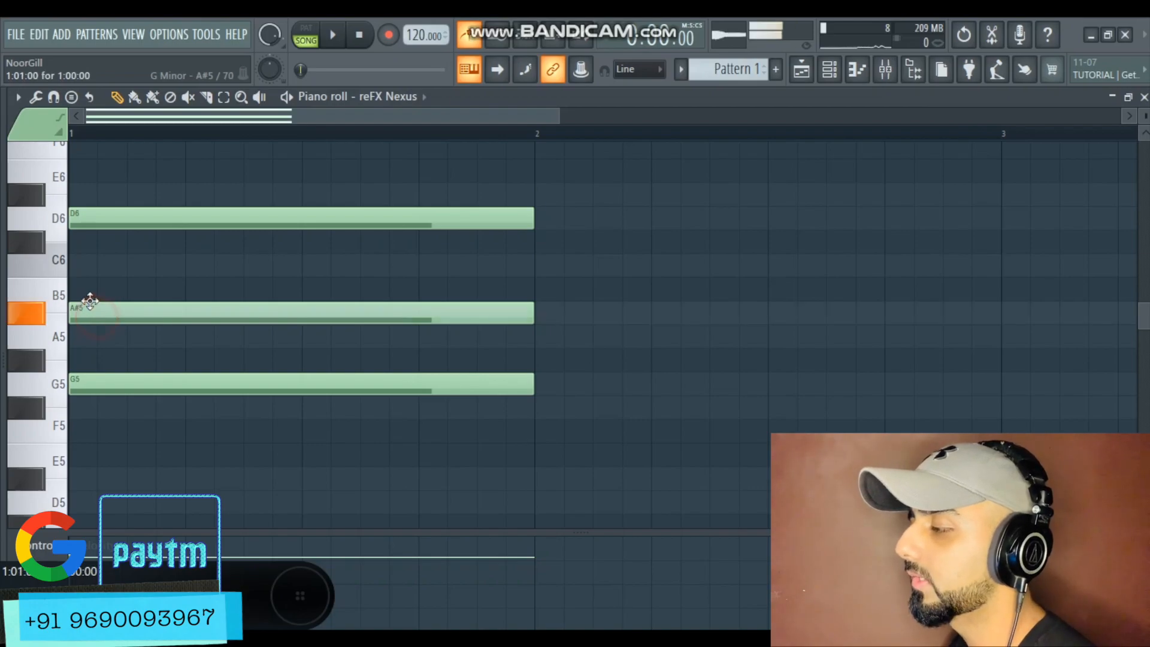
pyautogui.moveTo(89, 302); pyautogui.dragTo(89, 290)
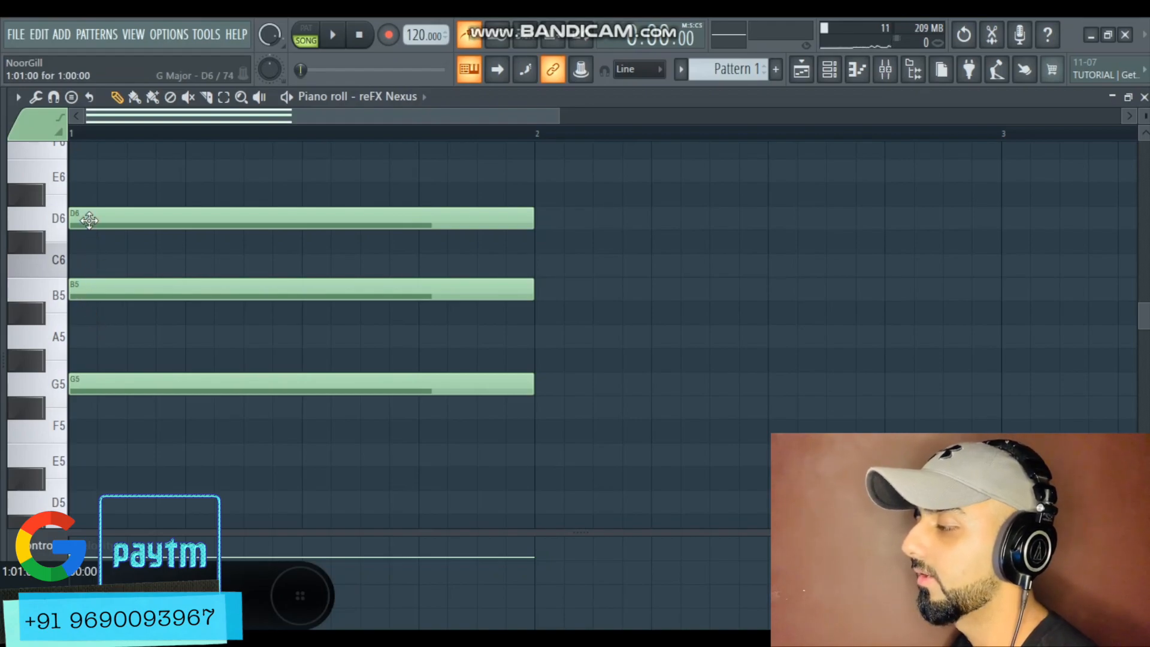
pyautogui.moveTo(71, 289); pyautogui.dragTo(129, 283)
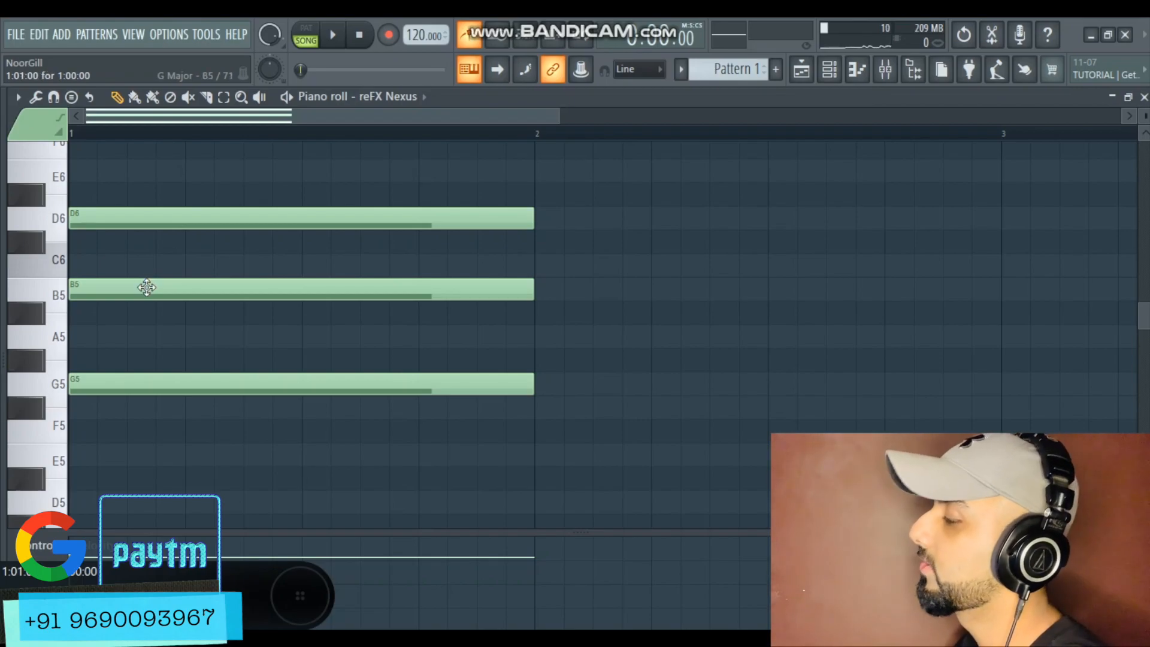
# Open the vocal's Pitcher window to review its key settings, then minimise FL Studio
pyautogui.click(885, 69)
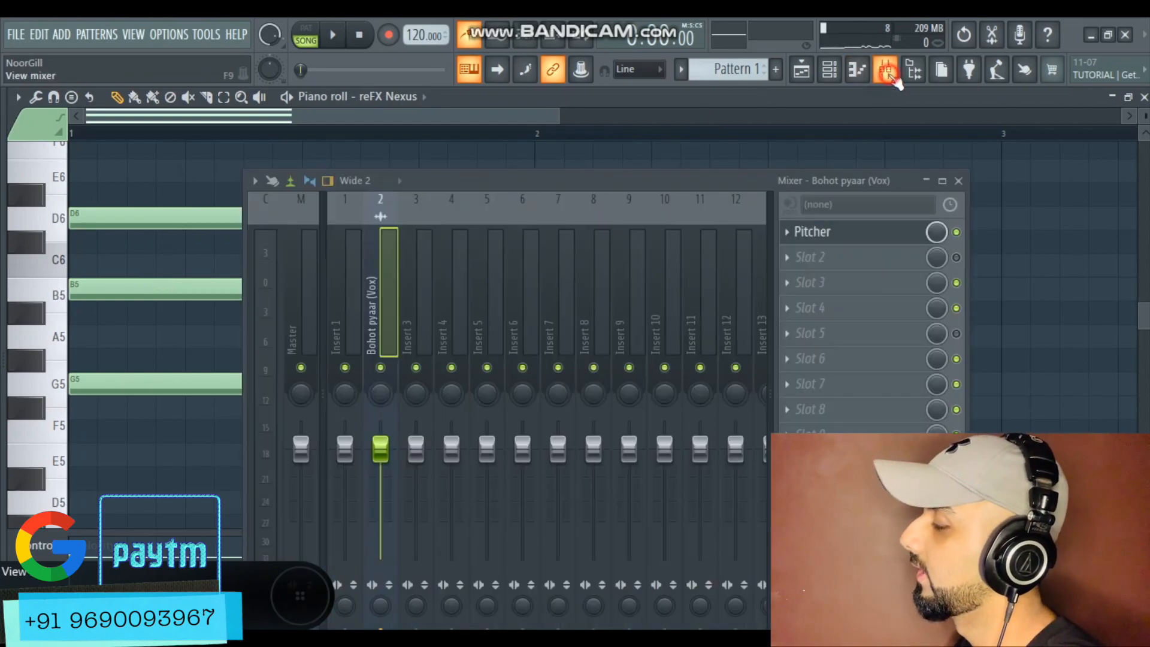
pyautogui.click(890, 231)
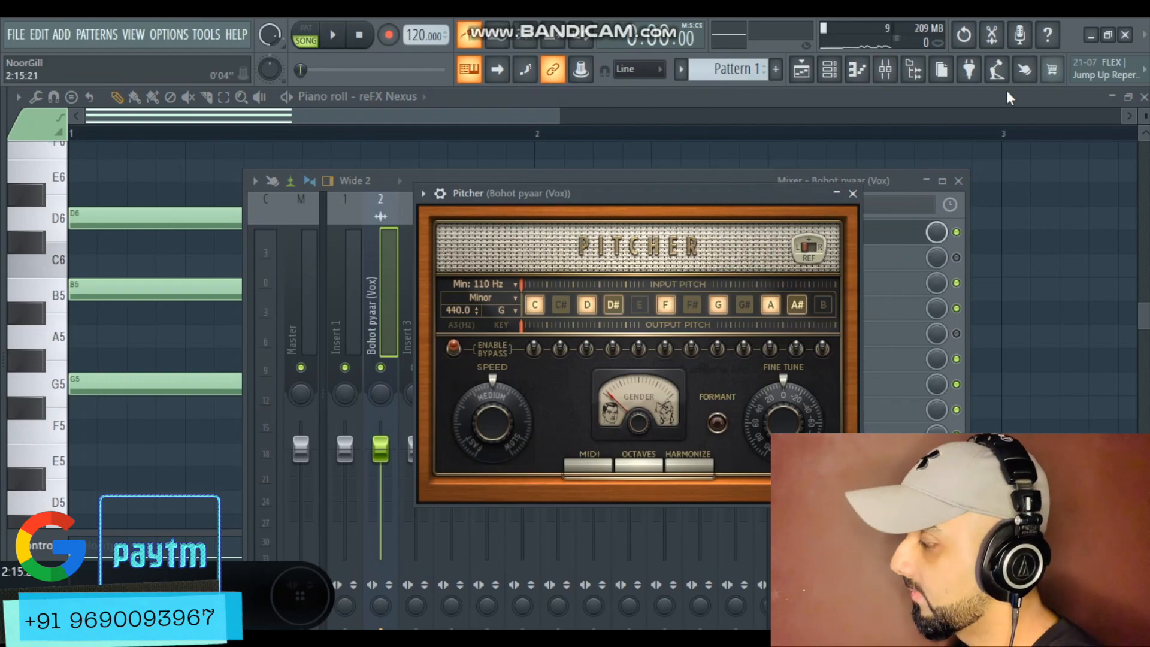
pyautogui.click(1090, 35)
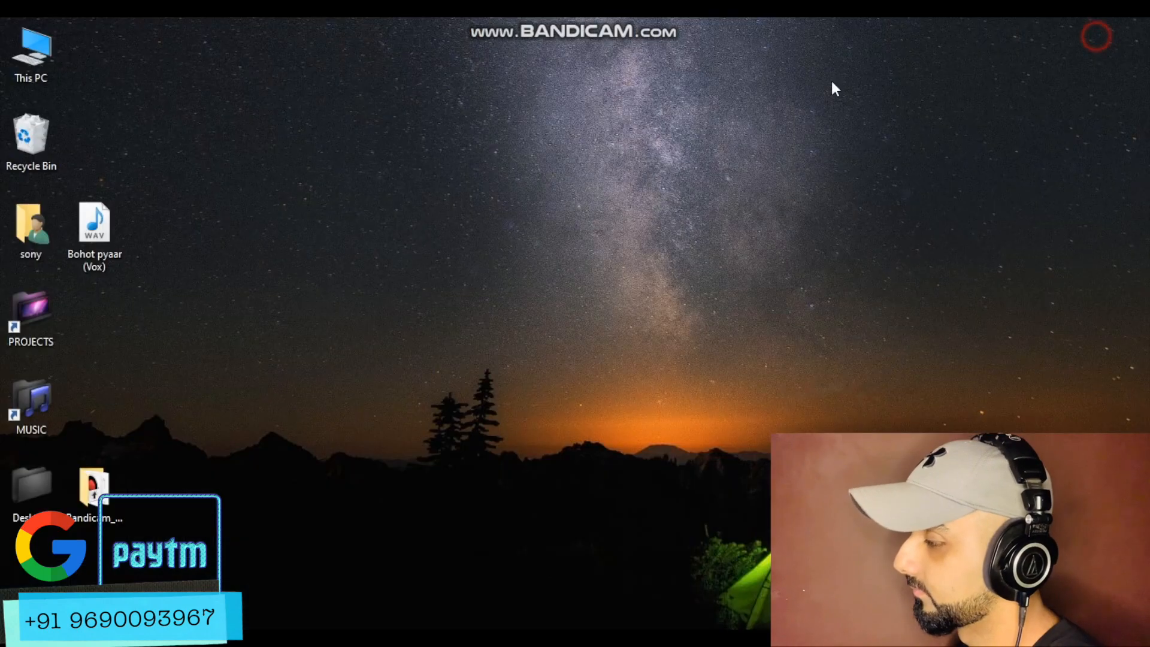
# Browse to the SCALES folder inside Loops & Softwares on the FL Studio (D:) drive
pyautogui.doubleClick(27, 338)
pyautogui.click(449, 168)
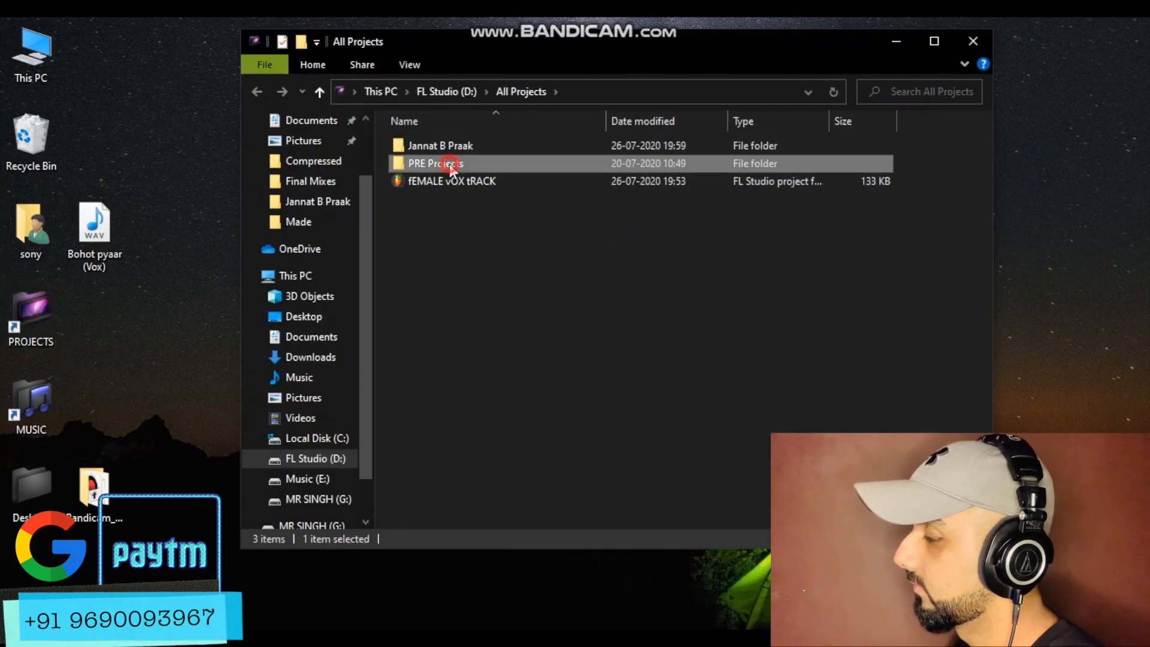
pyautogui.doubleClick(34, 400)
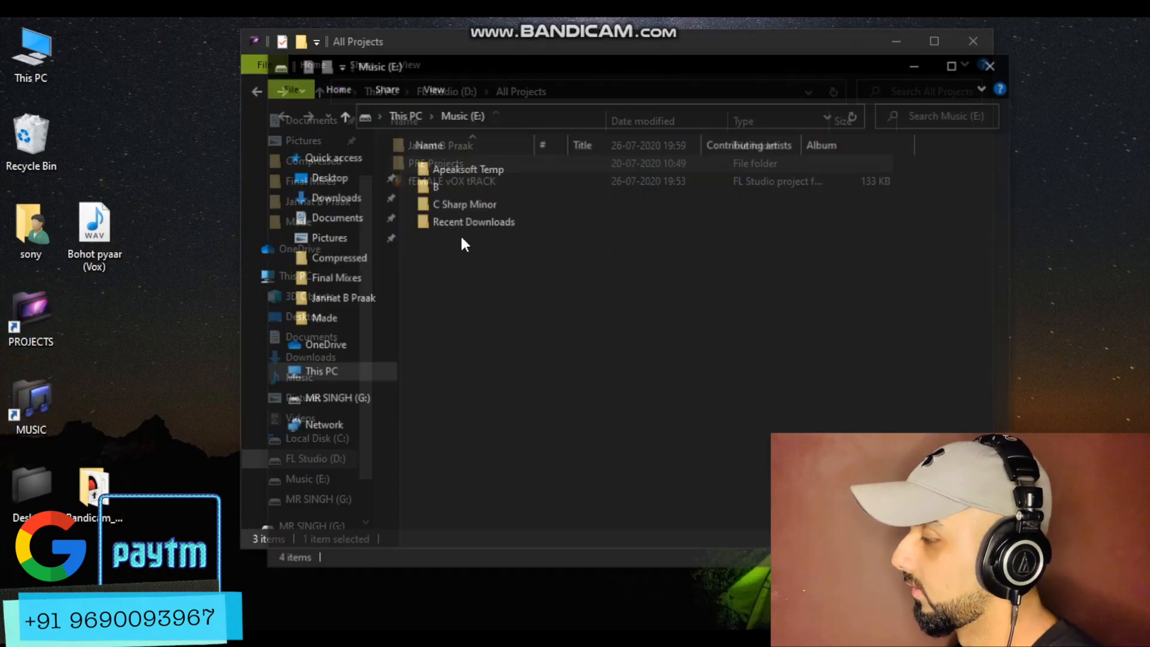
pyautogui.click(989, 71)
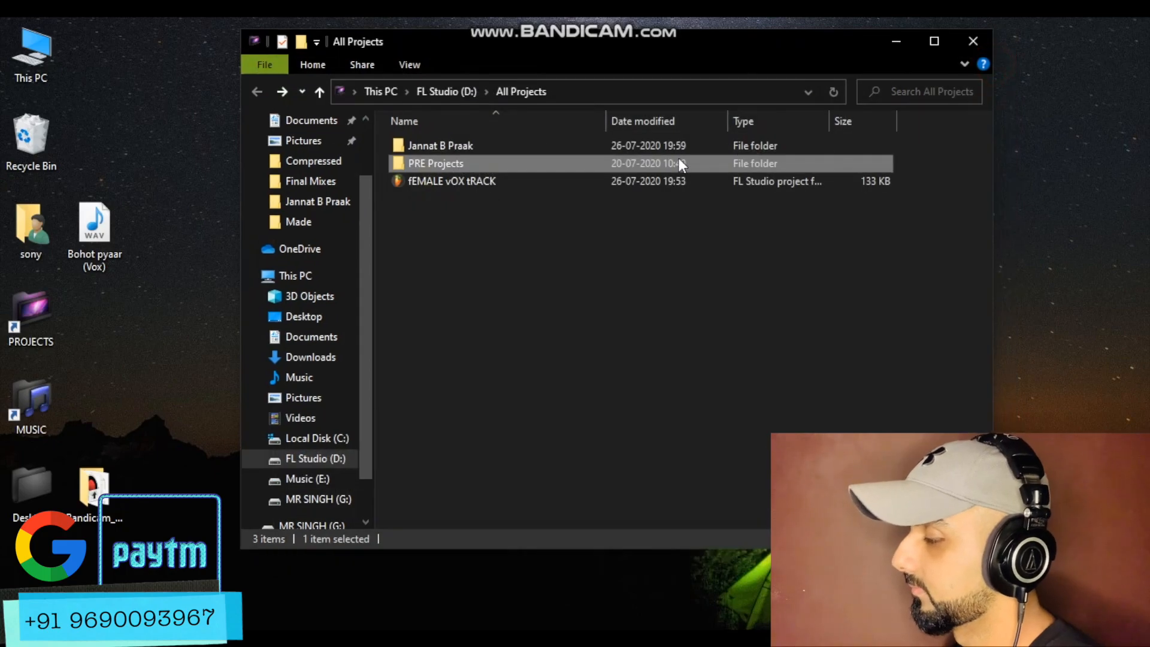
pyautogui.click(455, 92)
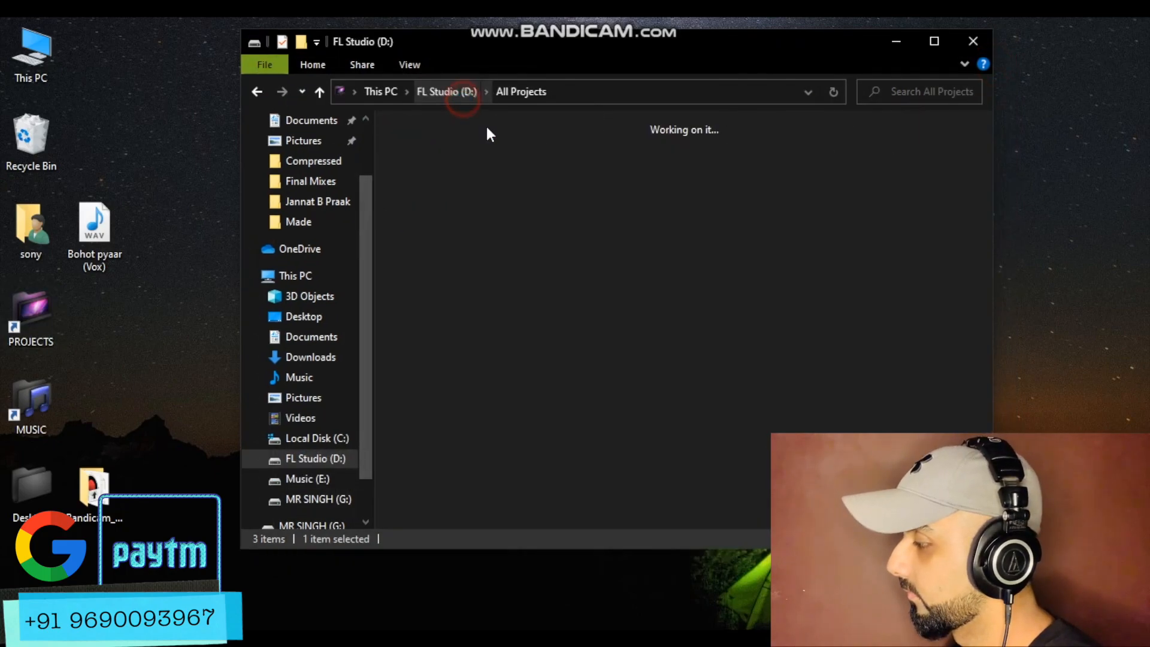
pyautogui.doubleClick(662, 188)
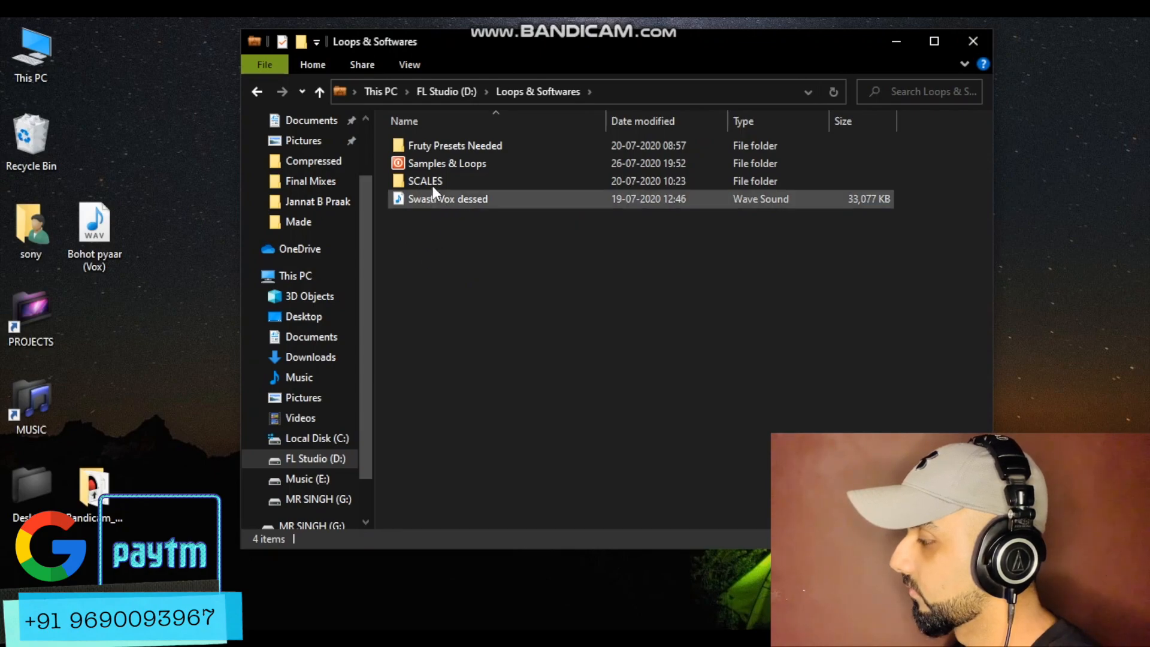
pyautogui.doubleClick(449, 174)
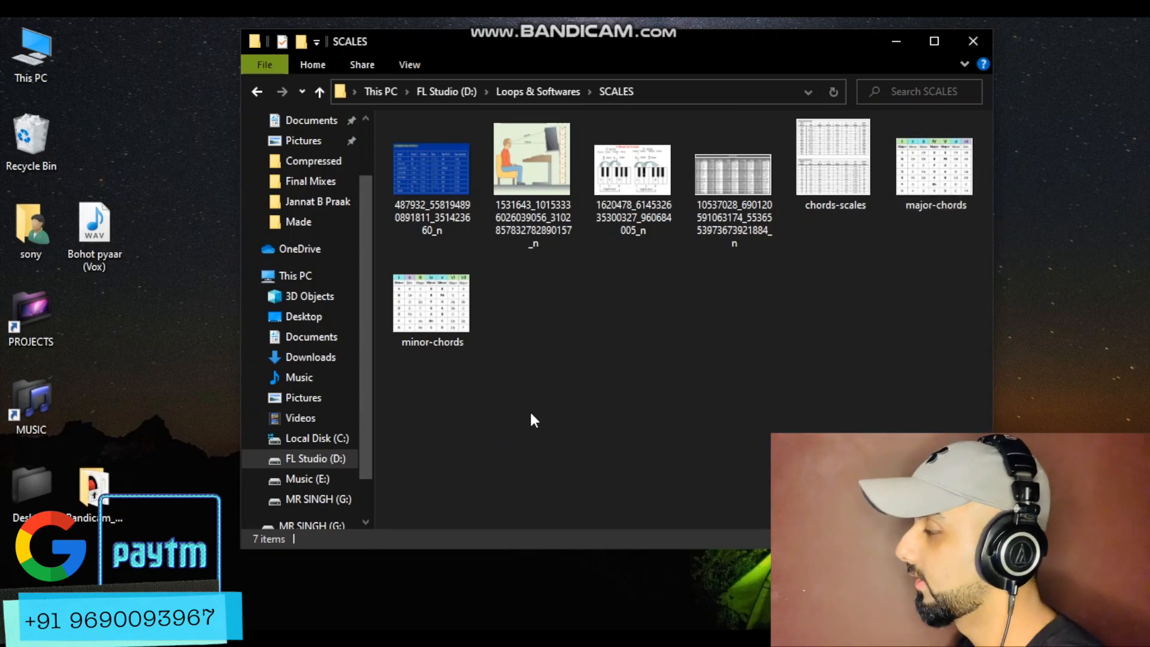
# Open the minor-chords chart image from the SCALES folder and shrink its viewer window beside FL Studio
pyautogui.click(412, 330)
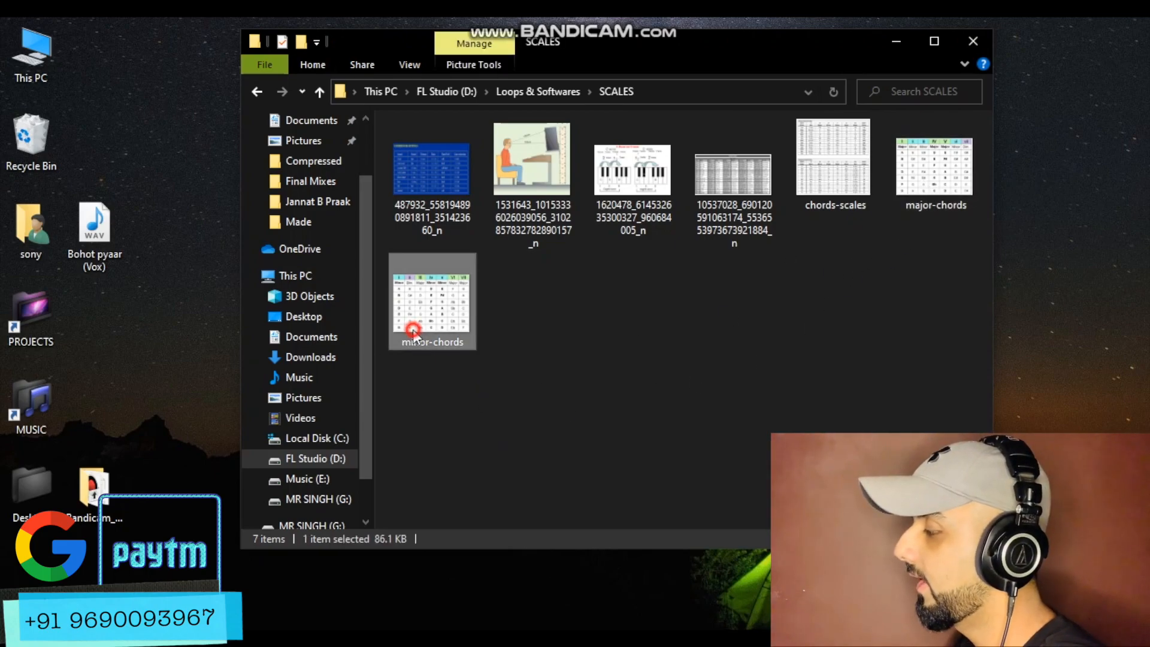
pyautogui.click(919, 170)
pyautogui.doubleClick(435, 311)
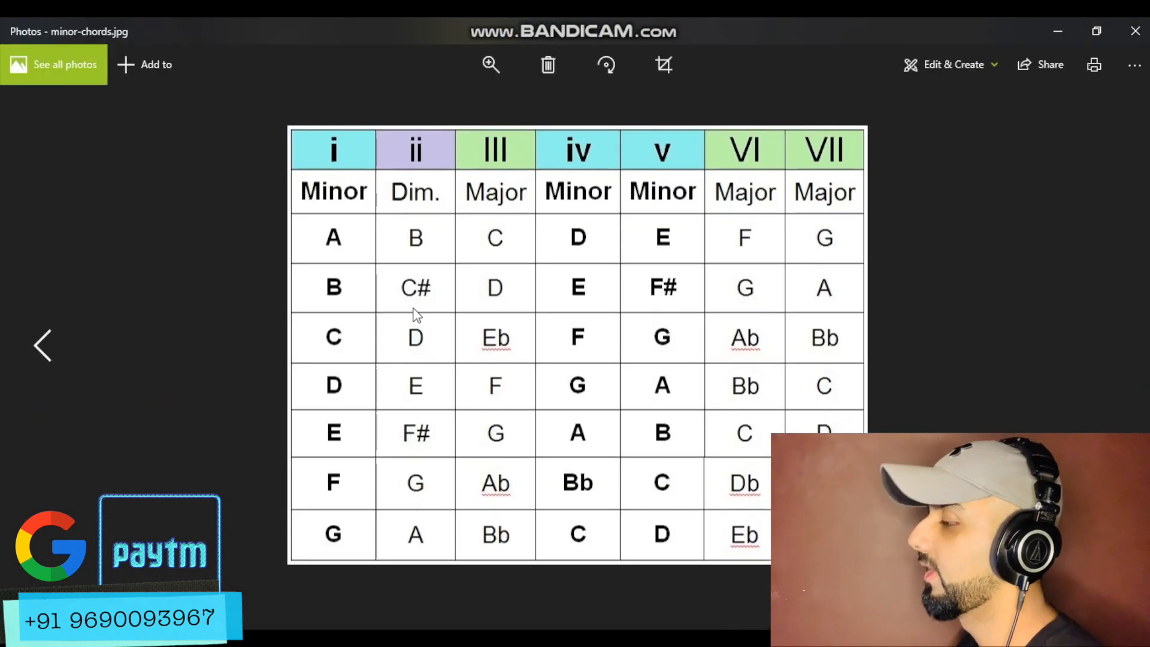
pyautogui.click(322, 501)
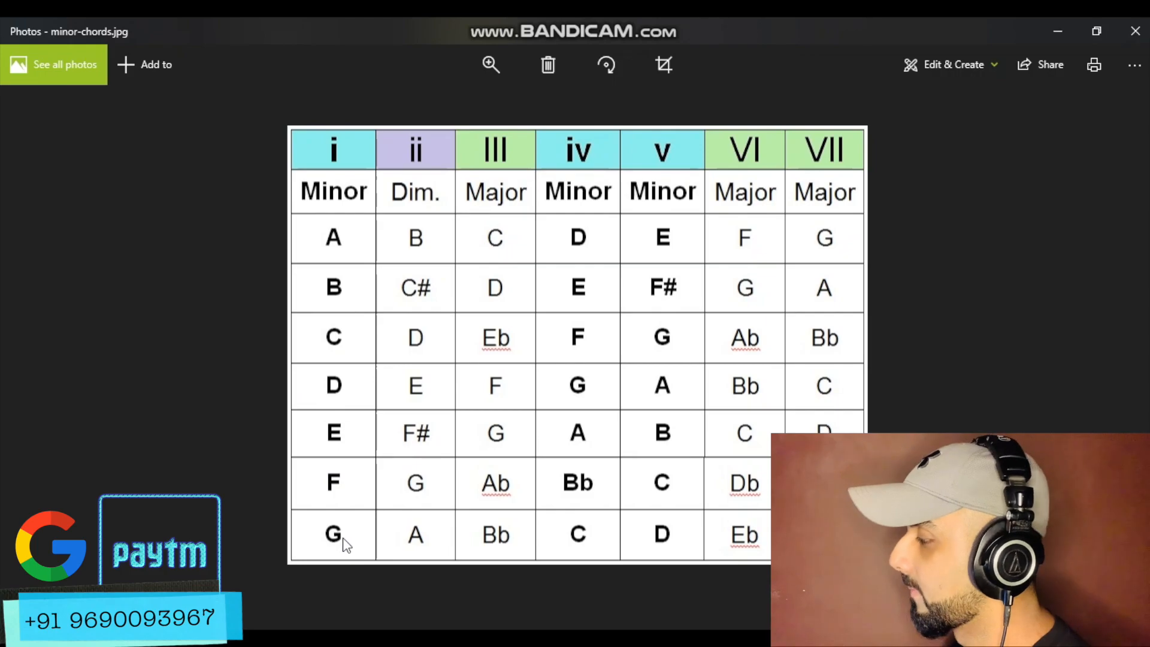
pyautogui.press('super+Down')
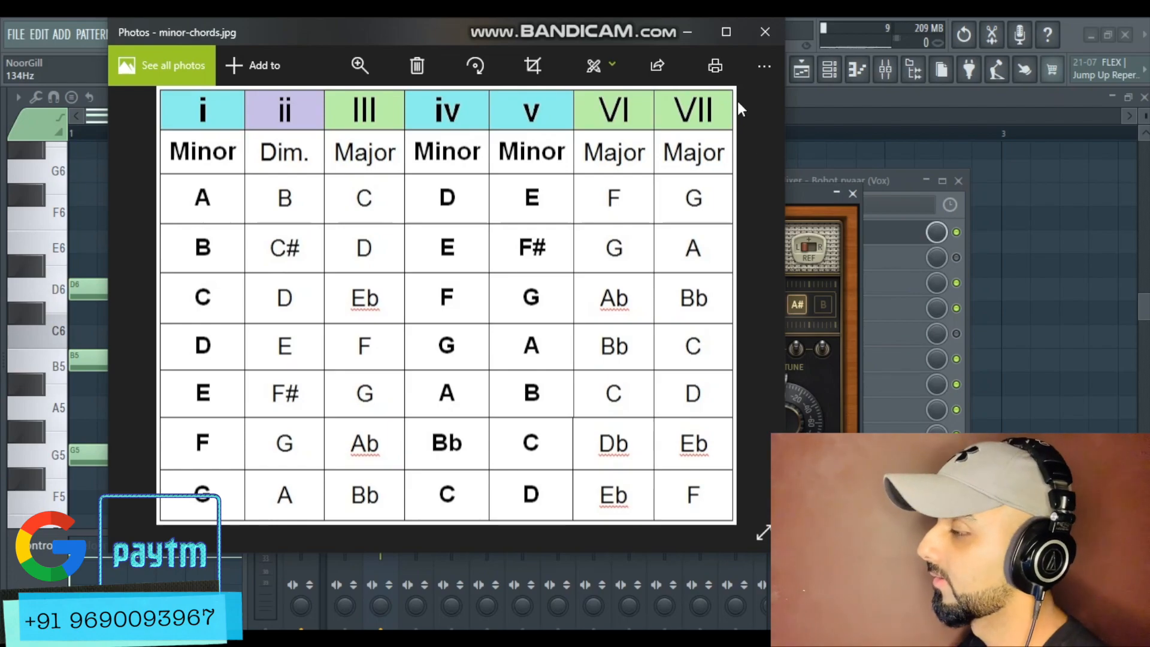
# Return to the piano roll and reopen the vocal's Pitcher window to check its key notes
pyautogui.click(828, 99)
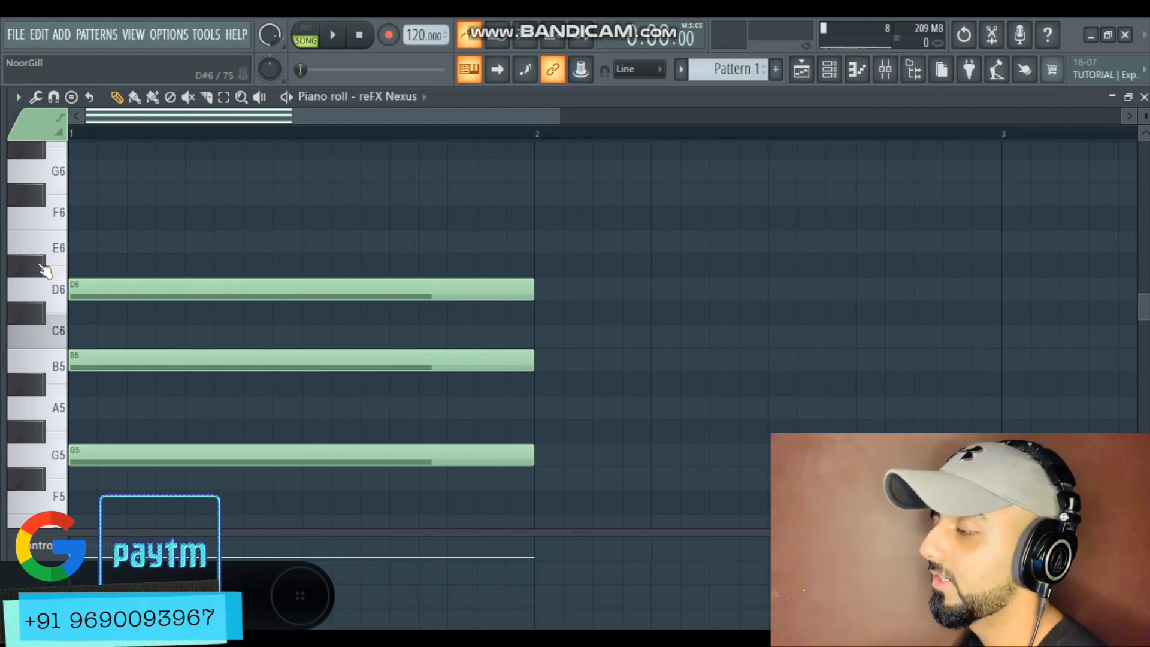
pyautogui.scroll(-3, 311, 376)
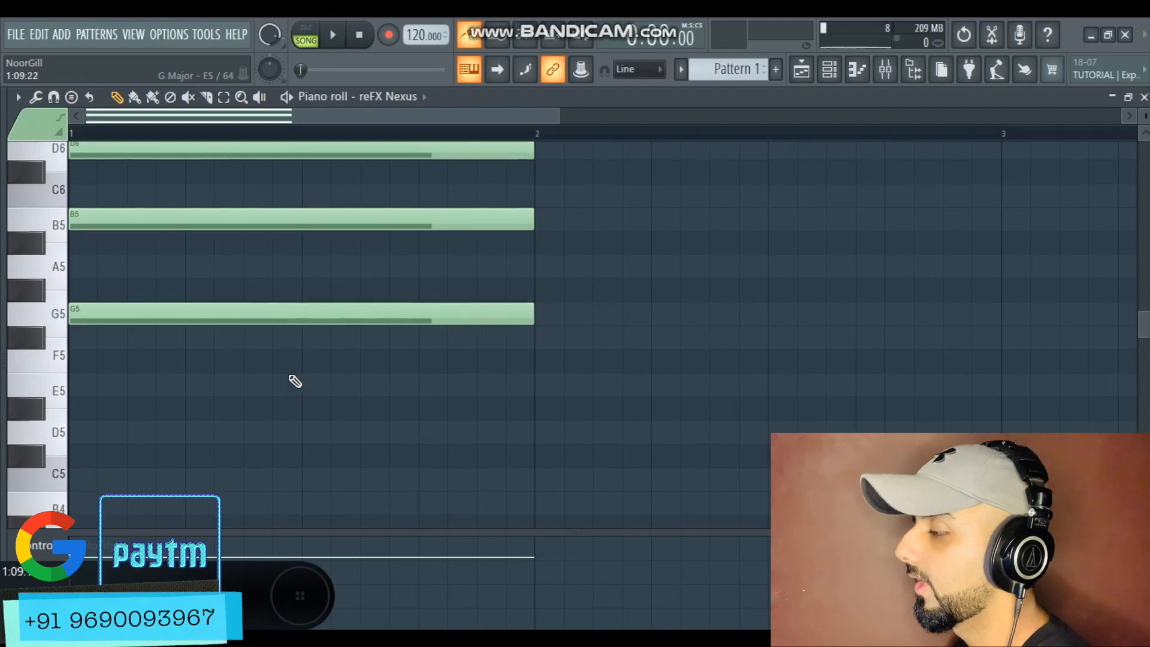
pyautogui.keyDown('ctrl'); pyautogui.scroll(-1, 466, 266); pyautogui.keyUp('ctrl')
pyautogui.scroll(2, 395, 267)
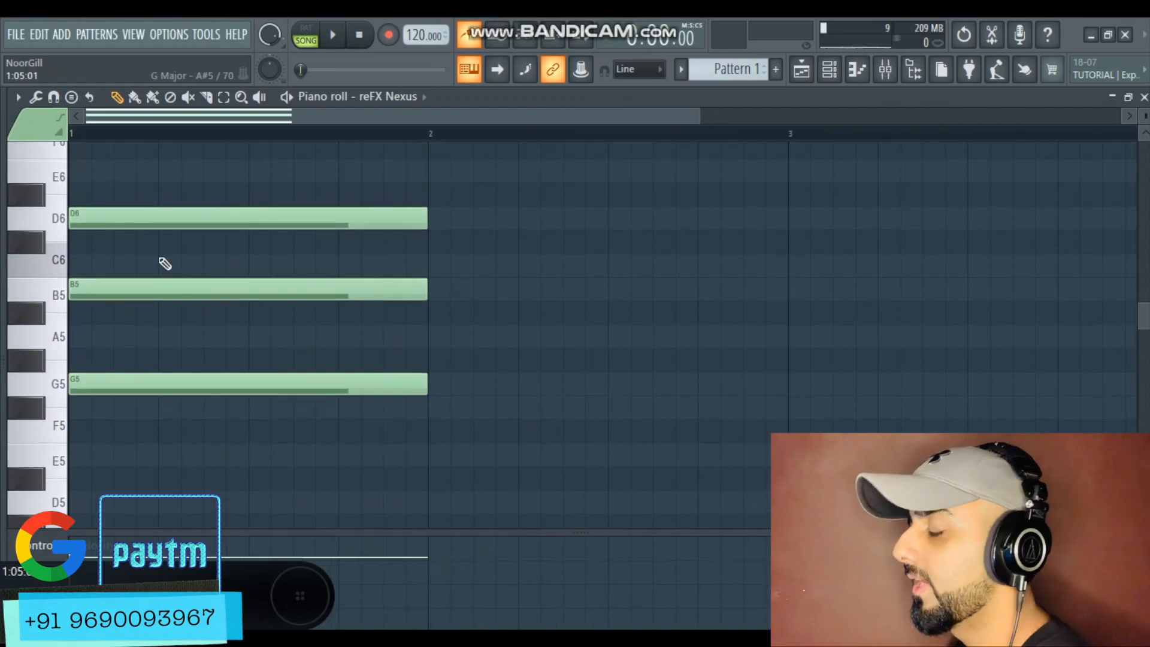
pyautogui.click(885, 70)
pyautogui.click(815, 231)
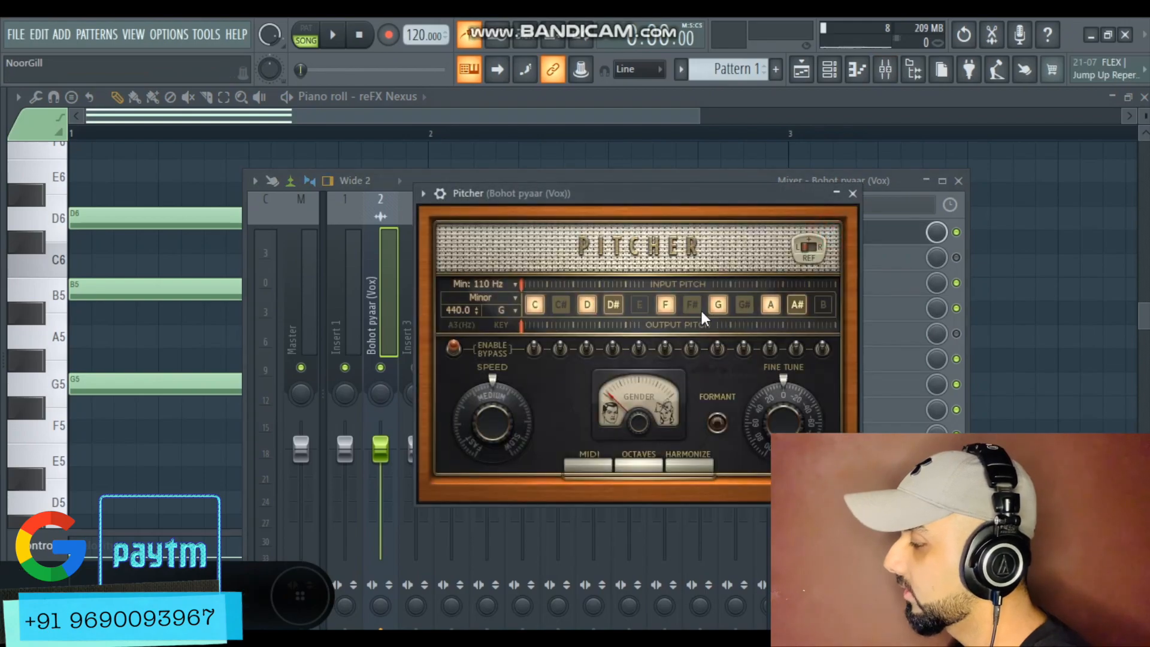
pyautogui.click(673, 113)
pyautogui.keyDown('ctrl'); pyautogui.scroll(-1, 317, 434); pyautogui.keyUp('ctrl')
pyautogui.scroll(-1, 383, 401)
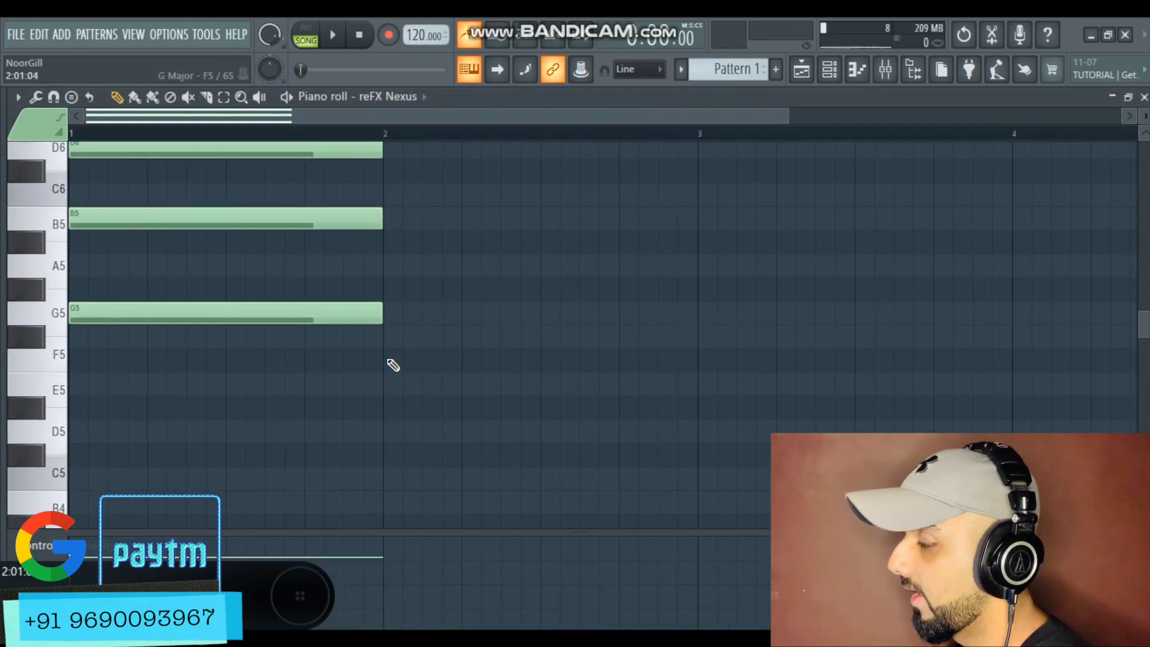
# Add an F major chord of F5, A5 and C6 in bar 2 of the piano roll
pyautogui.hotkey('alt', 'Tab')
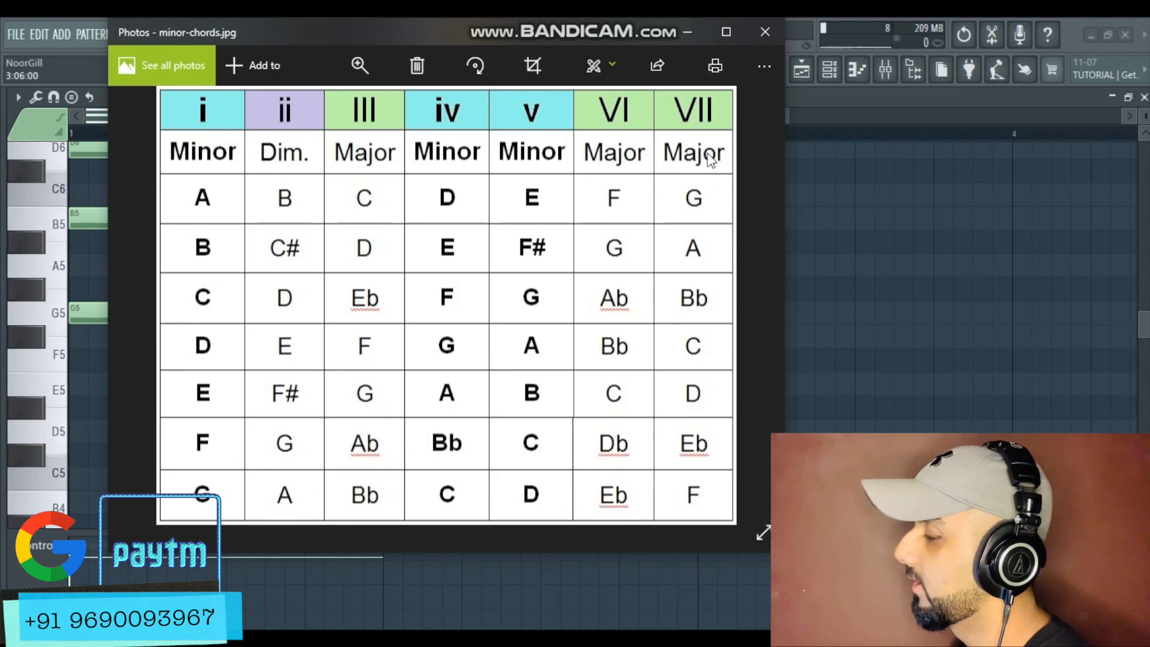
pyautogui.click(687, 31)
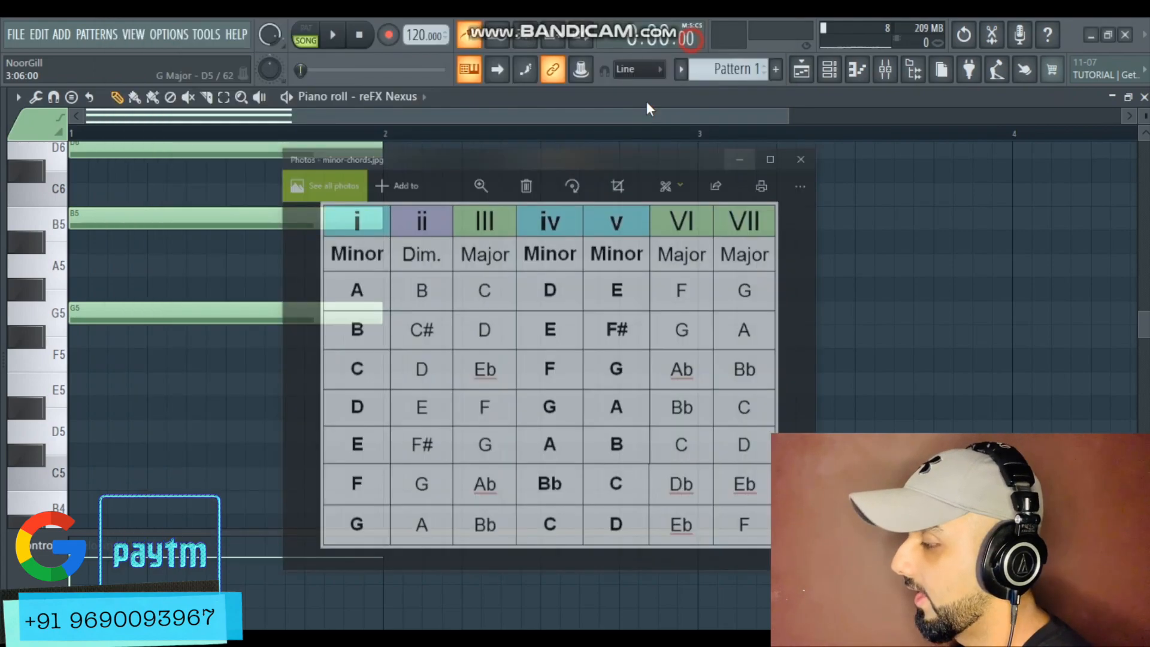
pyautogui.click(384, 355)
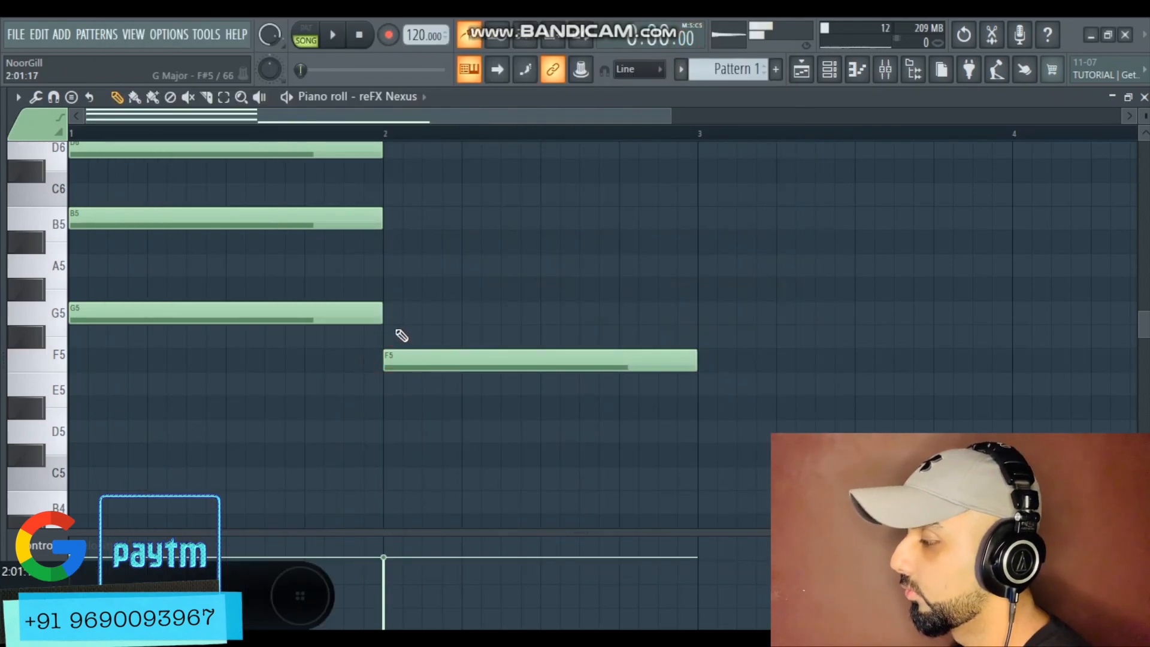
pyautogui.click(387, 265)
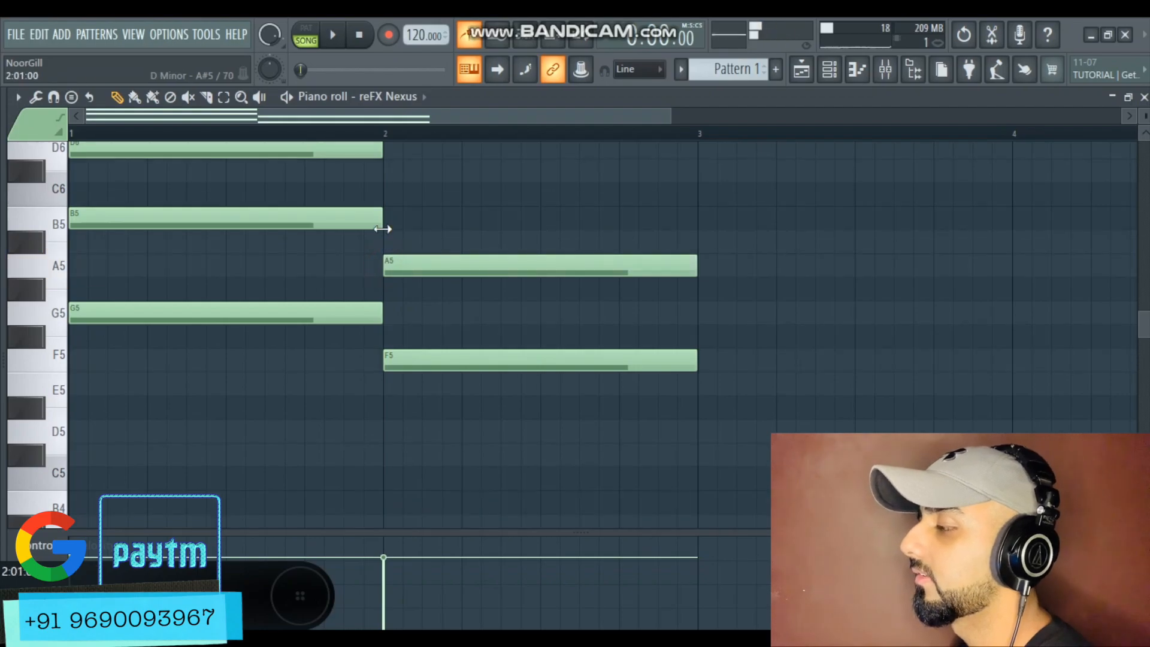
pyautogui.click(393, 188)
# Lower the B5 note in bar 1 to A#5 to make a G minor chord
pyautogui.keyDown('ctrl'); pyautogui.scroll(-3, 396, 273); pyautogui.keyUp('ctrl')
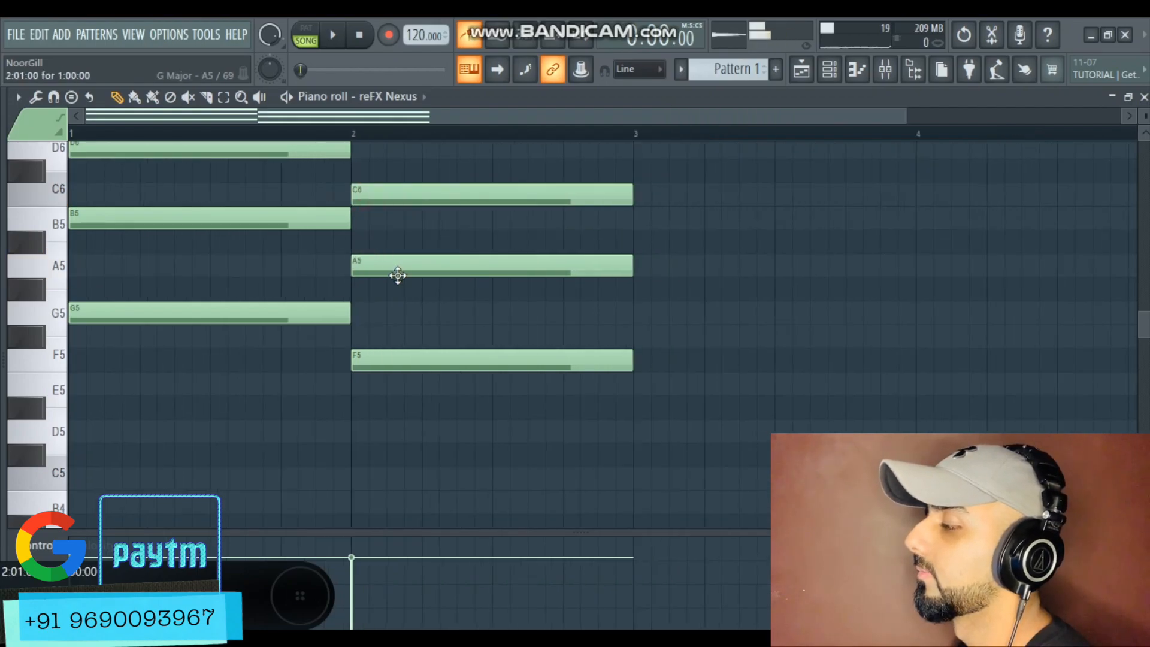
pyautogui.scroll(3, 400, 277)
pyautogui.scroll(-3, 411, 297)
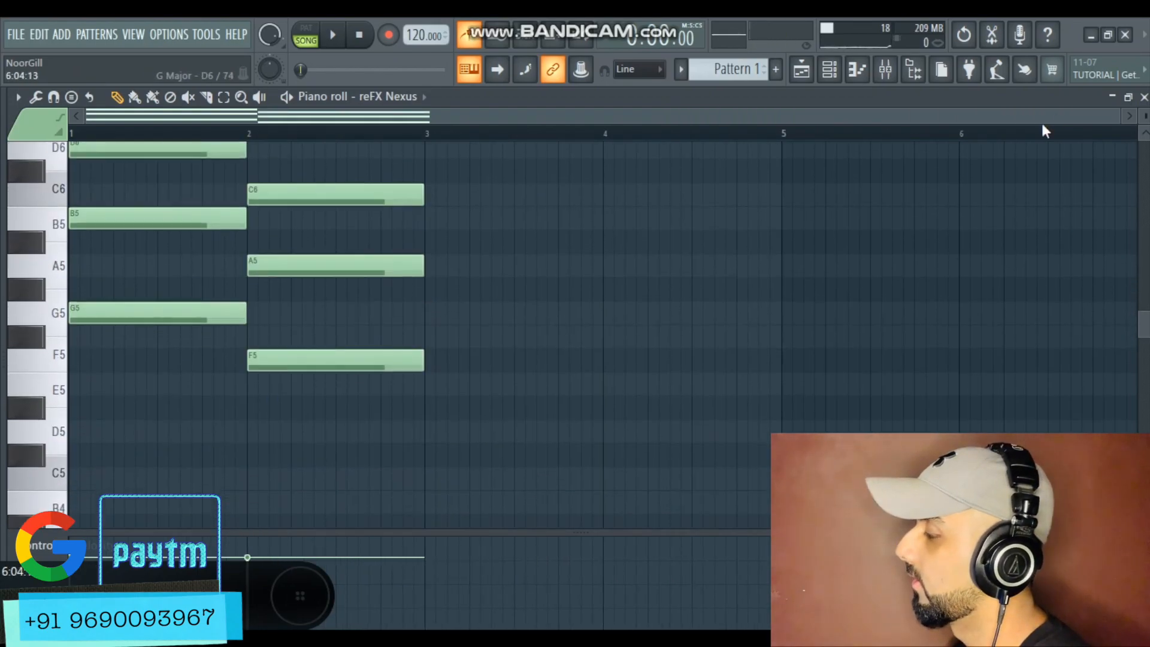
pyautogui.moveTo(1143, 116); pyautogui.dragTo(1144, 107)
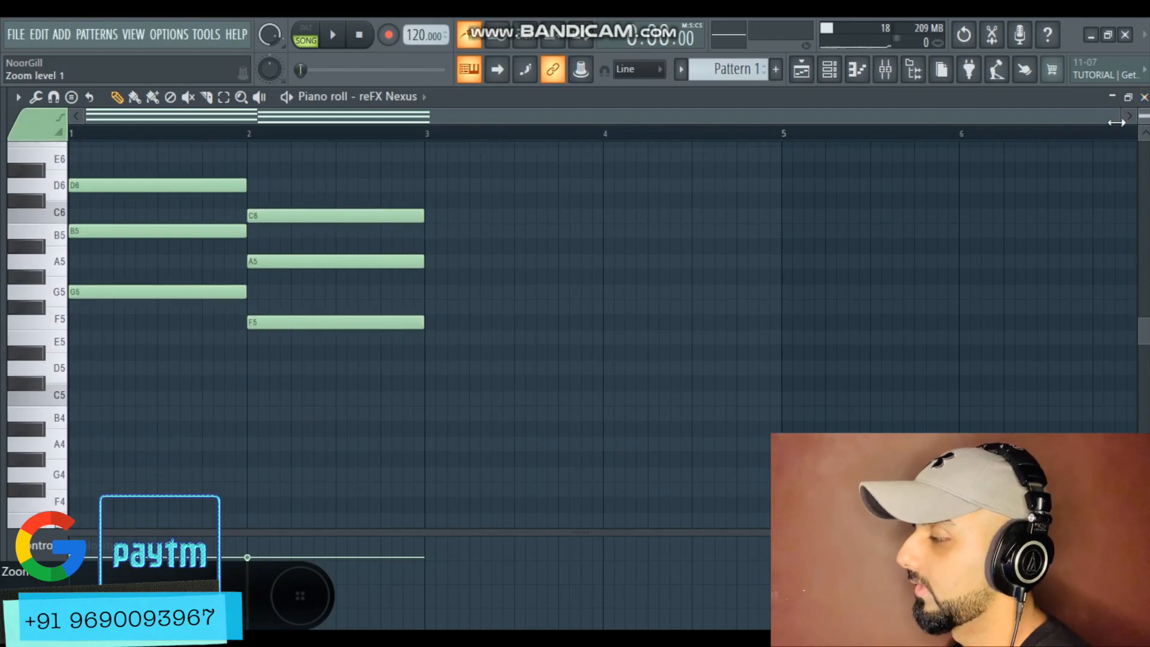
pyautogui.scroll(1, 275, 293)
pyautogui.keyDown('ctrl'); pyautogui.scroll(2, 40, 306); pyautogui.keyUp('ctrl')
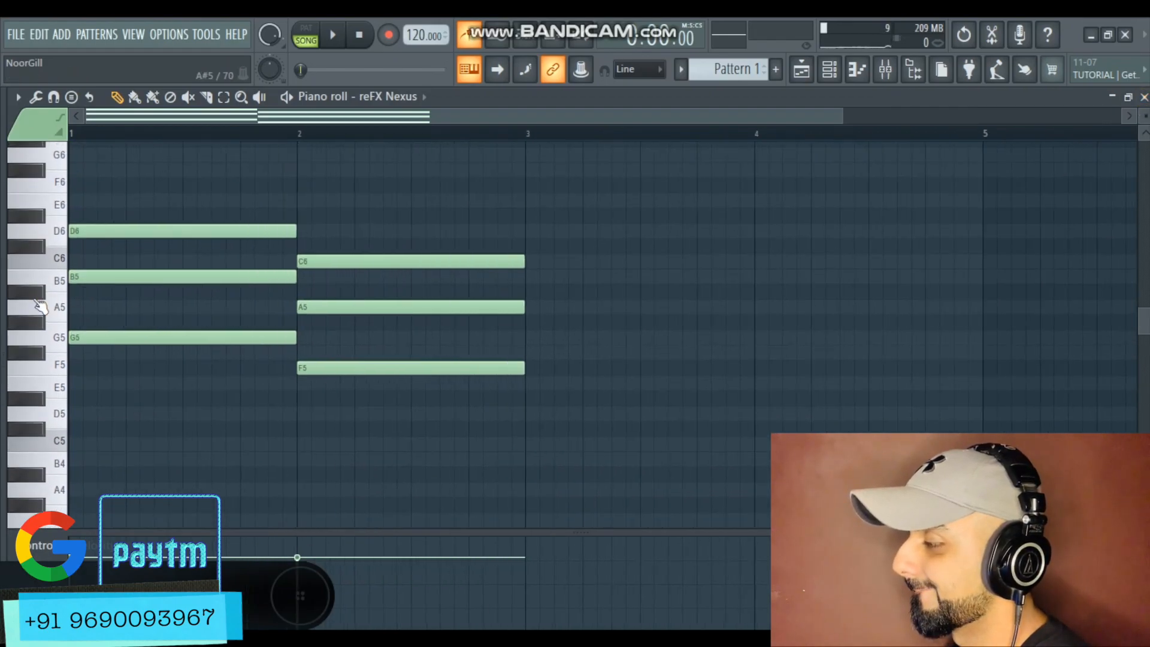
pyautogui.keyDown('ctrl'); pyautogui.scroll(1, 40, 307); pyautogui.keyUp('ctrl')
pyautogui.moveTo(84, 276); pyautogui.dragTo(86, 292)
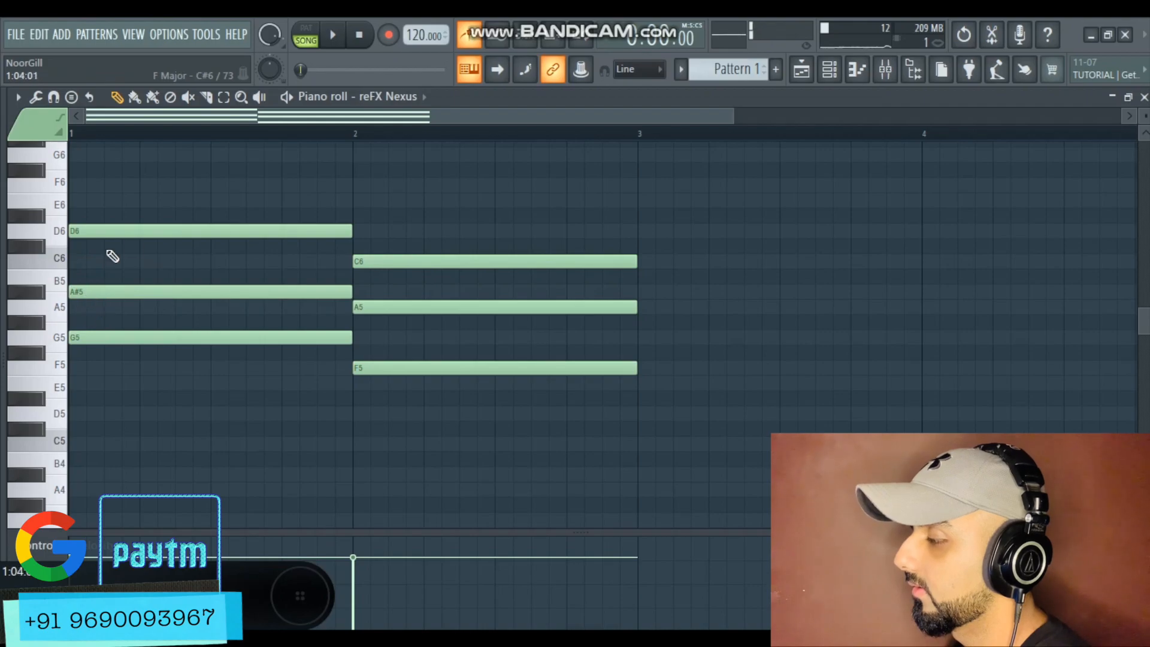
# Compare the Pitcher key notes with the minor-chords chart for G minor
pyautogui.keyDown('ctrl'); pyautogui.scroll(-2, 140, 330); pyautogui.keyUp('ctrl')
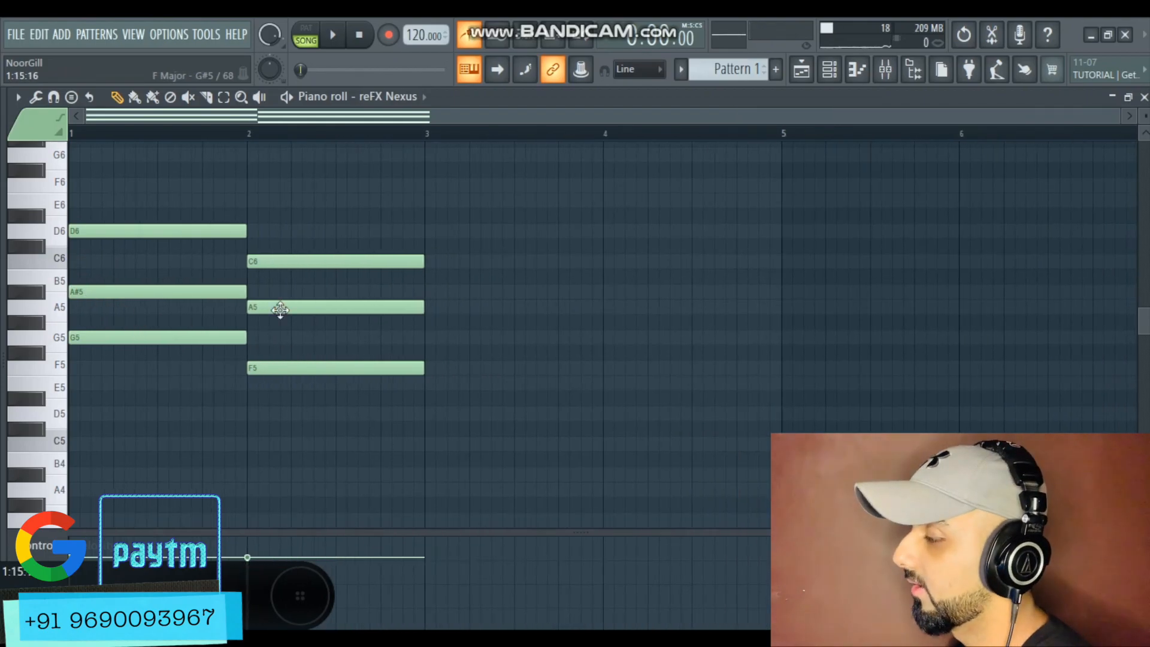
pyautogui.scroll(-2, 290, 329)
pyautogui.click(885, 70)
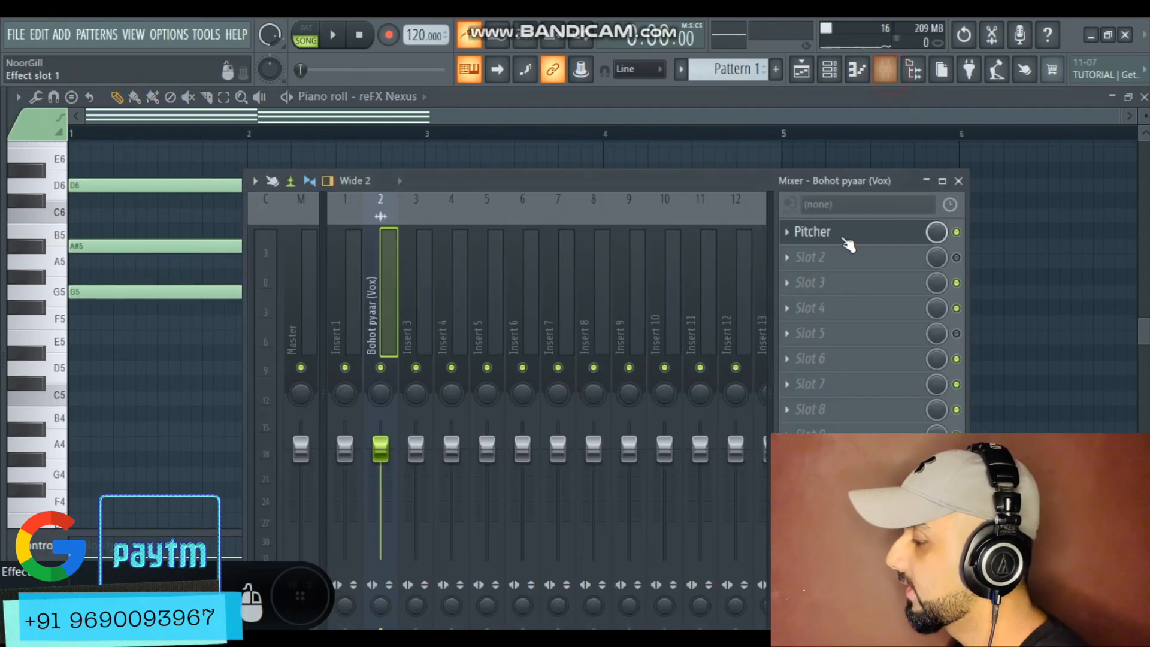
pyautogui.click(838, 231)
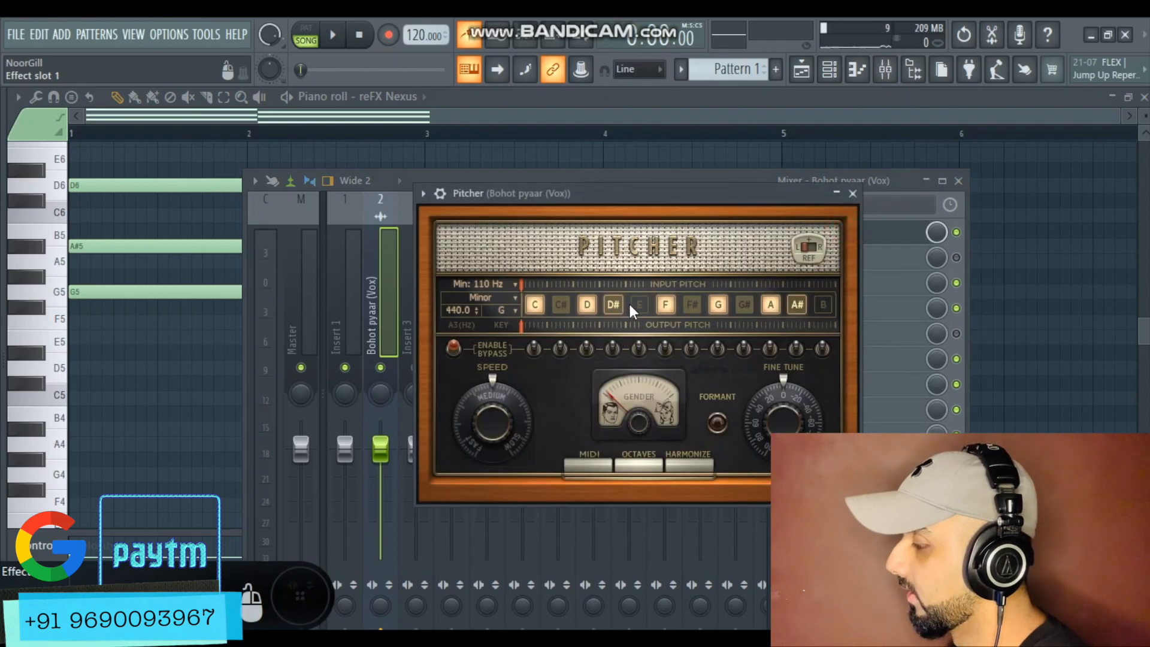
pyautogui.click(675, 98)
pyautogui.hotkey('alt', 'Tab')
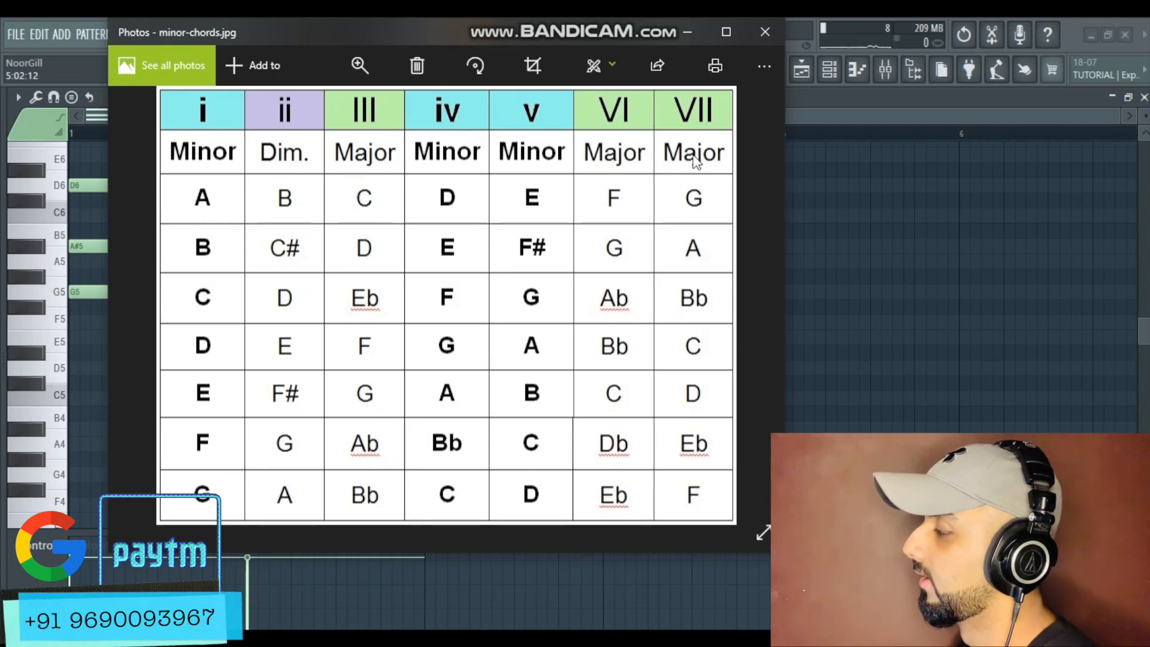
pyautogui.click(688, 32)
pyautogui.scroll(-2, 239, 371)
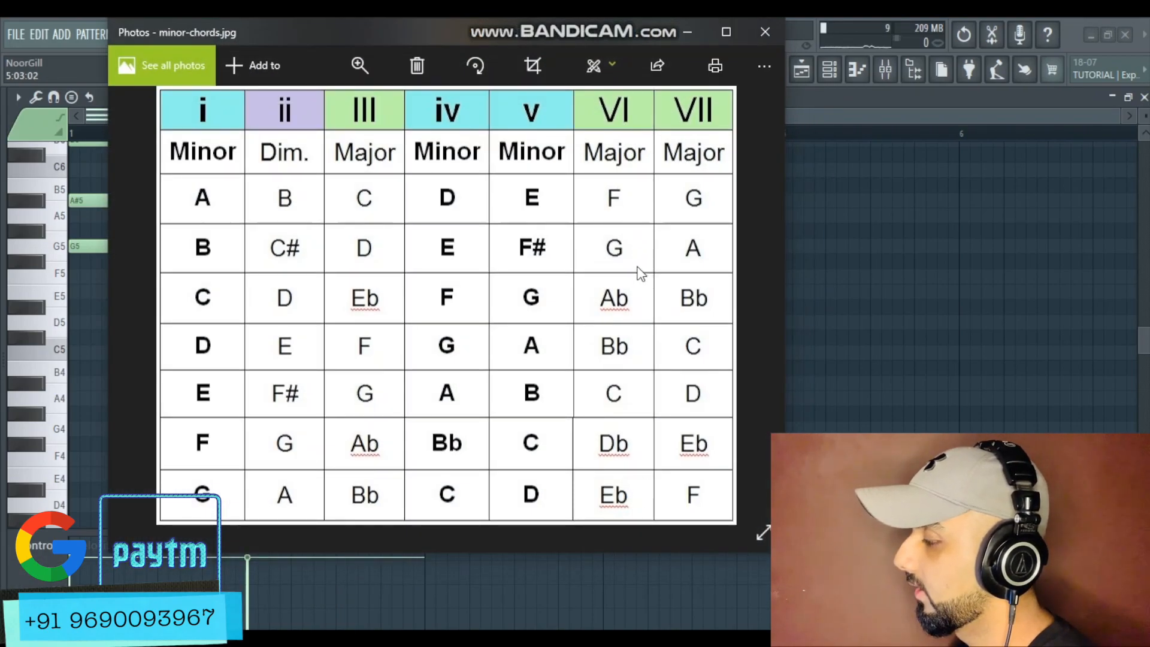
pyautogui.click(686, 32)
pyautogui.scroll(2, 346, 223)
# Copy the G minor chord into bar 3 and move it down to D#5, G5 and A#5
pyautogui.keyDown('shift'); pyautogui.click(345, 223); pyautogui.keyUp('shift')
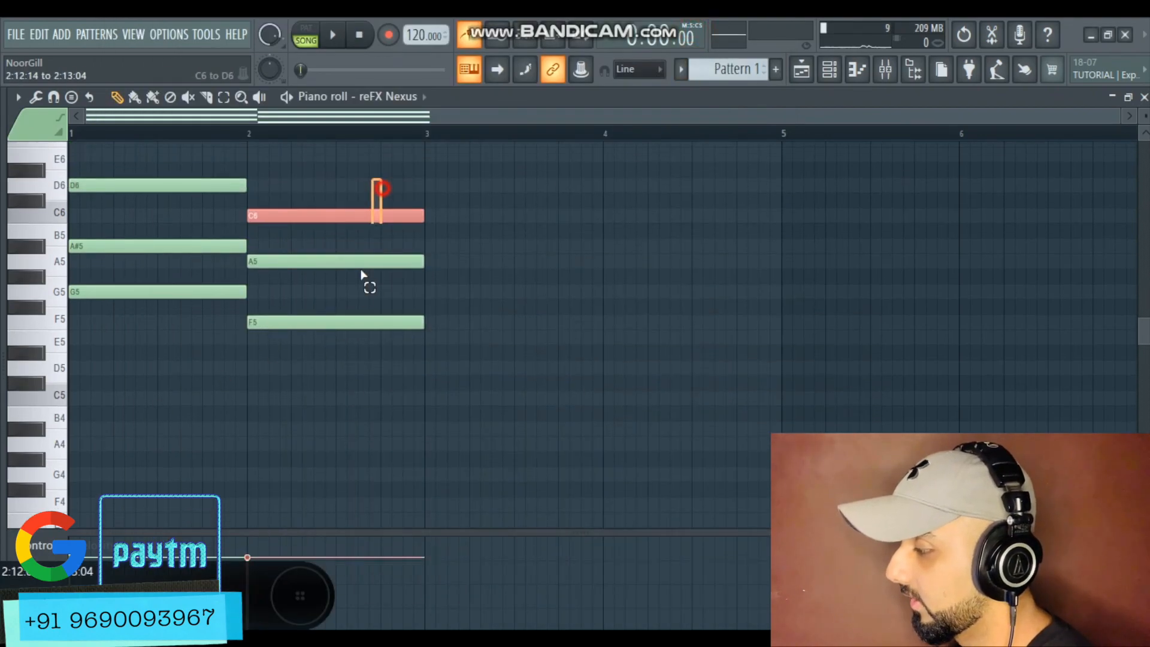
pyautogui.keyDown('shift'); pyautogui.click(360, 261); pyautogui.keyUp('shift')
pyautogui.keyDown('shift'); pyautogui.click(337, 322); pyautogui.keyUp('shift')
pyautogui.moveTo(337, 322); pyautogui.dragTo(506, 356)
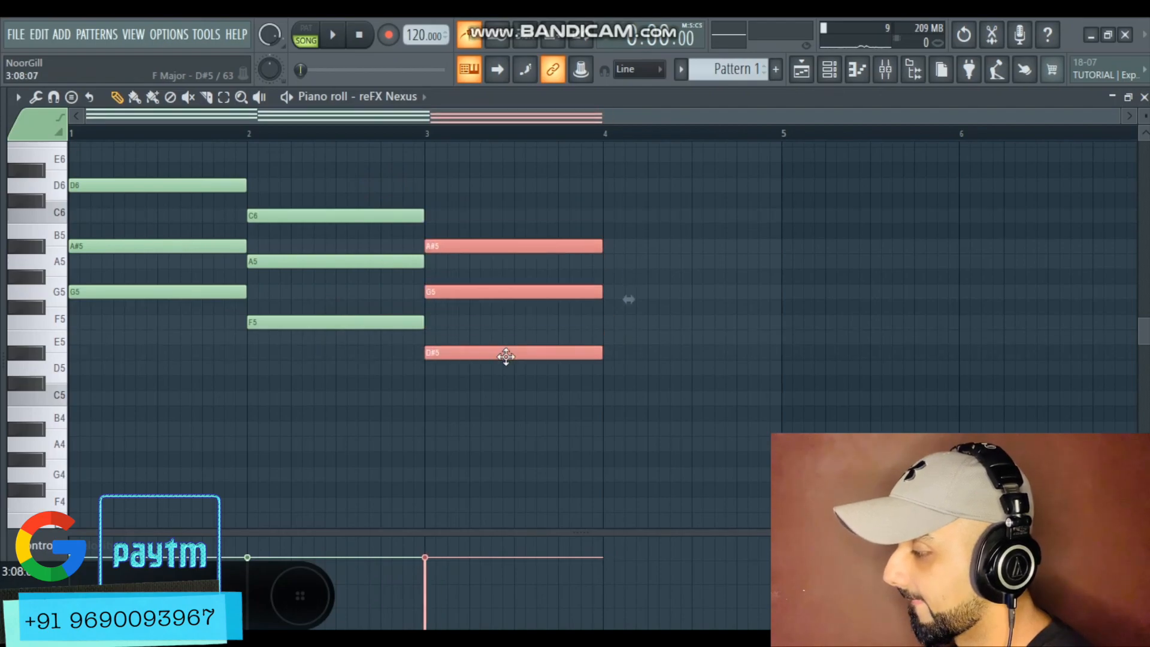
# Copy the F major chord into bar 4 of the piano roll
pyautogui.moveTo(576, 193); pyautogui.dragTo(650, 322)
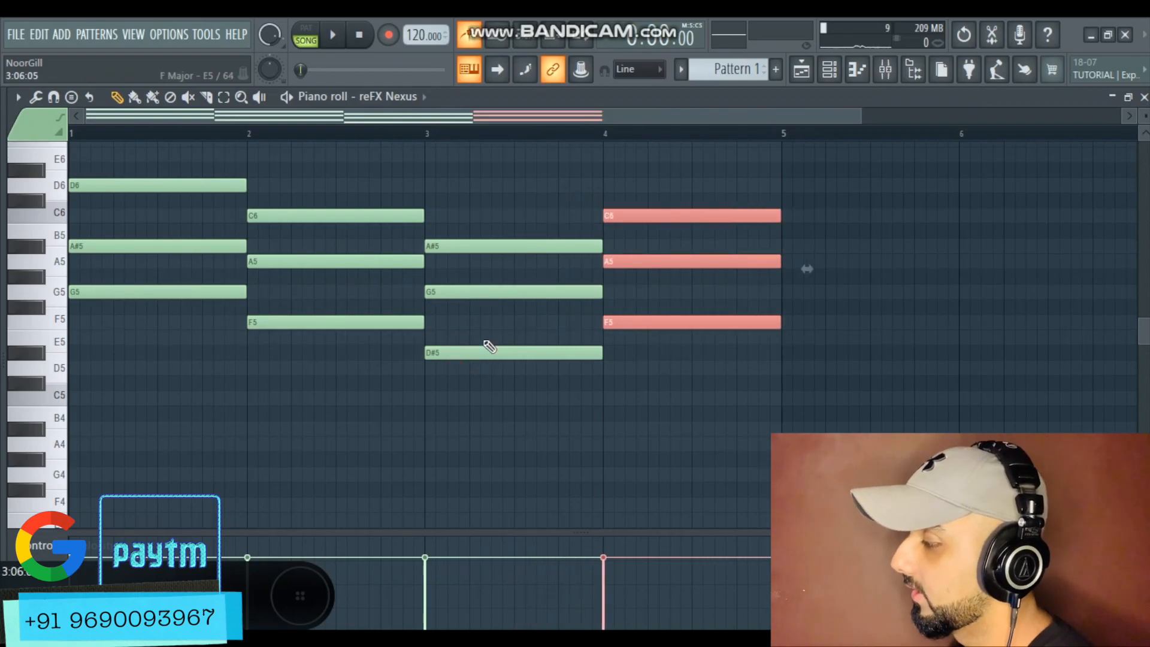
pyautogui.scroll(4, 615, 364)
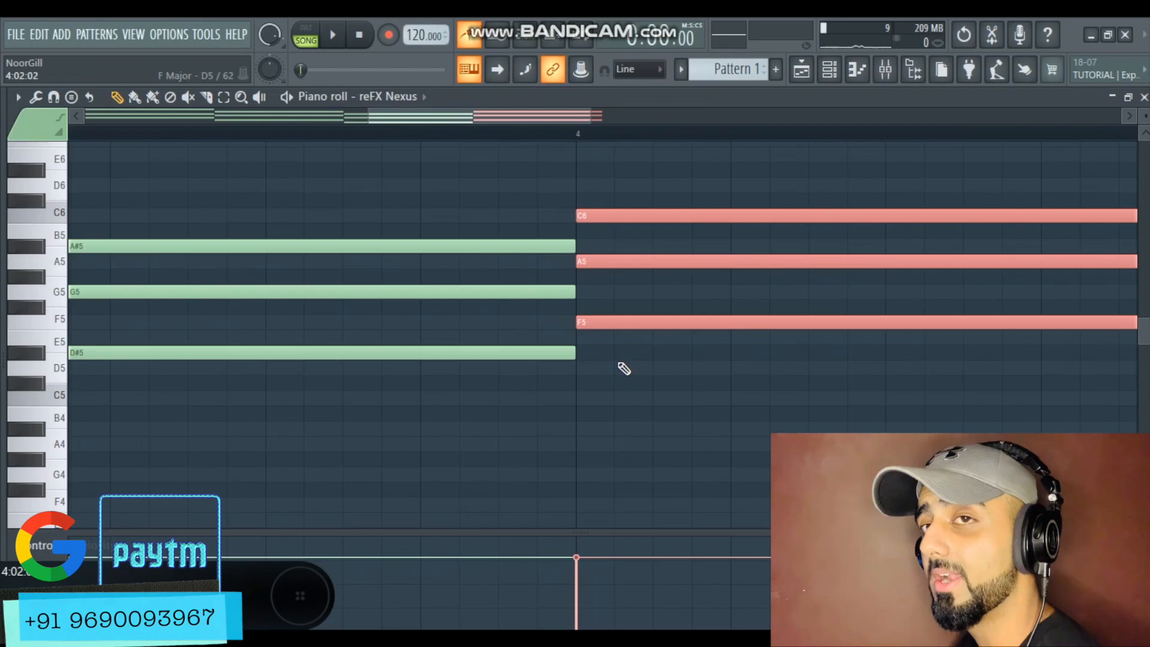
pyautogui.scroll(-4, 623, 368)
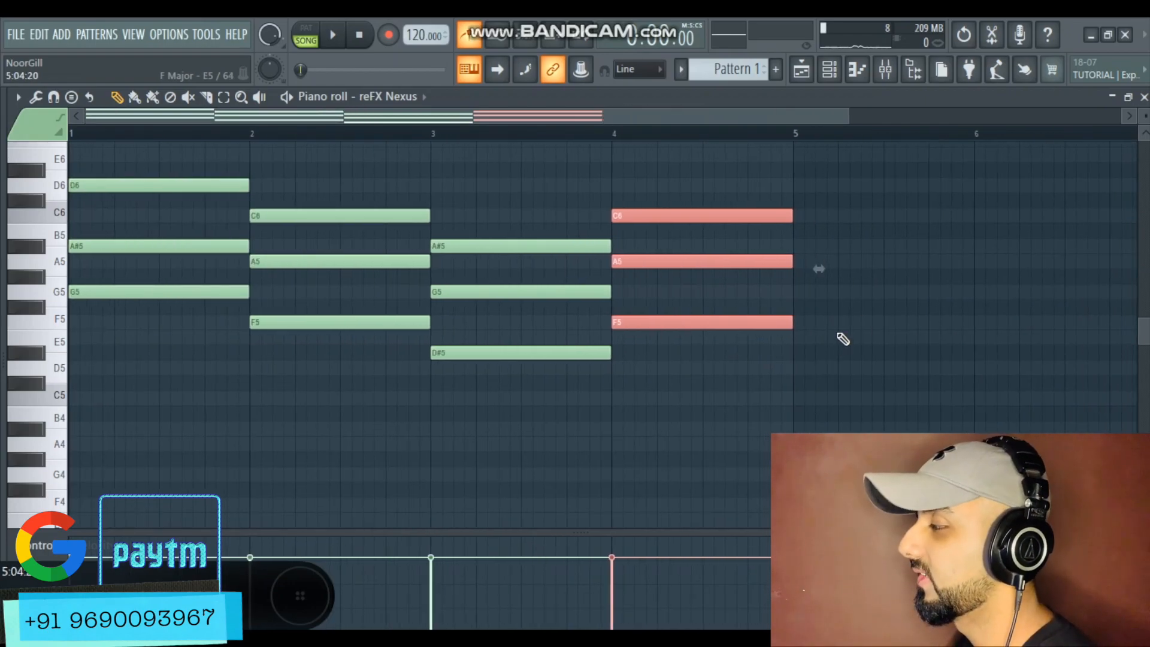
# Place Pattern 1 on Track 4 of the playlist starting at bar 2 under the vocal
pyautogui.click(801, 70)
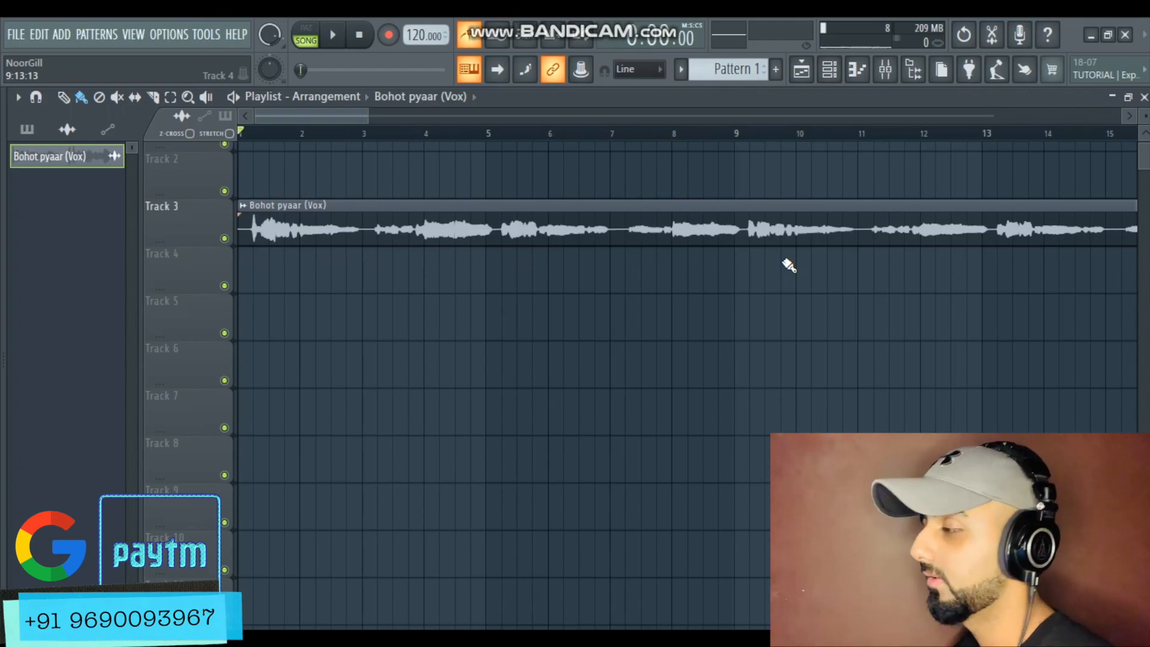
pyautogui.scroll(2, 185, 327)
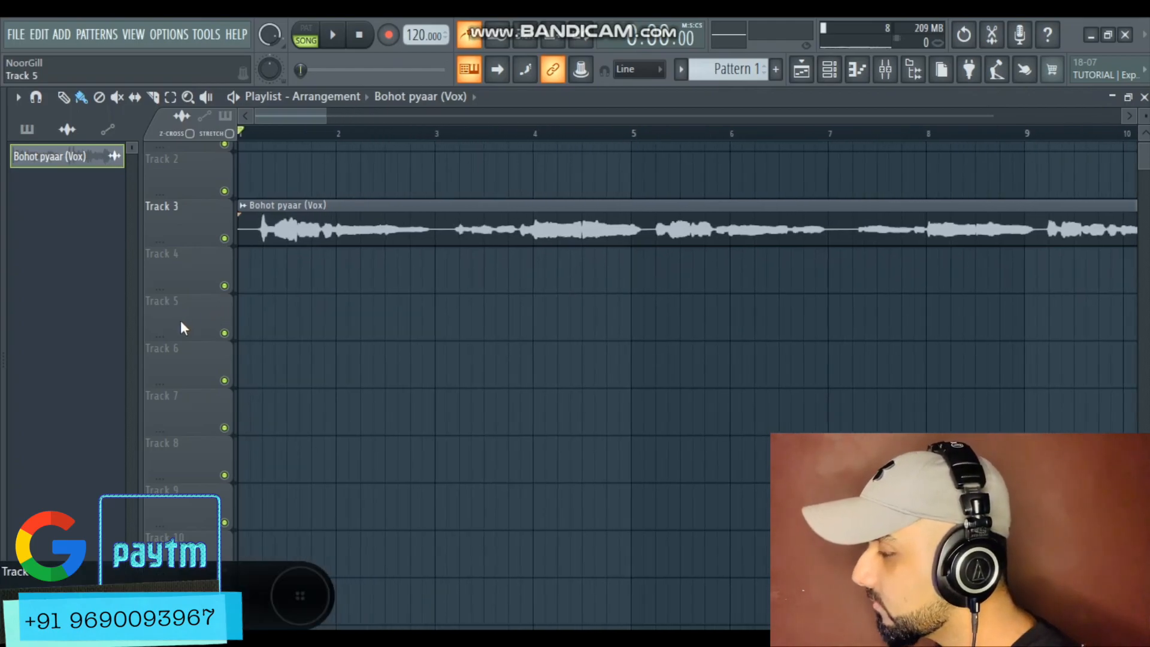
pyautogui.scroll(-2, 385, 282)
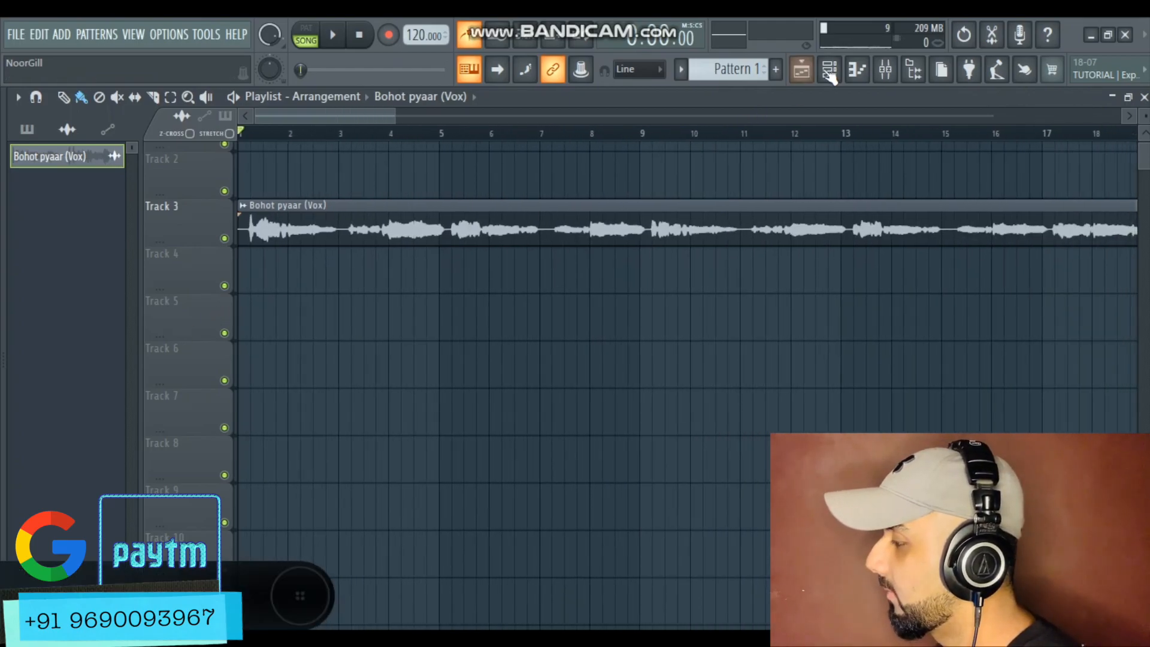
pyautogui.click(829, 69)
pyautogui.click(725, 69)
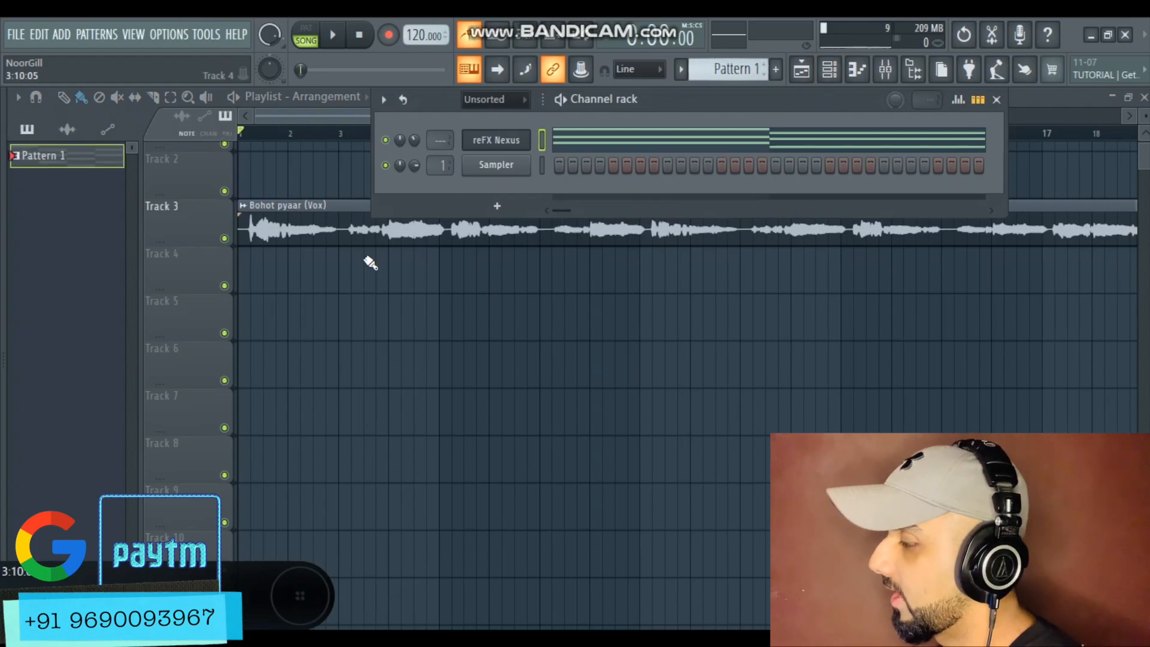
pyautogui.click(301, 268)
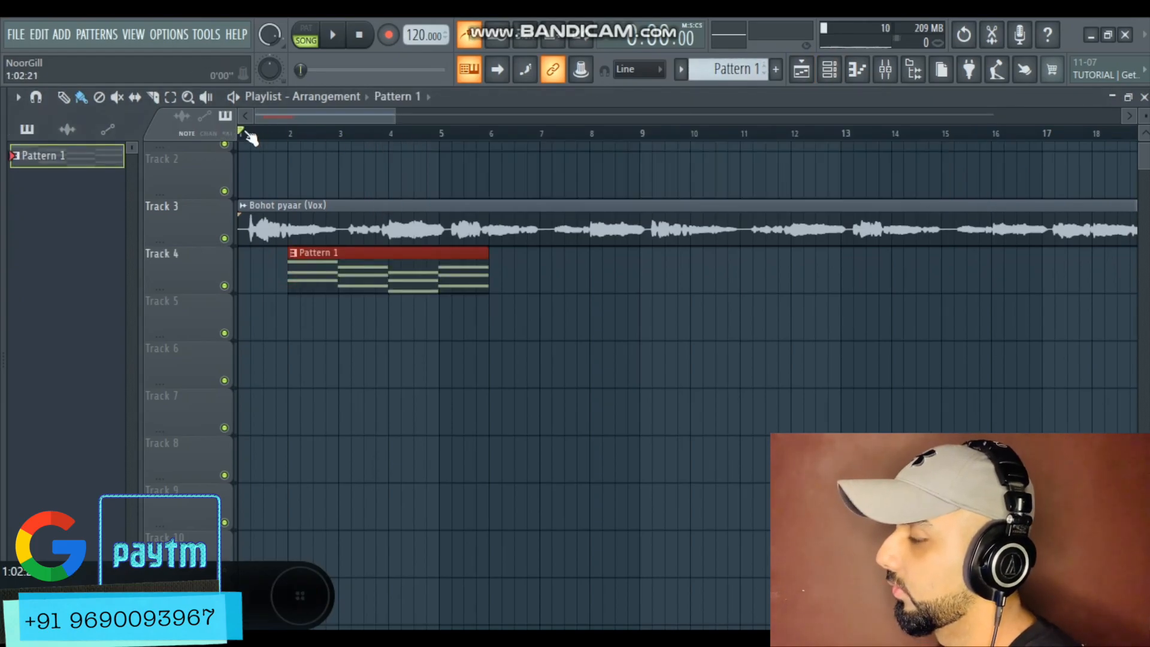
# Load Fruity Parametric EQ 2 into the third effect slot of the Bohot pyaar (Vox) mixer insert
pyautogui.click(885, 69)
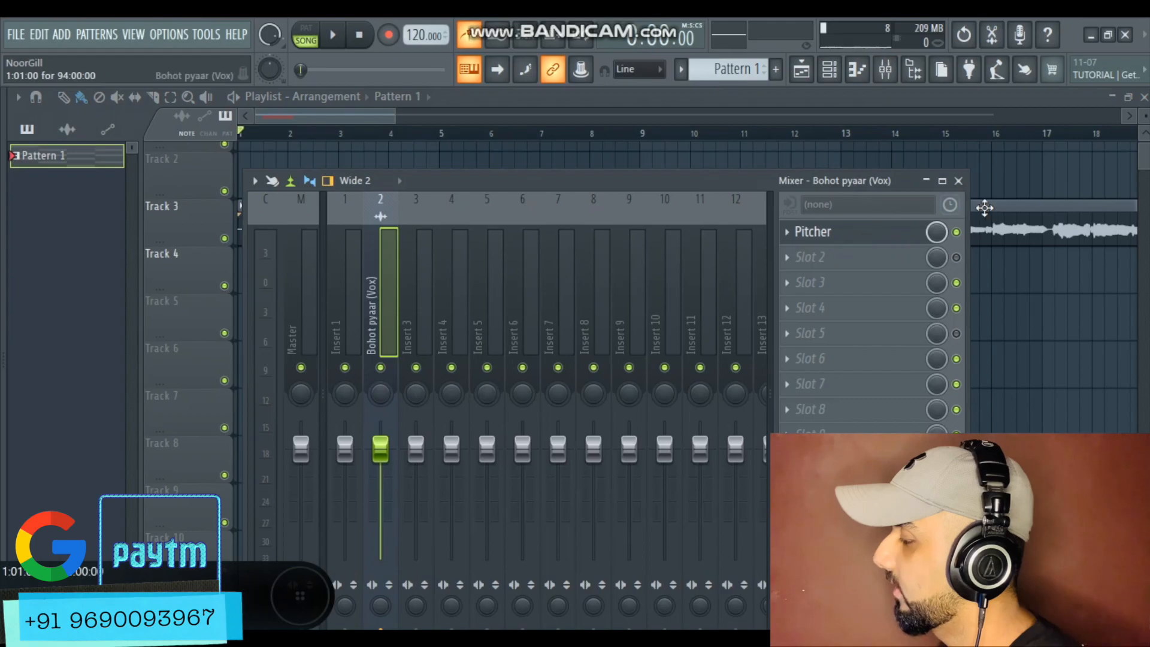
pyautogui.click(1000, 207)
pyautogui.doubleClick(846, 216)
pyautogui.click(885, 69)
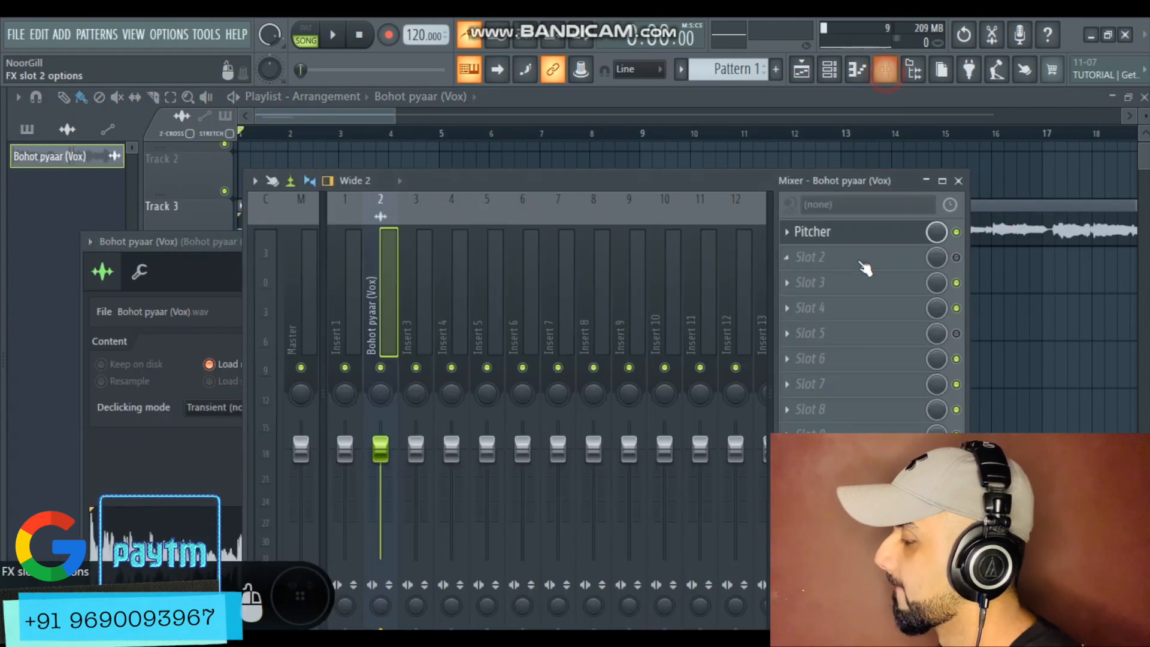
pyautogui.click(805, 289)
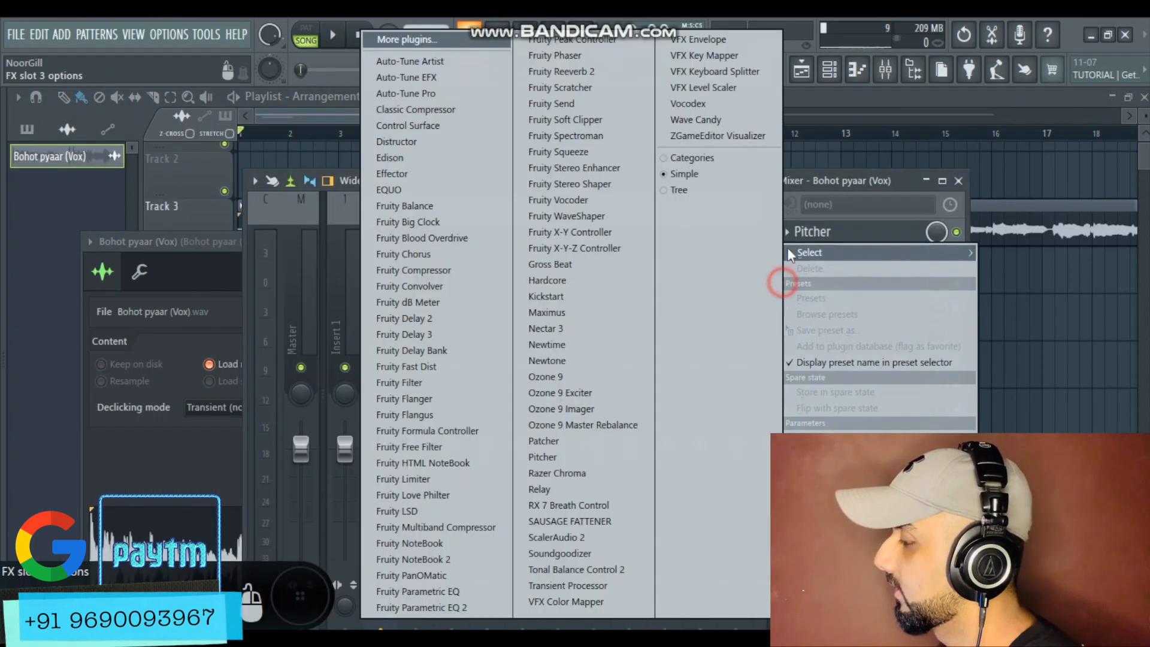
pyautogui.click(428, 605)
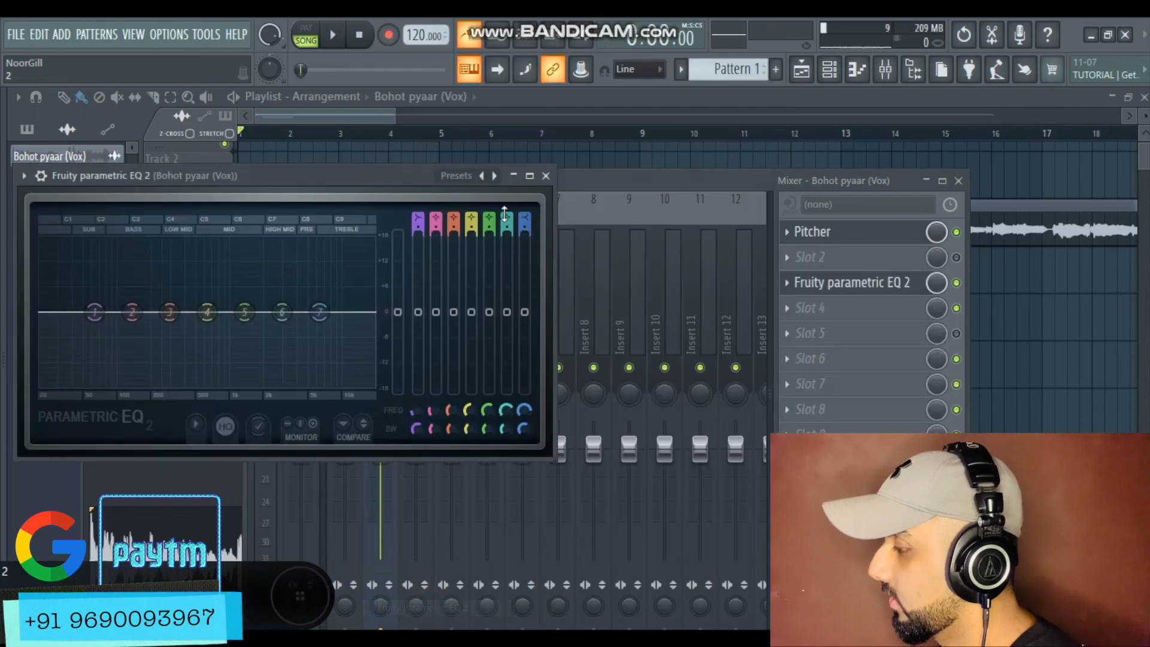
pyautogui.click(487, 175)
pyautogui.click(543, 260)
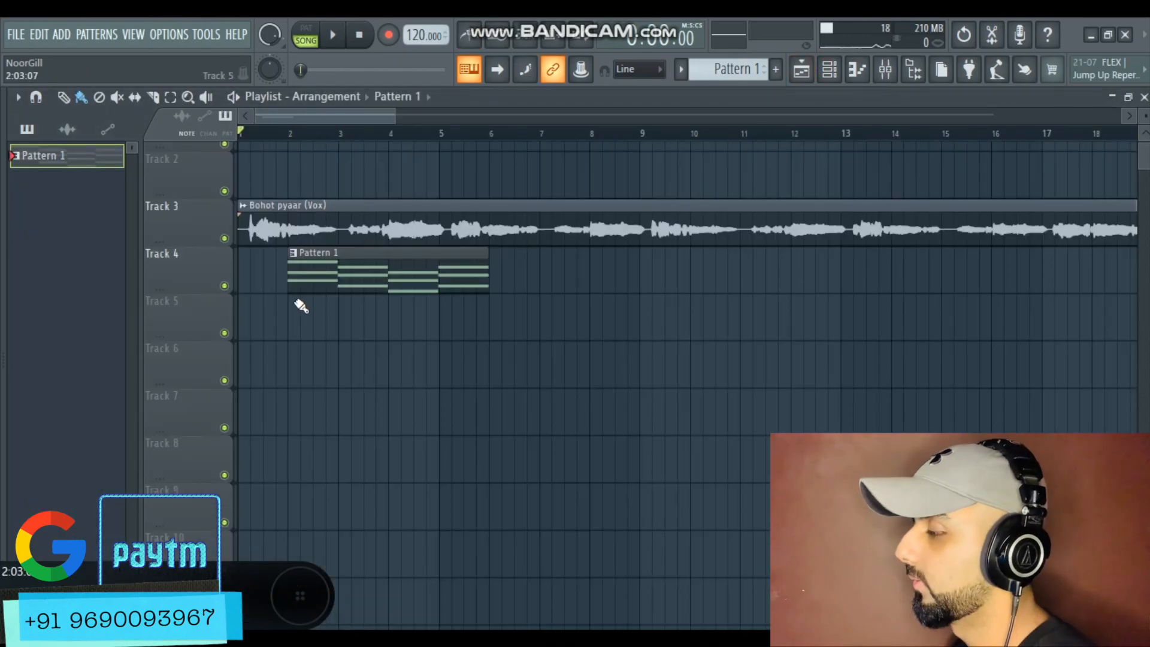
# Duplicate the Pattern 1 chord clip along Track 4 so the progression repeats under the vocal
pyautogui.press('space')
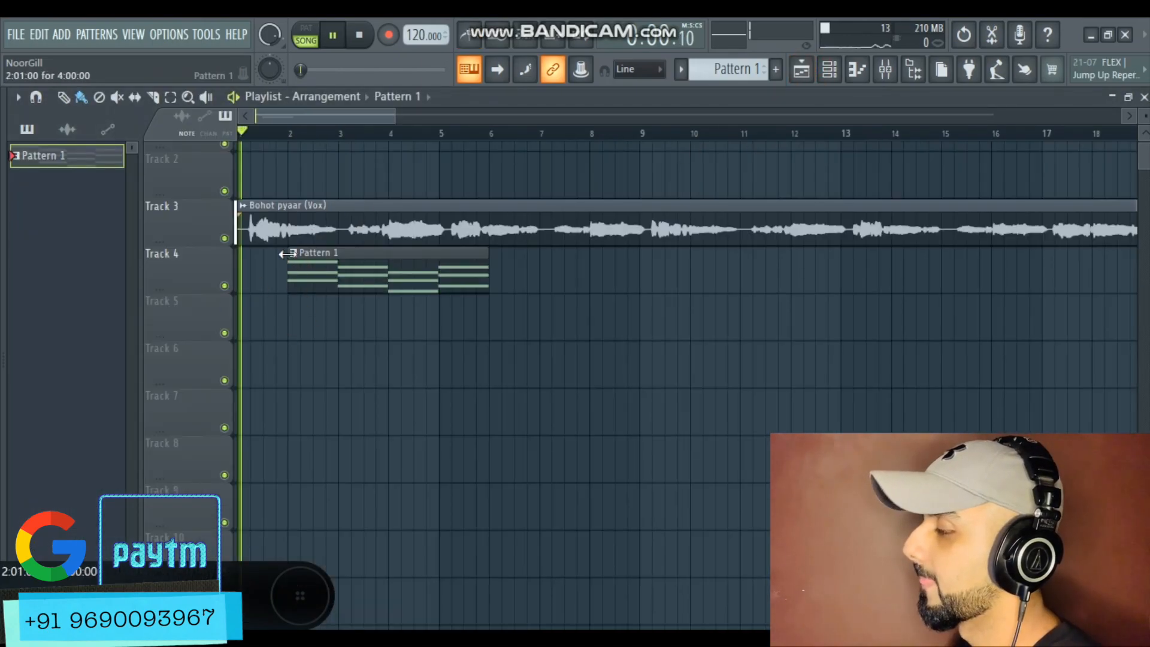
pyautogui.scroll(2, 199, 299)
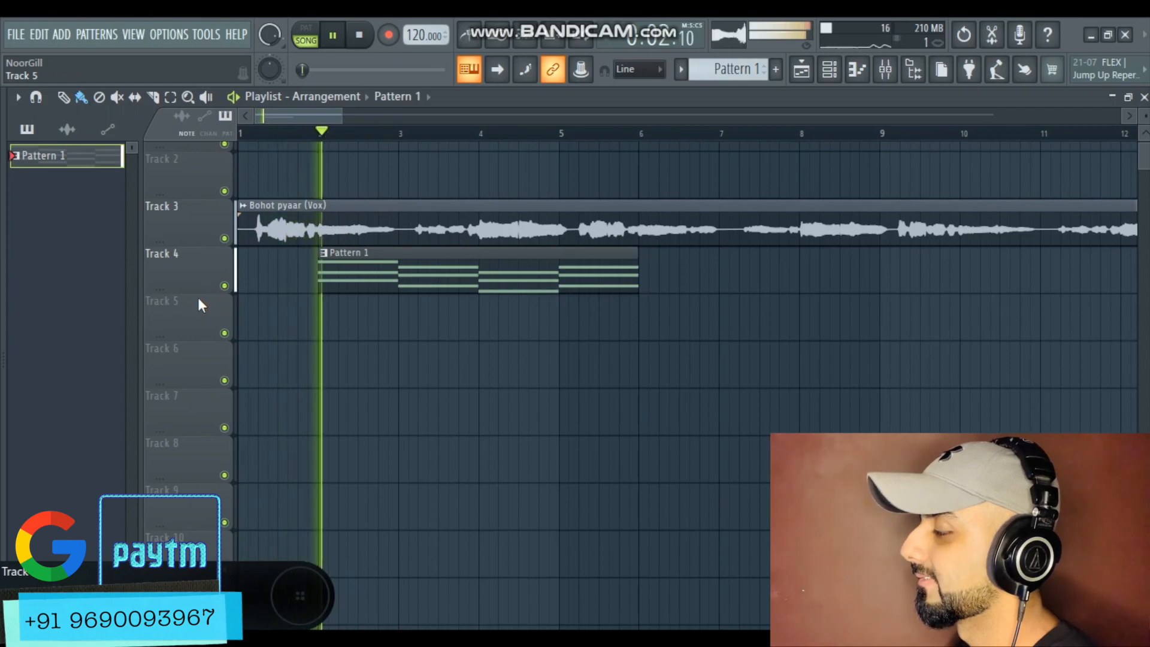
pyautogui.scroll(2, 198, 297)
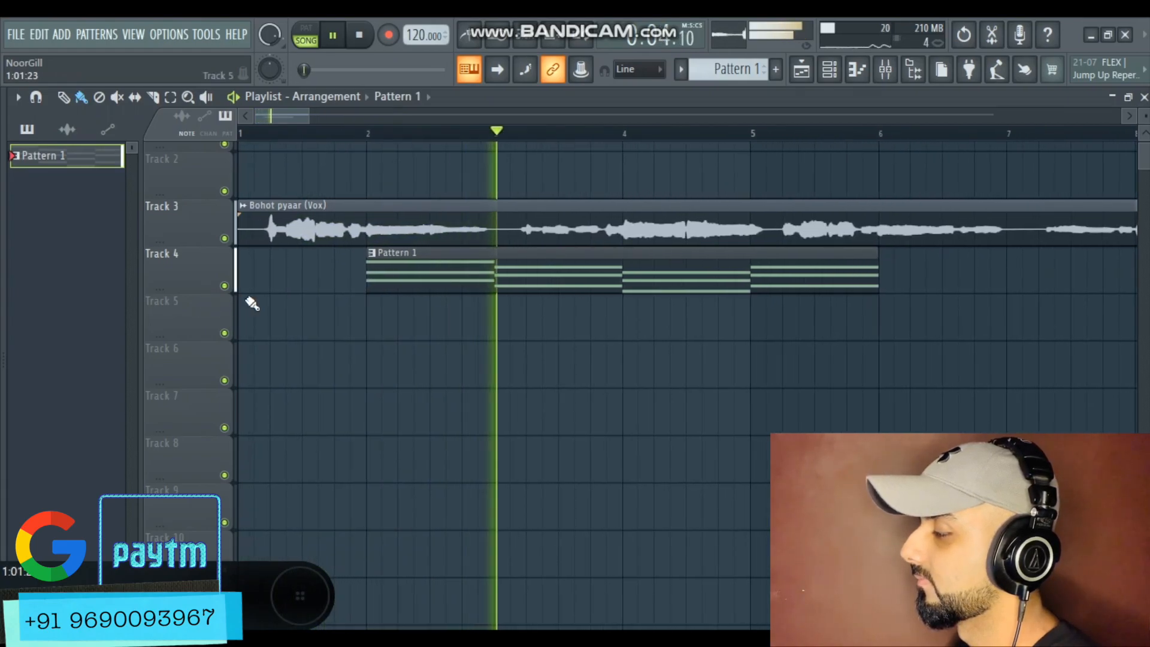
pyautogui.scroll(-3, 447, 249)
pyautogui.scroll(-1, 449, 256)
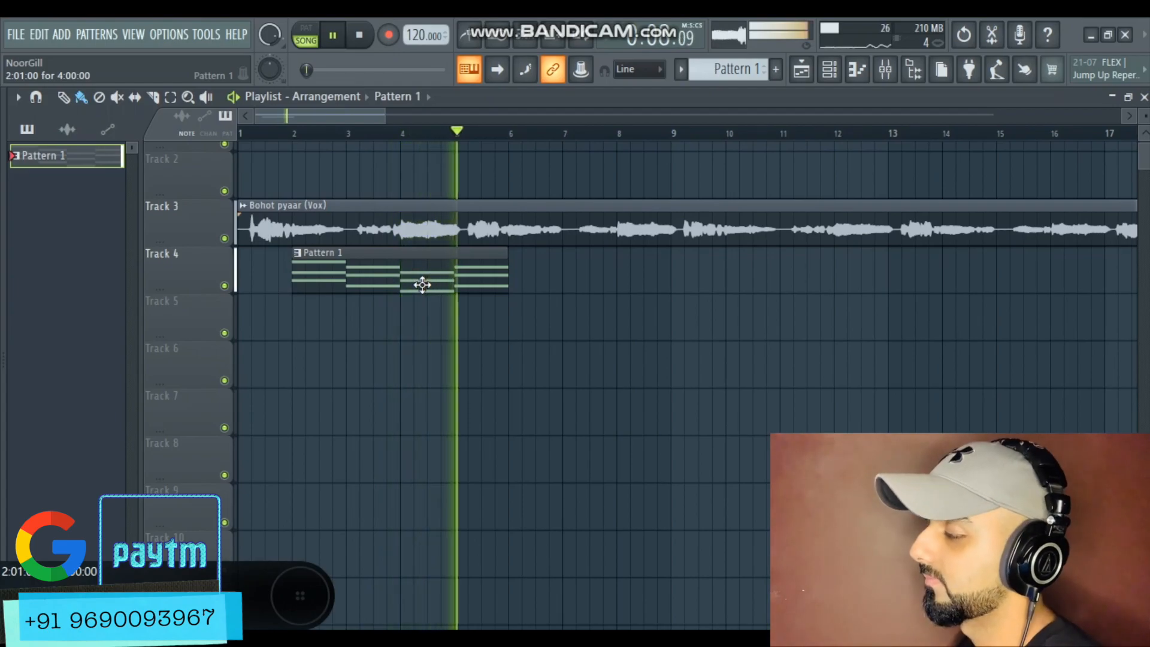
pyautogui.scroll(-2, 424, 284)
pyautogui.moveTo(408, 276)
pyautogui.mouseDown()
pyautogui.moveTo(521, 251)
pyautogui.moveTo(683, 254)
pyautogui.mouseUp()
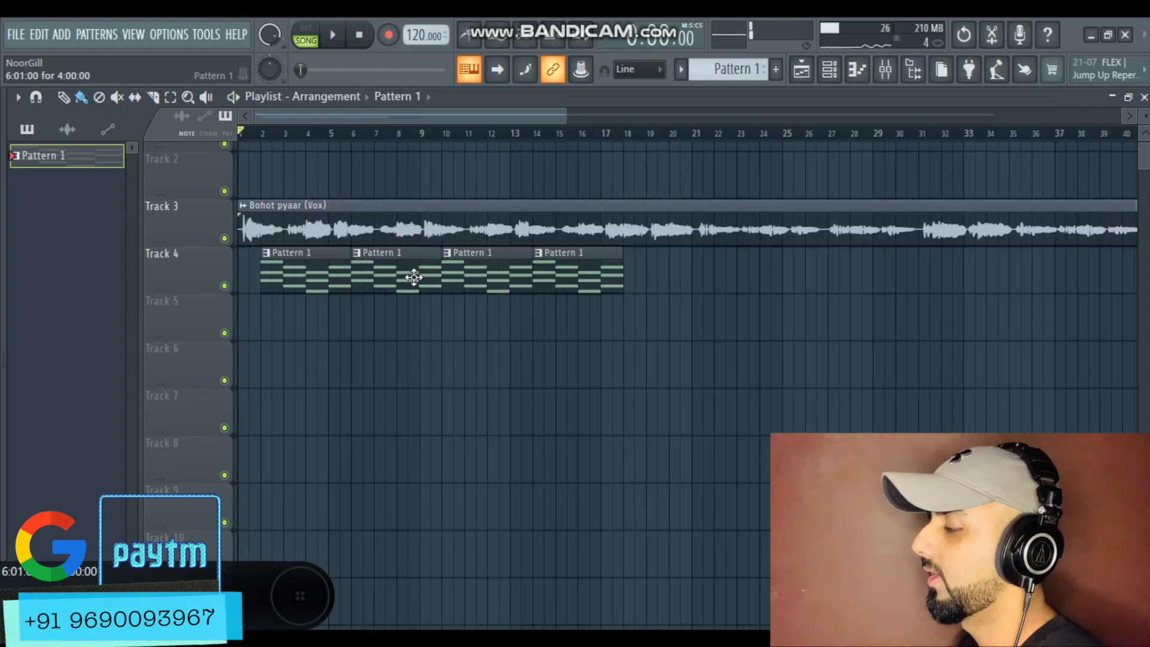
# Open Pattern 1 in the piano roll, select all chord notes and transpose them up one octave
pyautogui.doubleClick(412, 276)
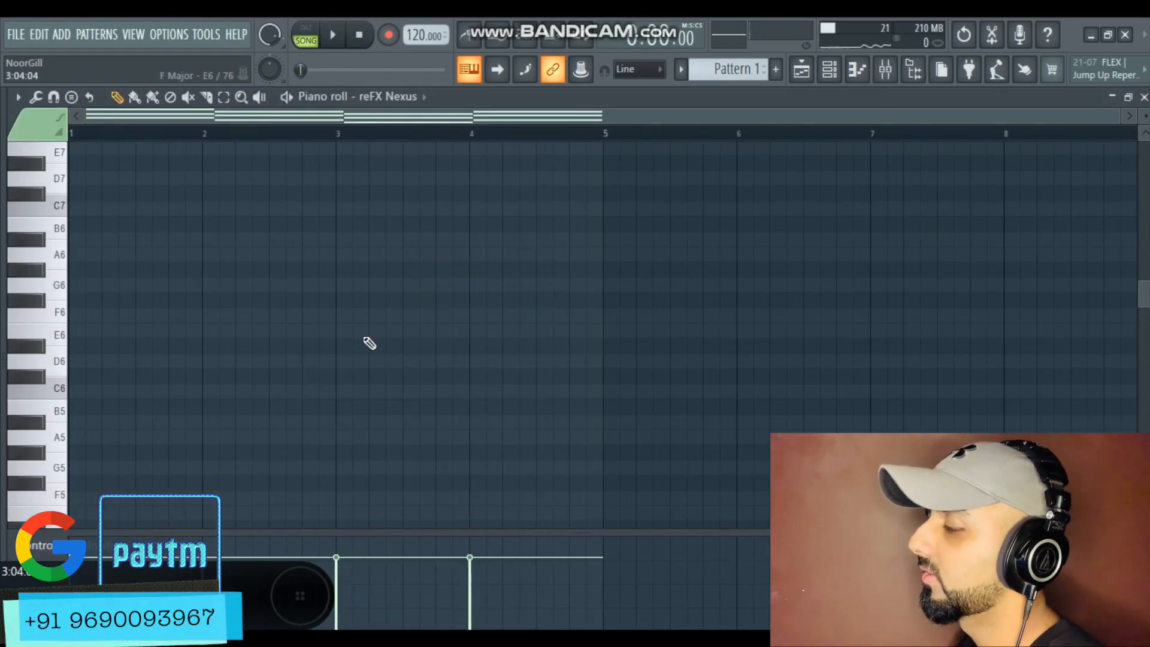
pyautogui.scroll(-15, 366, 339)
pyautogui.scroll(1, 446, 318)
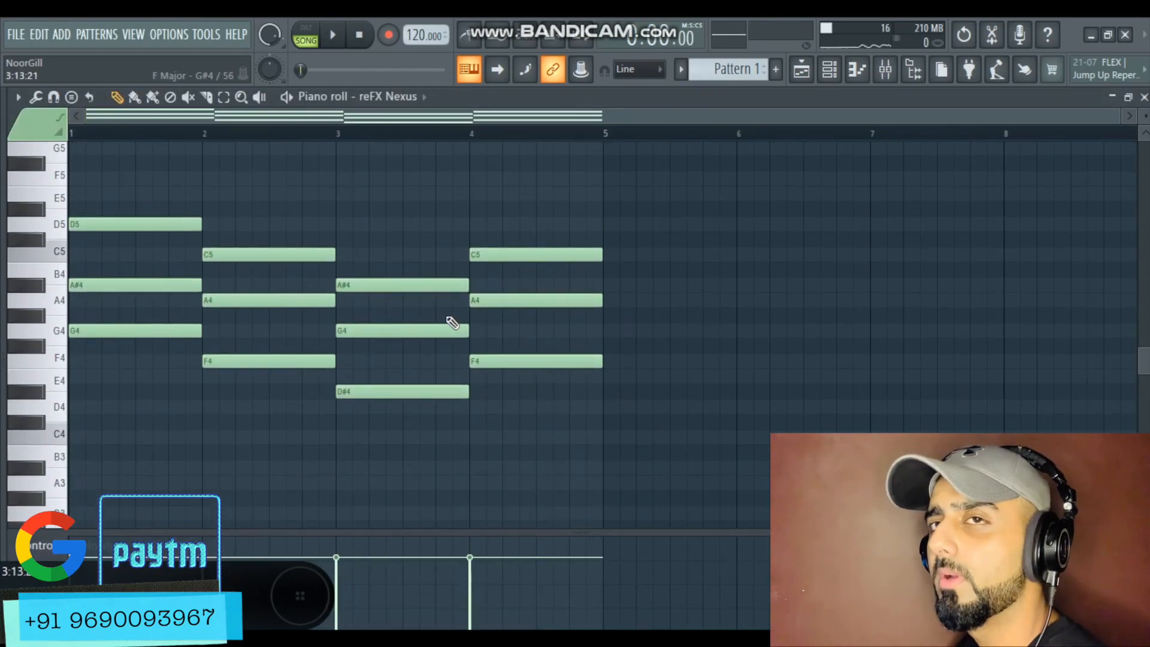
pyautogui.scroll(1, 675, 252)
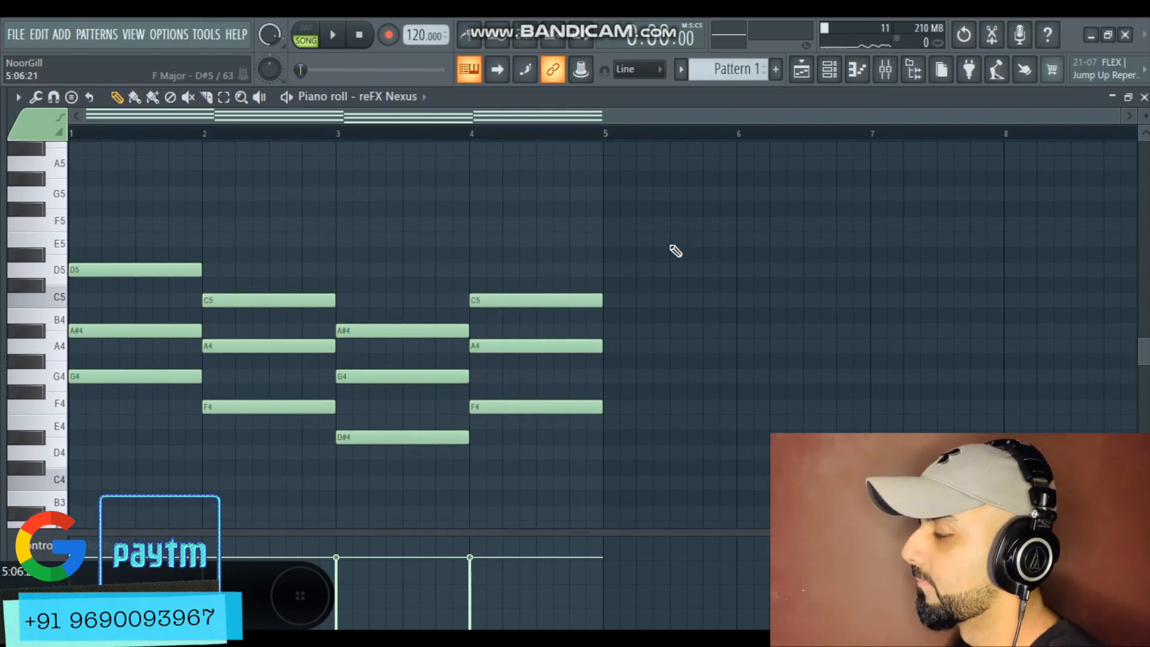
pyautogui.moveTo(709, 217); pyautogui.dragTo(124, 505)
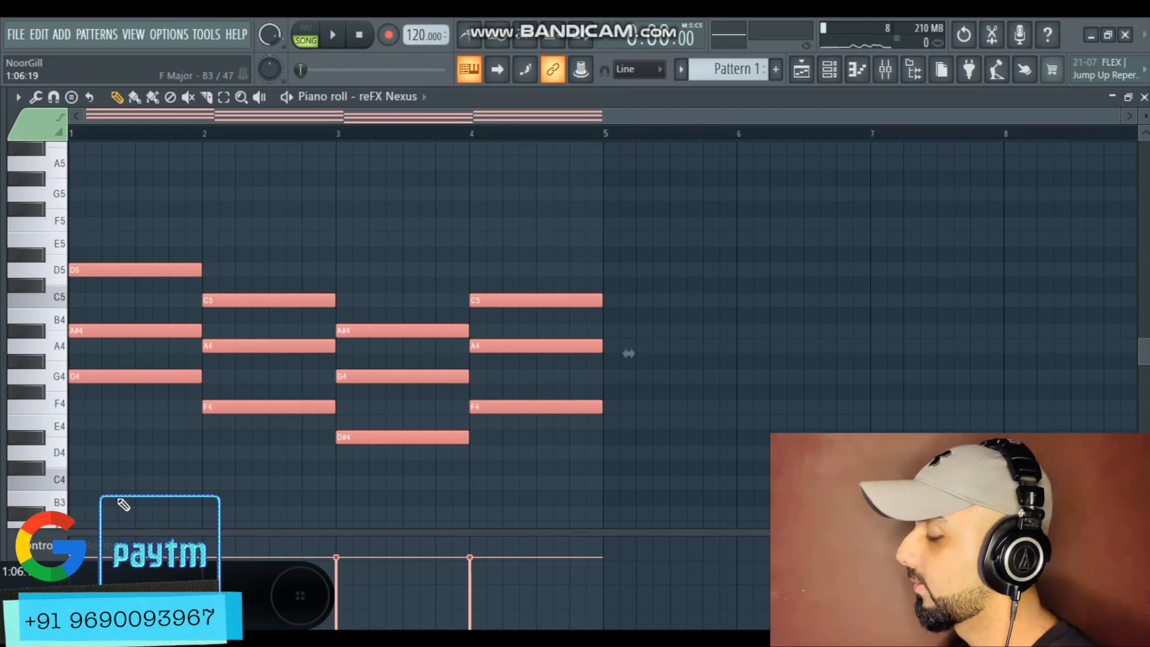
pyautogui.hotkey('ctrl', 'Up')
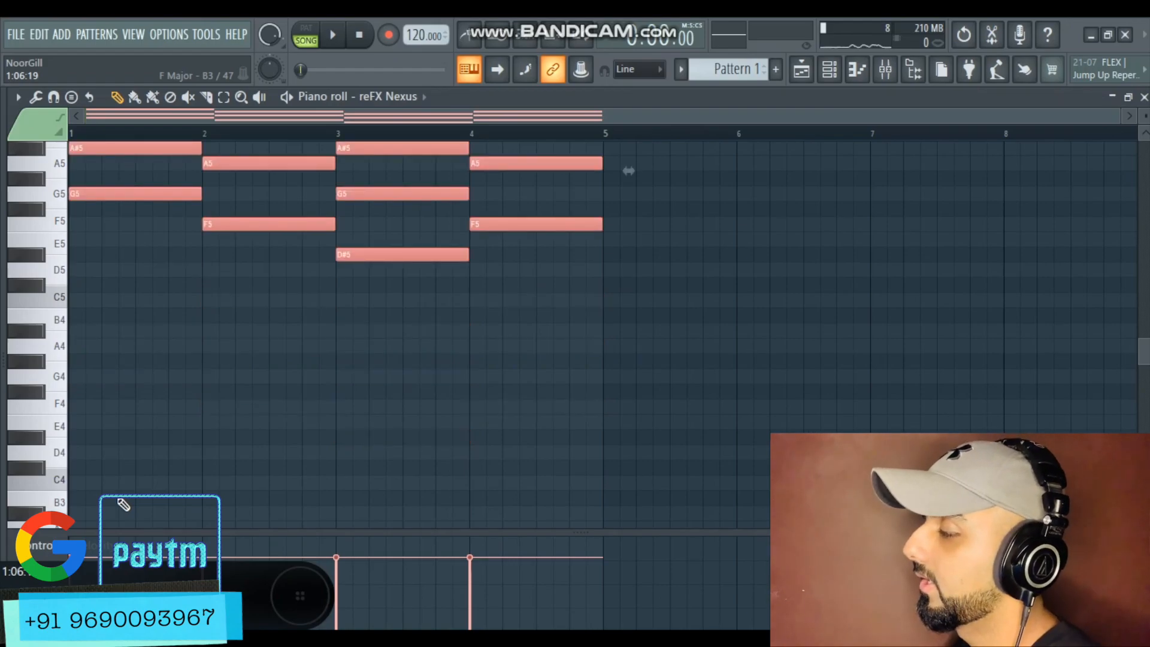
pyautogui.scroll(5, 204, 485)
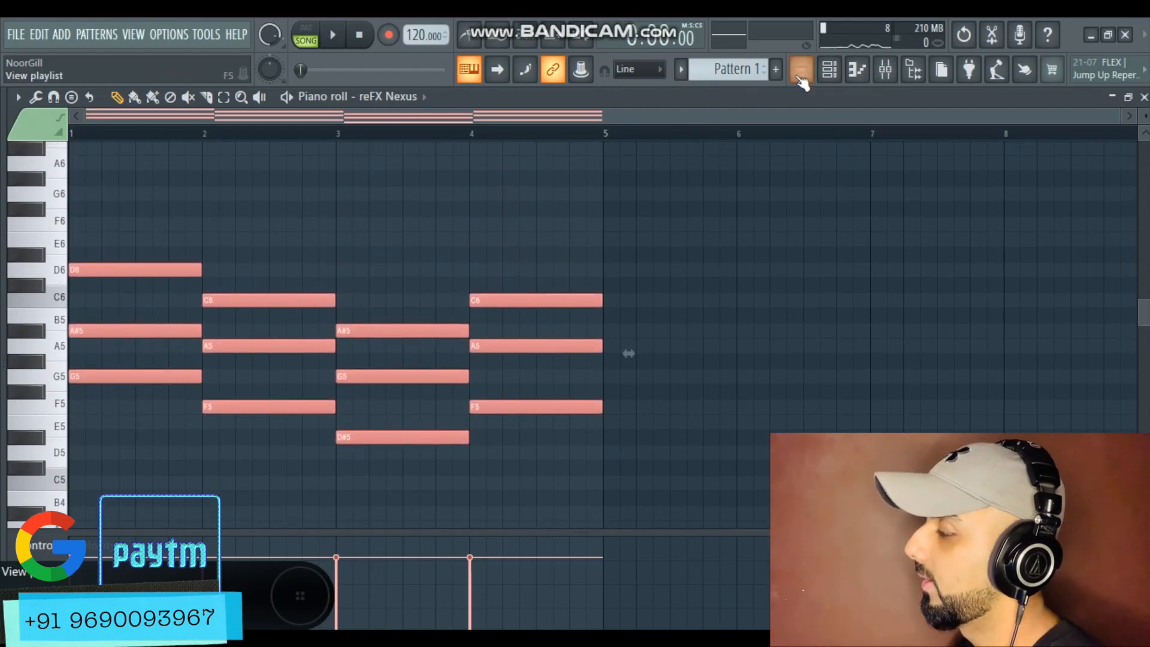
# Add Fruity Reeverb 2 to the sixth slot of the vocal insert and lower its wet level
pyautogui.click(800, 77)
pyautogui.click(514, 224)
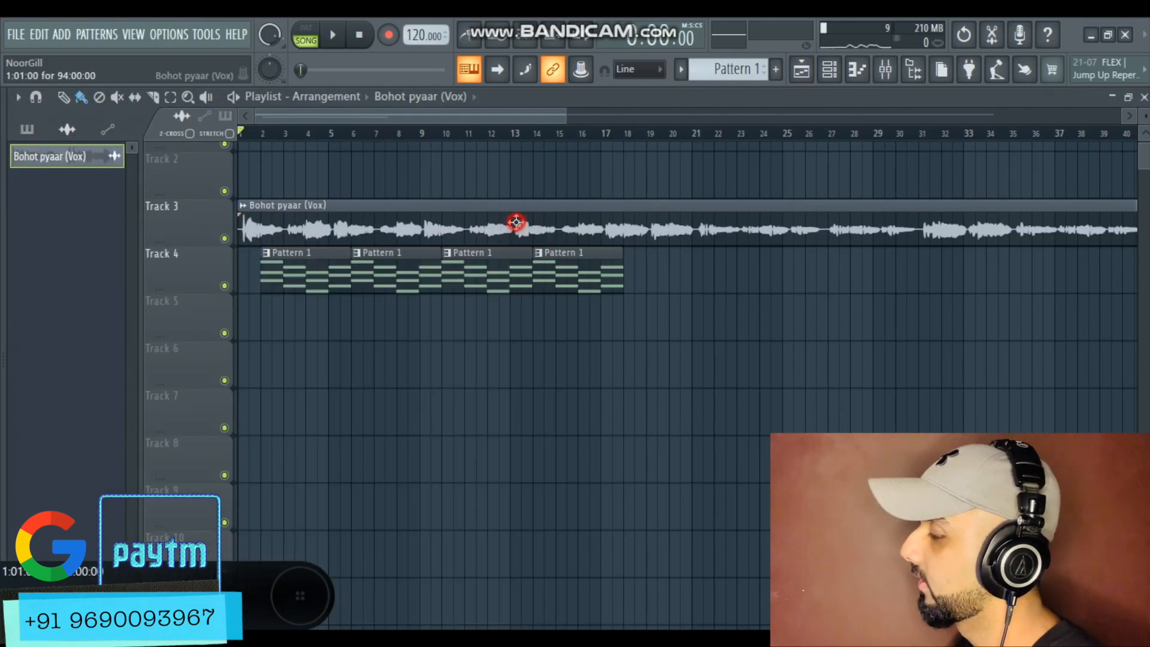
pyautogui.doubleClick(515, 222)
pyautogui.click(885, 69)
pyautogui.click(781, 352)
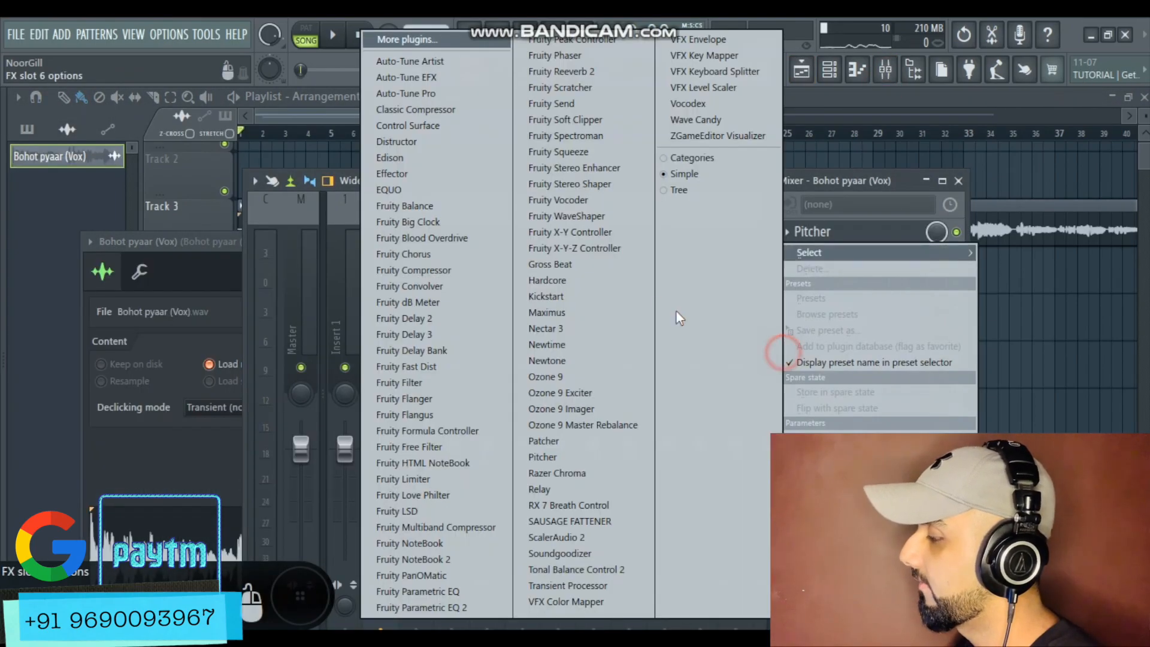
pyautogui.click(561, 72)
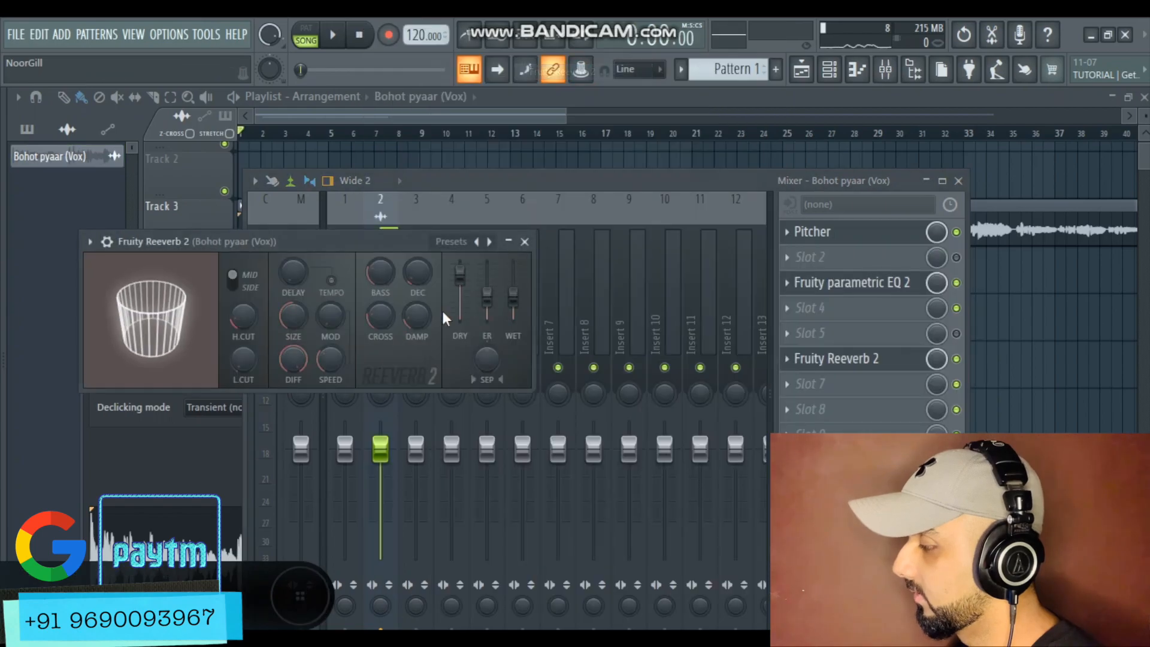
pyautogui.moveTo(513, 294); pyautogui.dragTo(512, 309)
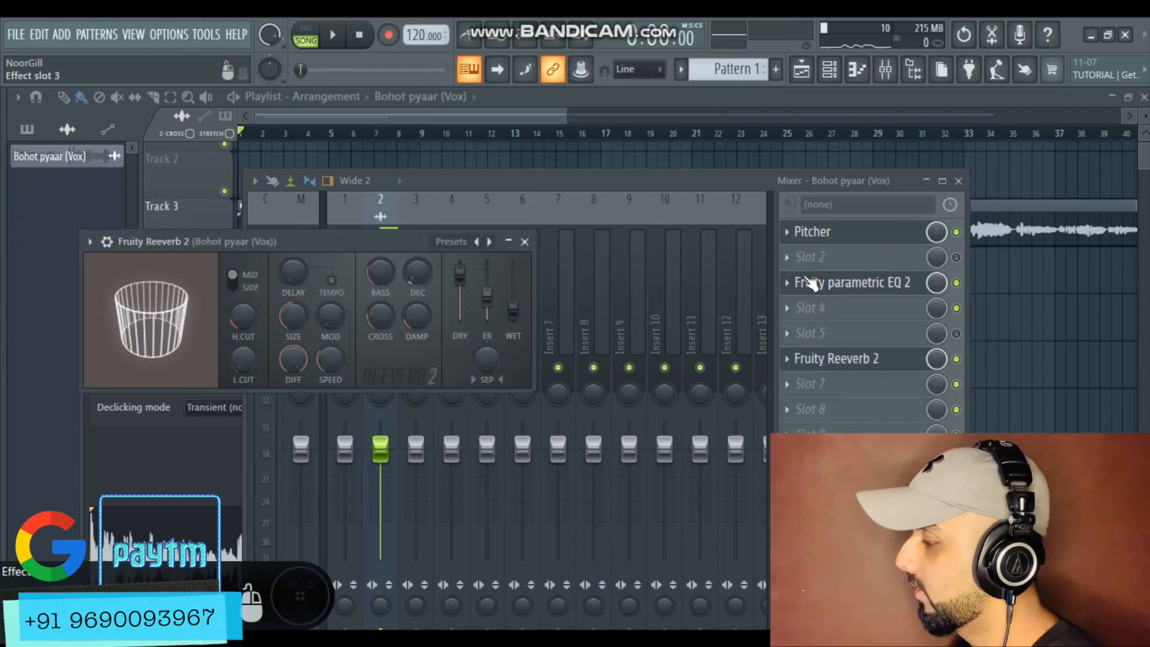
# Add Fruity Delay 2 to the fifth slot of the vocal insert and adjust its delay time
pyautogui.click(797, 333)
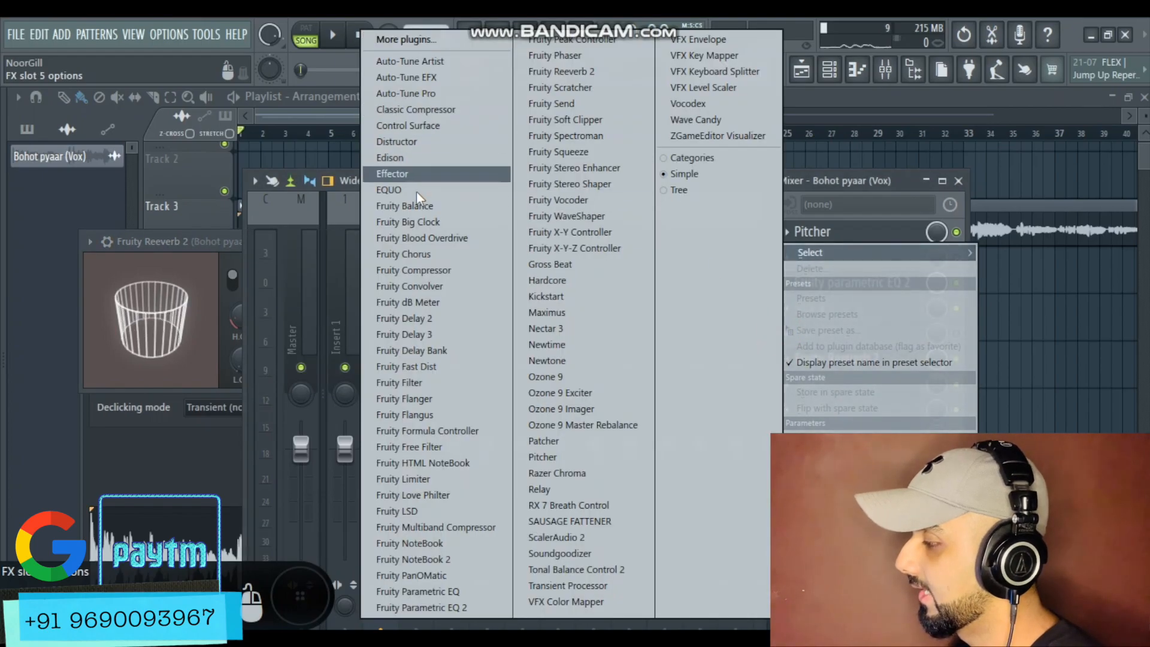
pyautogui.click(419, 317)
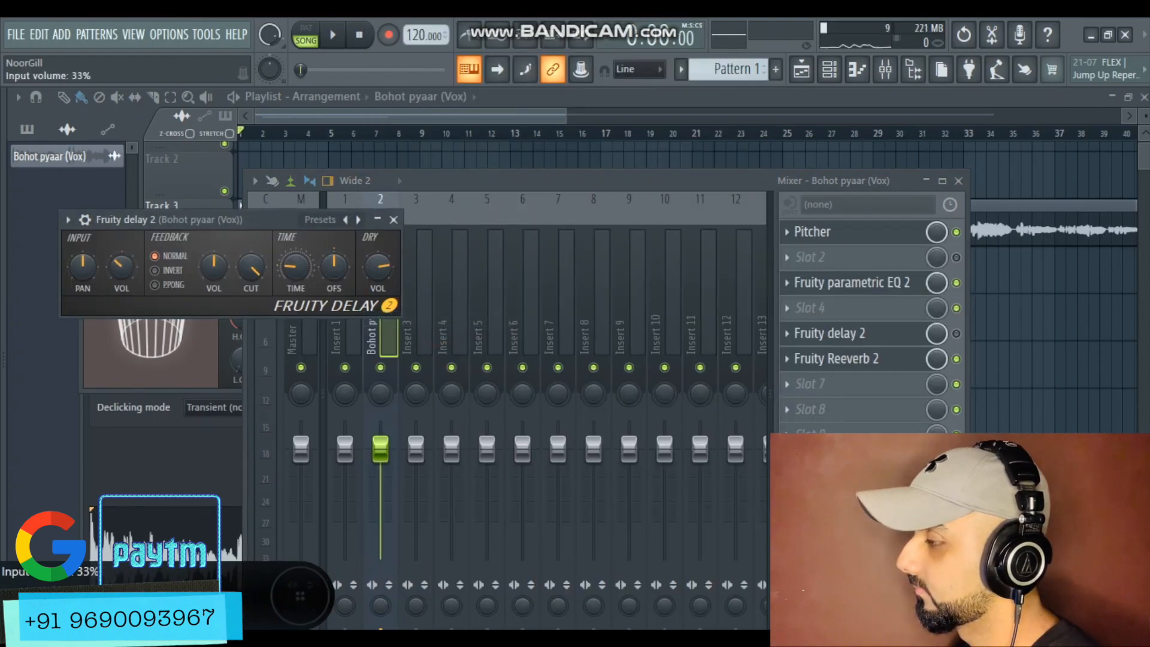
pyautogui.moveTo(295, 266); pyautogui.dragTo(296, 259)
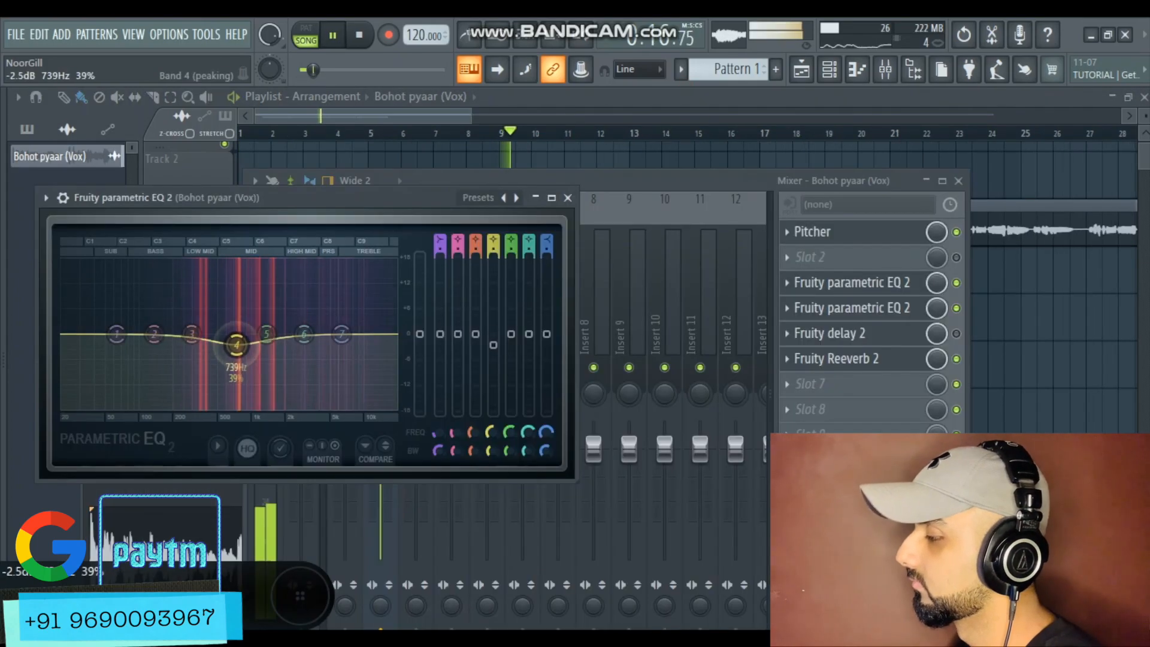
# Tweak the mid and high bands of the vocal's Fruity Parametric EQ 2 while the song plays
pyautogui.moveTo(236, 345); pyautogui.dragTo(244, 353)
pyautogui.moveTo(340, 335); pyautogui.dragTo(343, 325)
pyautogui.moveTo(244, 353); pyautogui.dragTo(236, 346)
pyautogui.click(208, 170)
pyautogui.press('space')
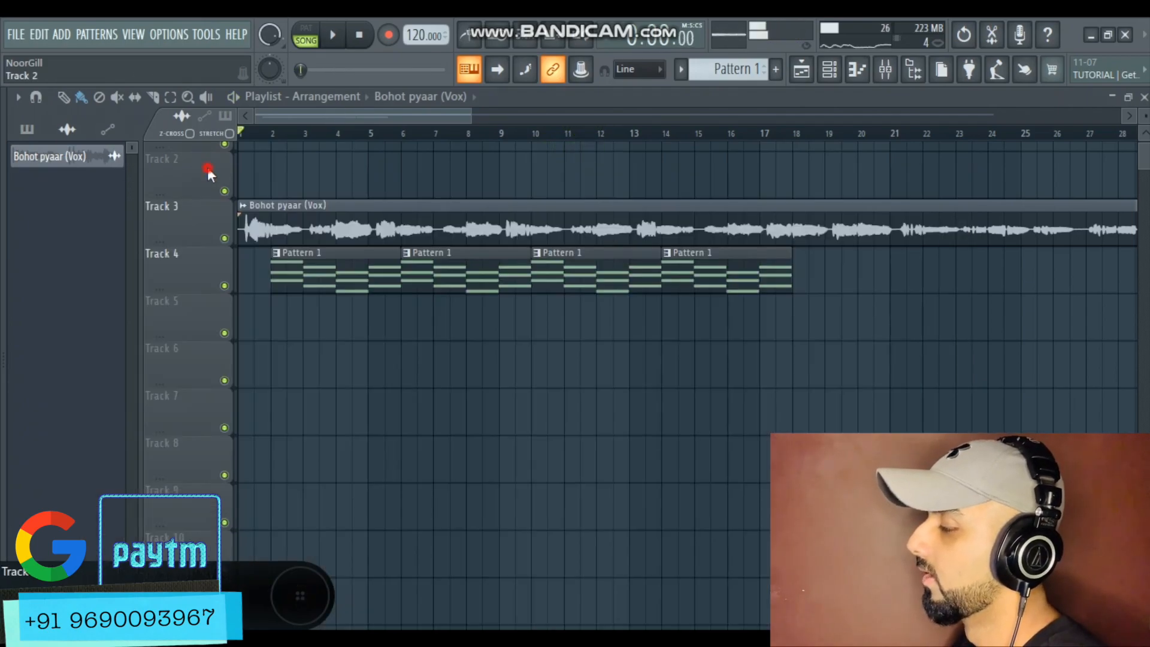
# Review the Pitcher key and scale settings beside the piano roll chords
pyautogui.scroll(-5, 591, 279)
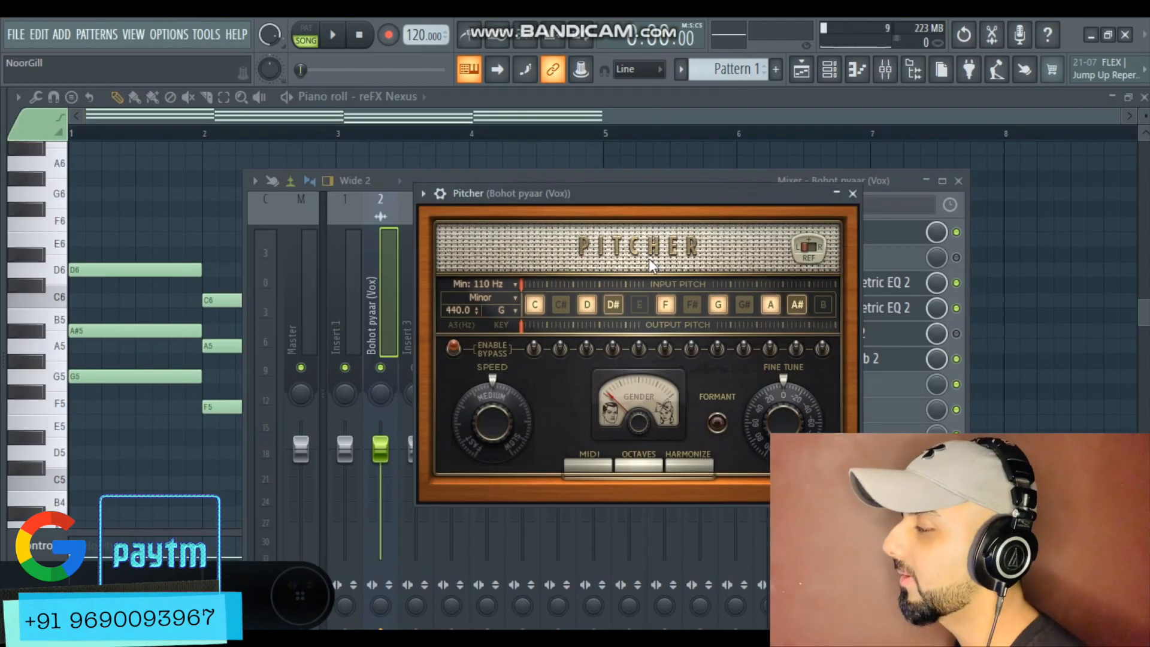
pyautogui.moveTo(644, 192); pyautogui.dragTo(691, 185)
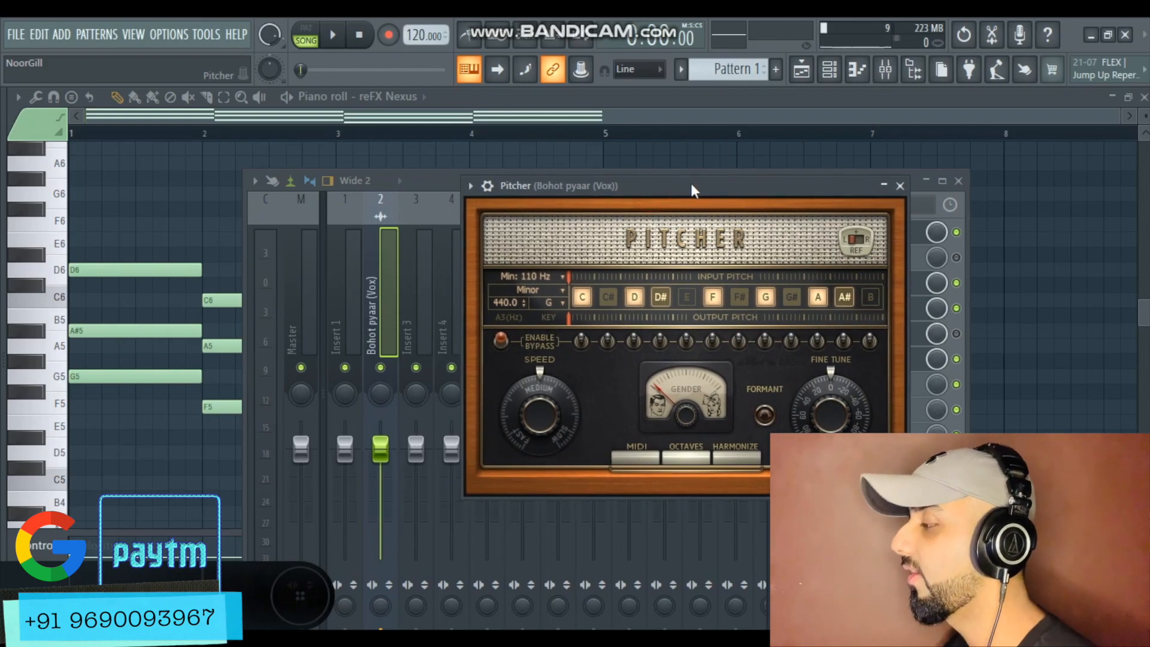
pyautogui.click(553, 302)
pyautogui.click(594, 326)
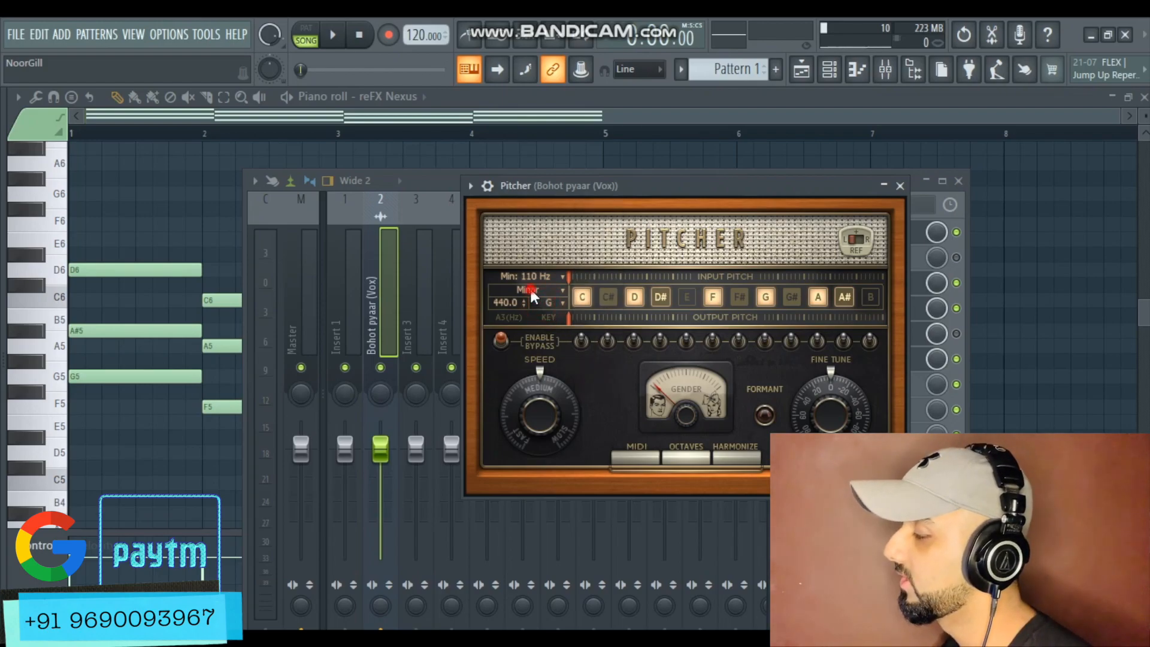
pyautogui.click(529, 288)
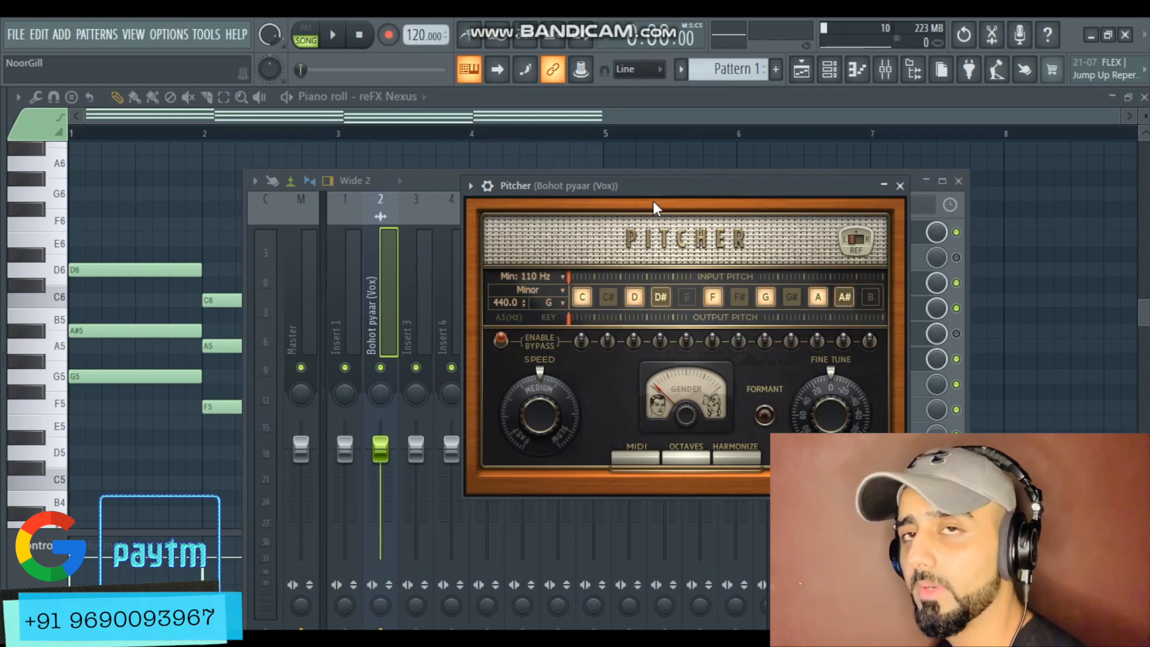
pyautogui.click(958, 181)
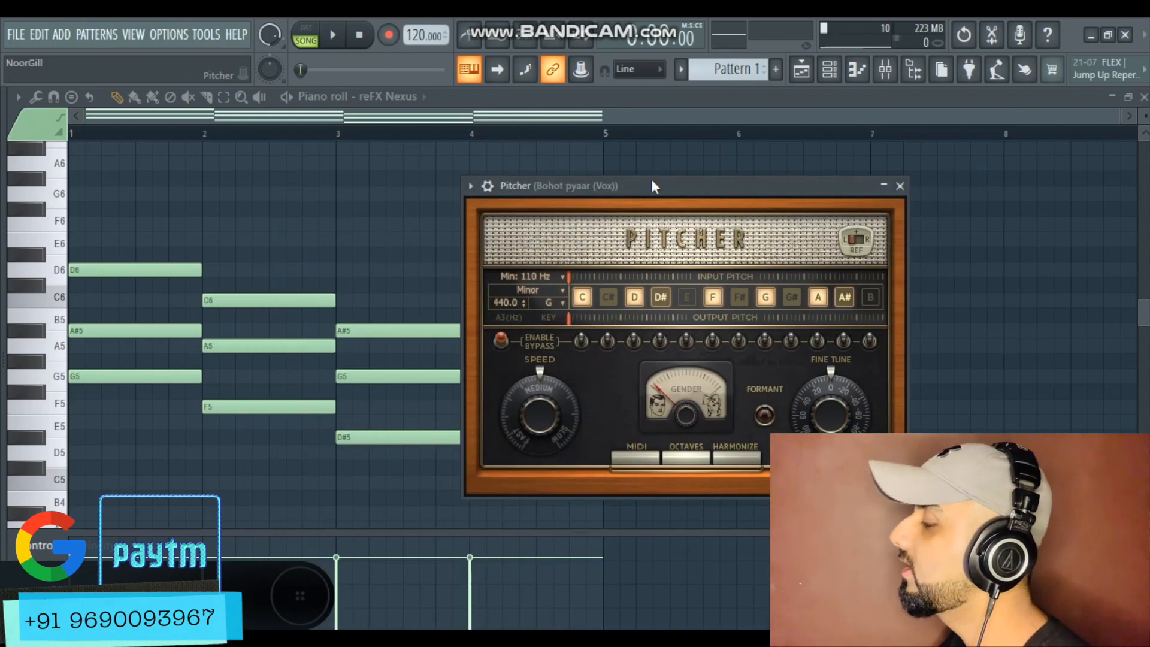
pyautogui.moveTo(652, 180); pyautogui.dragTo(824, 228)
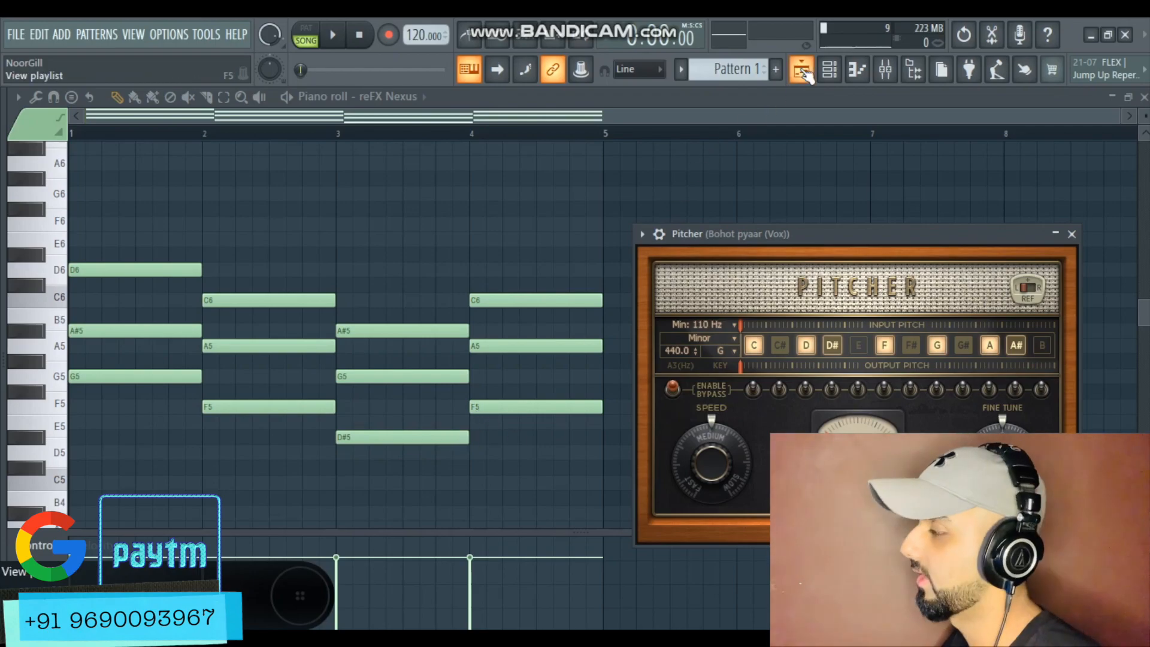
# Delete the bar-2 F major chord and move the D#5-G5-A#5 and F5-A5-C6 chords back to bars 2 and 3
pyautogui.rightClick(277, 257)
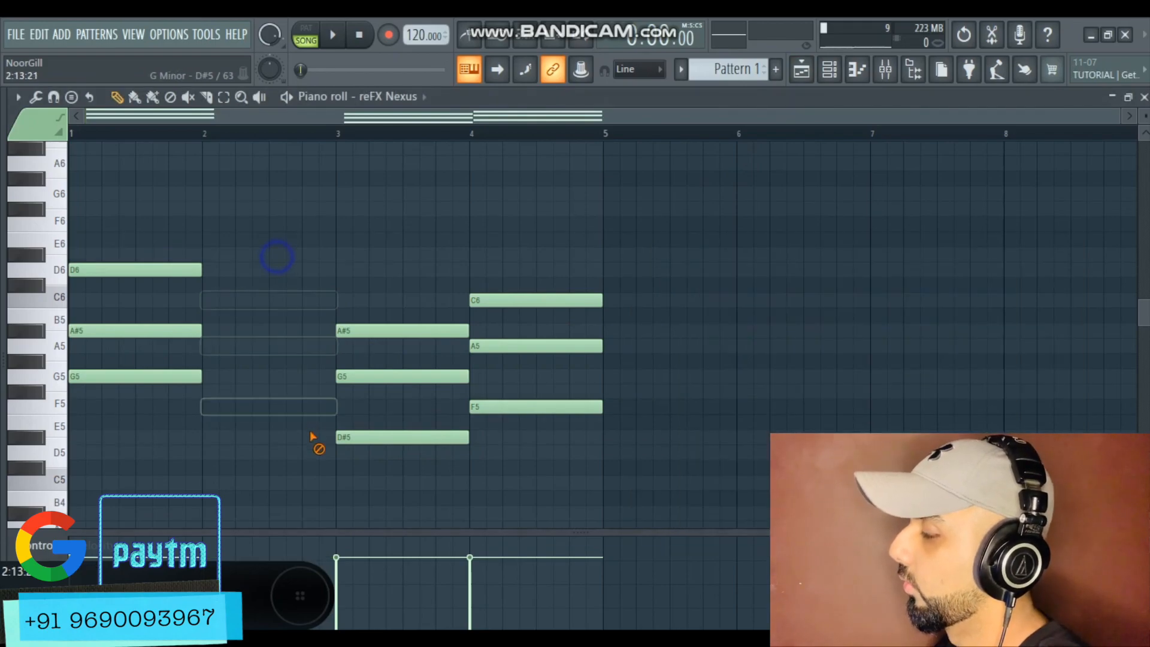
pyautogui.moveTo(397, 279); pyautogui.dragTo(383, 427)
pyautogui.moveTo(557, 261); pyautogui.dragTo(432, 437)
pyautogui.moveTo(422, 432); pyautogui.dragTo(309, 423)
pyautogui.click(302, 451)
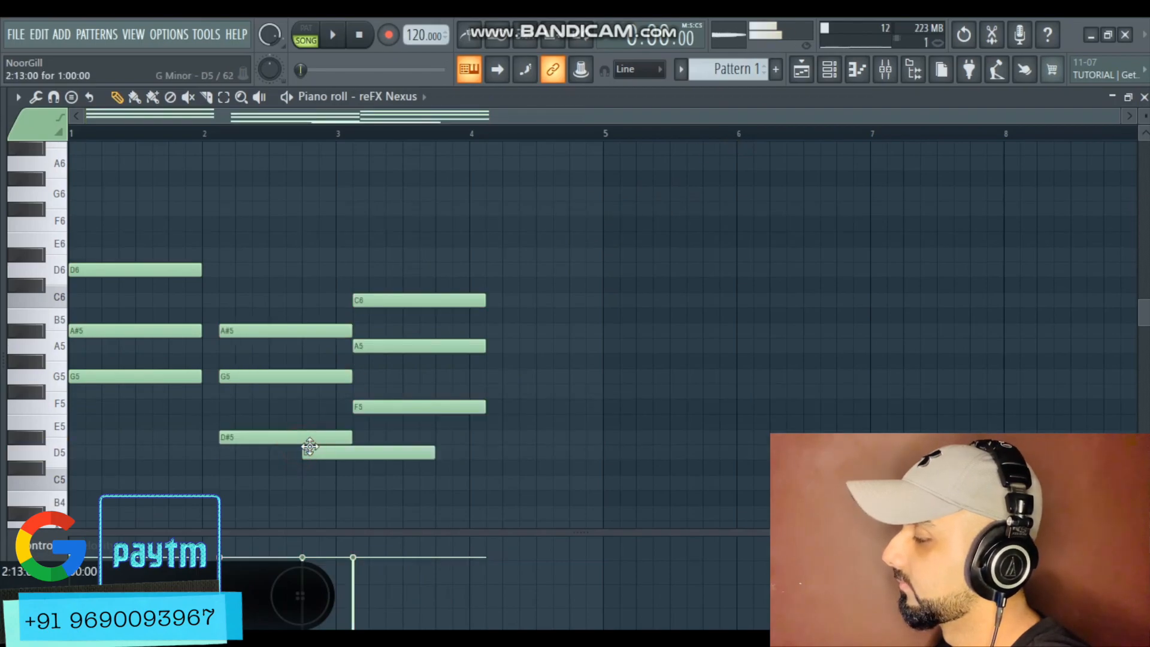
pyautogui.rightClick(328, 452)
pyautogui.hotkey('ctrl', 'z')
pyautogui.rightClick(329, 450)
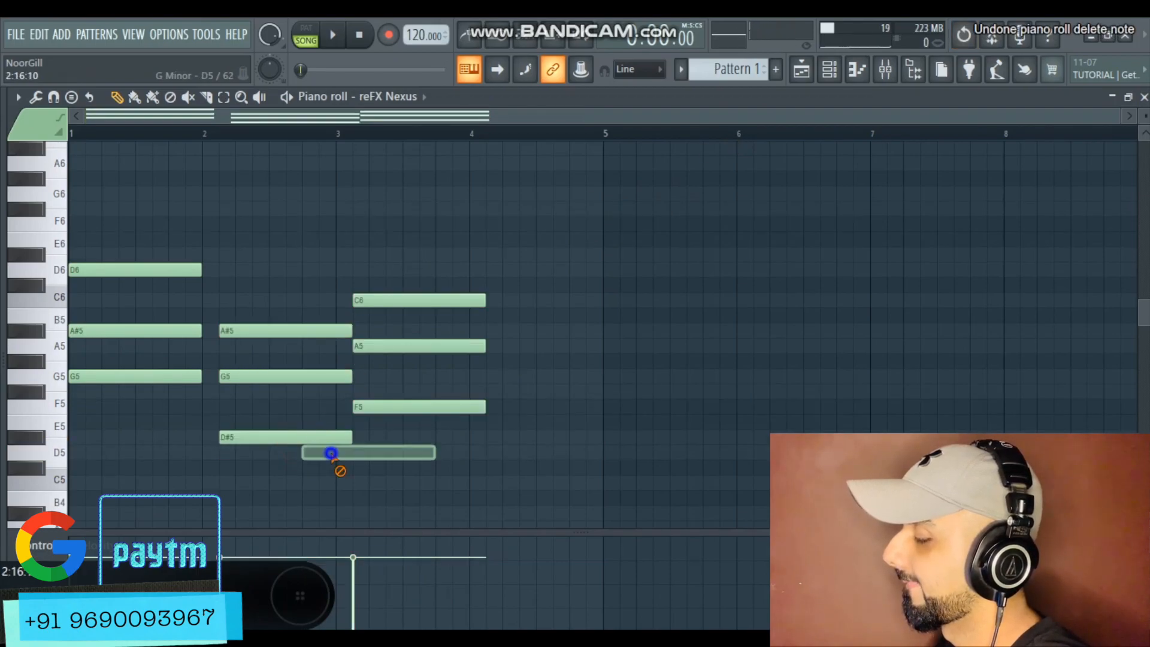
pyautogui.moveTo(446, 277); pyautogui.dragTo(277, 434)
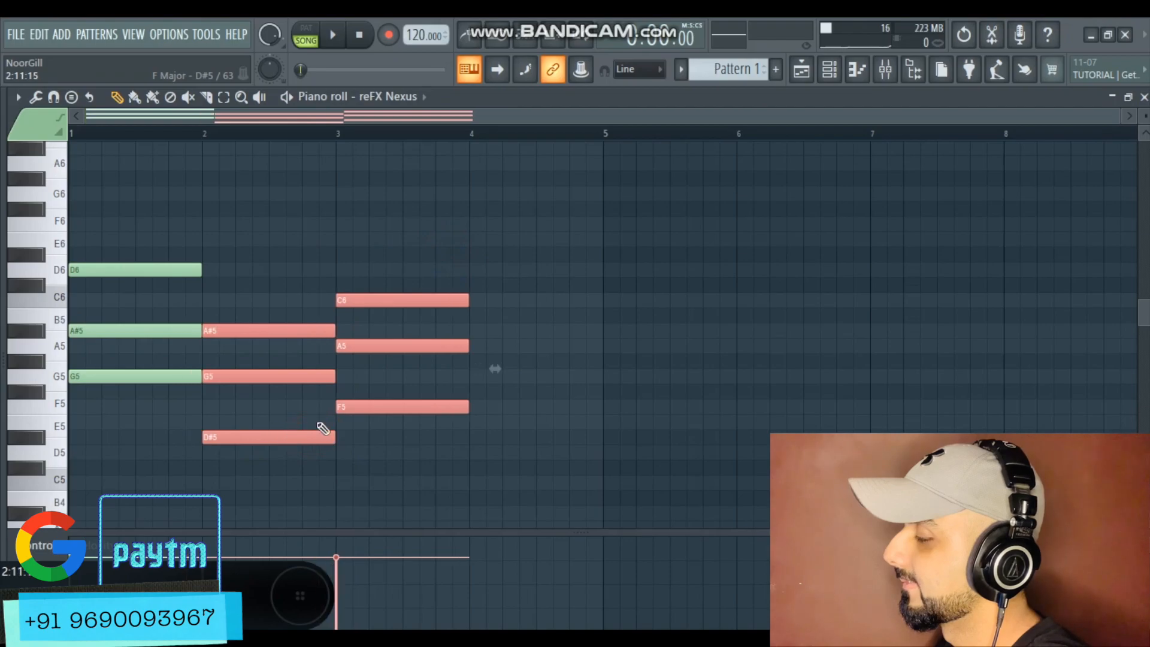
# Play the arrangement from the start to hear the piano chords against the vocal
pyautogui.click(801, 70)
pyautogui.click(254, 131)
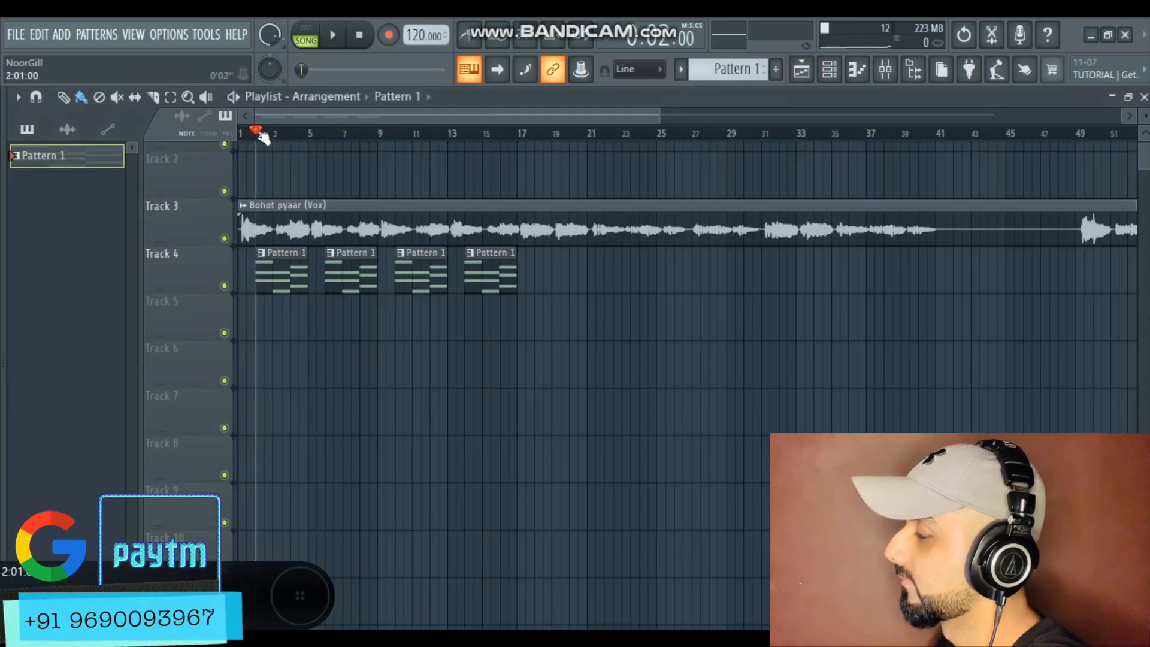
pyautogui.scroll(3, 198, 285)
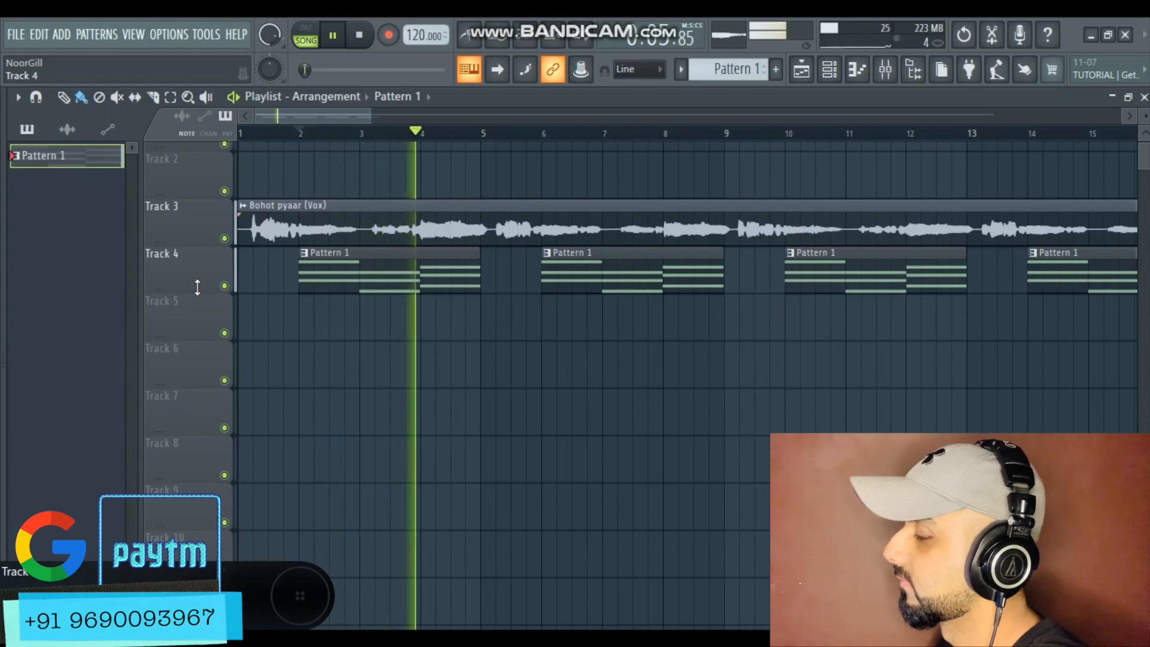
pyautogui.press('space')
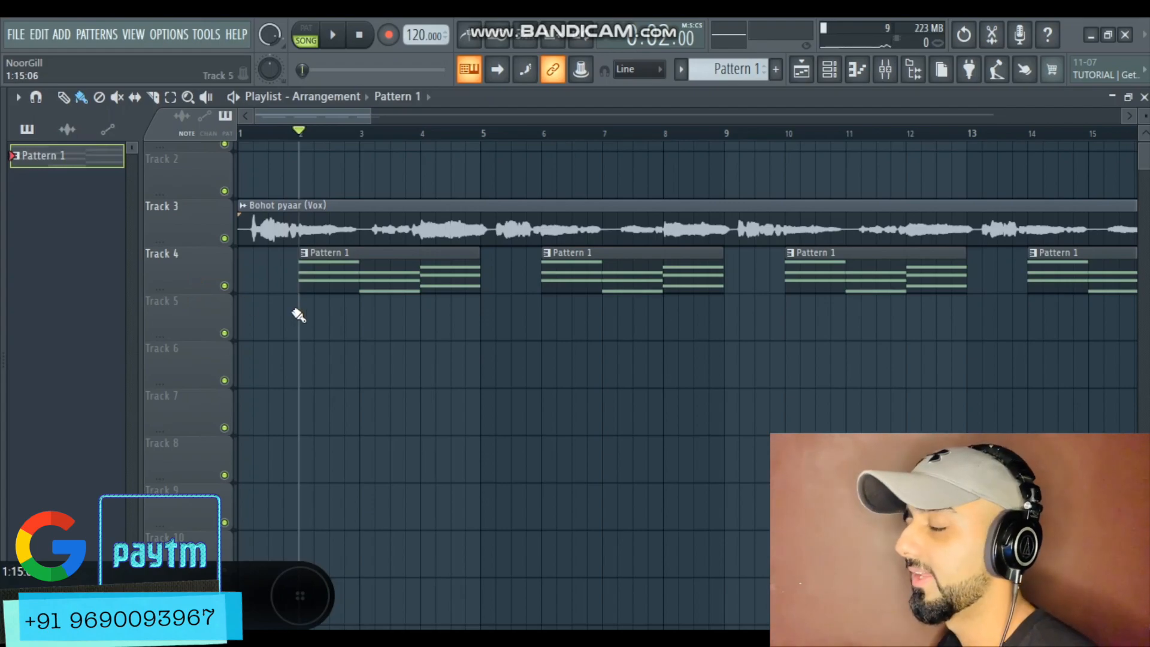
# Undo the recent piano roll chord edits in Pattern 1
pyautogui.hotkey('ctrl', 'z')
pyautogui.hotkey('ctrl', 'z')
pyautogui.hotkey('ctrl', 'z')
pyautogui.hotkey('ctrl', 'z')
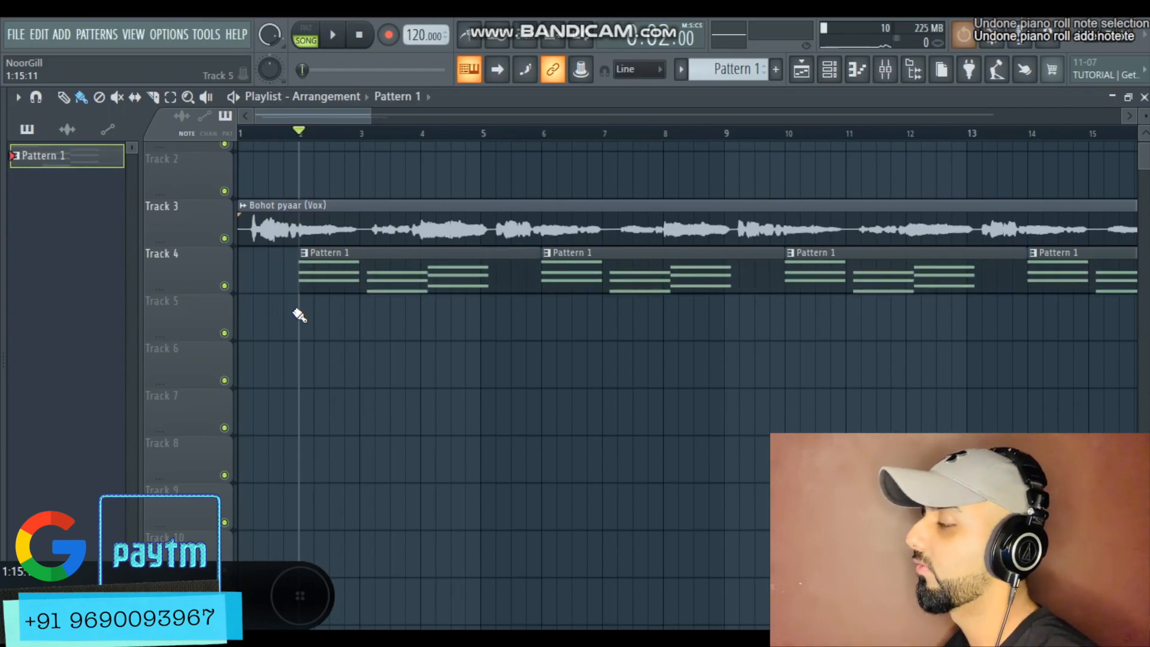
pyautogui.hotkey('ctrl', 'z')
pyautogui.hotkey('ctrl', 'z')
pyautogui.hotkey('ctrl', 'z')
pyautogui.hotkey('ctrl', 'z')
pyautogui.hotkey('ctrl', 'z')
pyautogui.hotkey('ctrl', 'z')
pyautogui.hotkey('ctrl', 'z')
pyautogui.hotkey('ctrl', 'z')
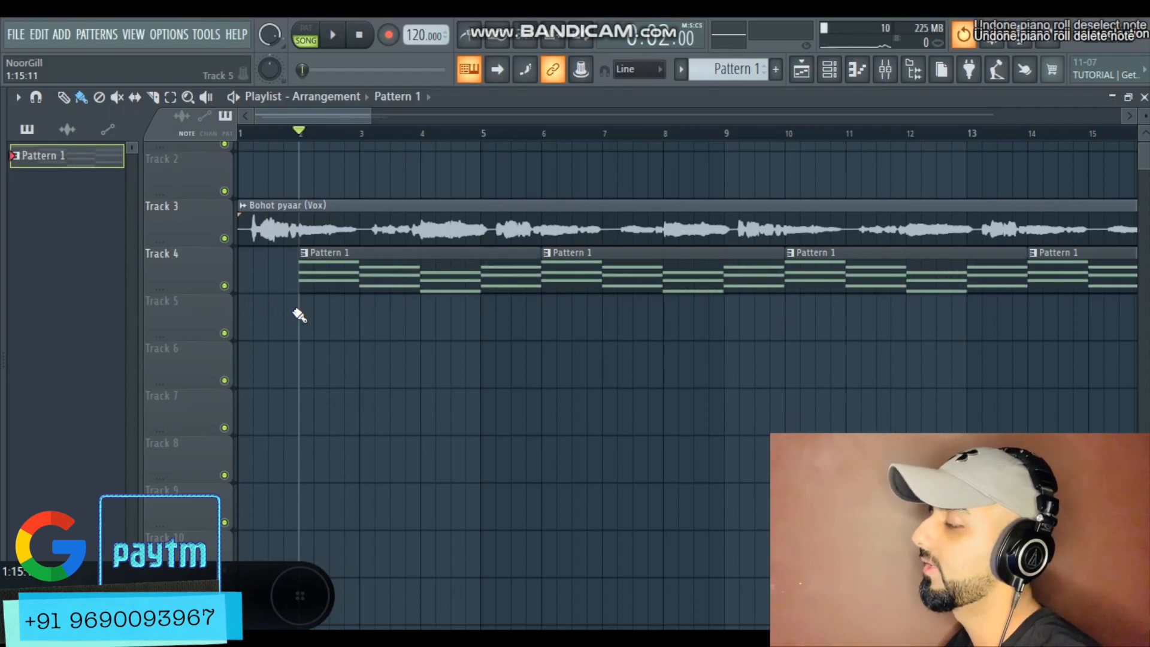
# Review the Pattern 1 chords in the piano roll and the Pitcher key settings on the vocal insert
pyautogui.doubleClick(432, 269)
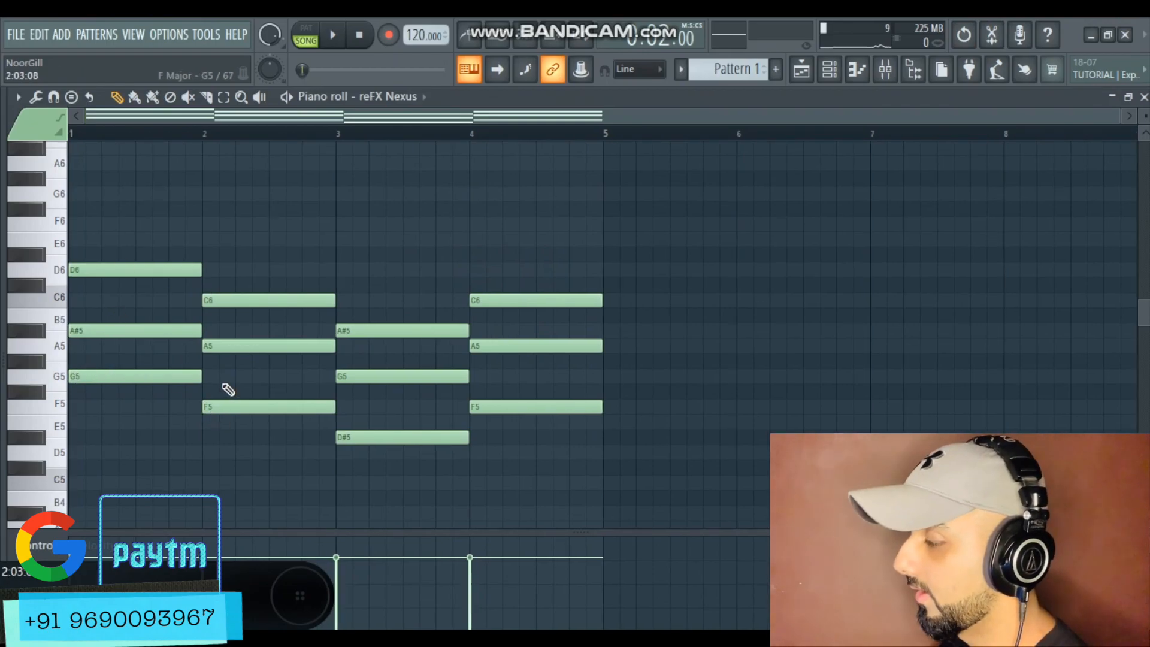
pyautogui.scroll(-1, 380, 431)
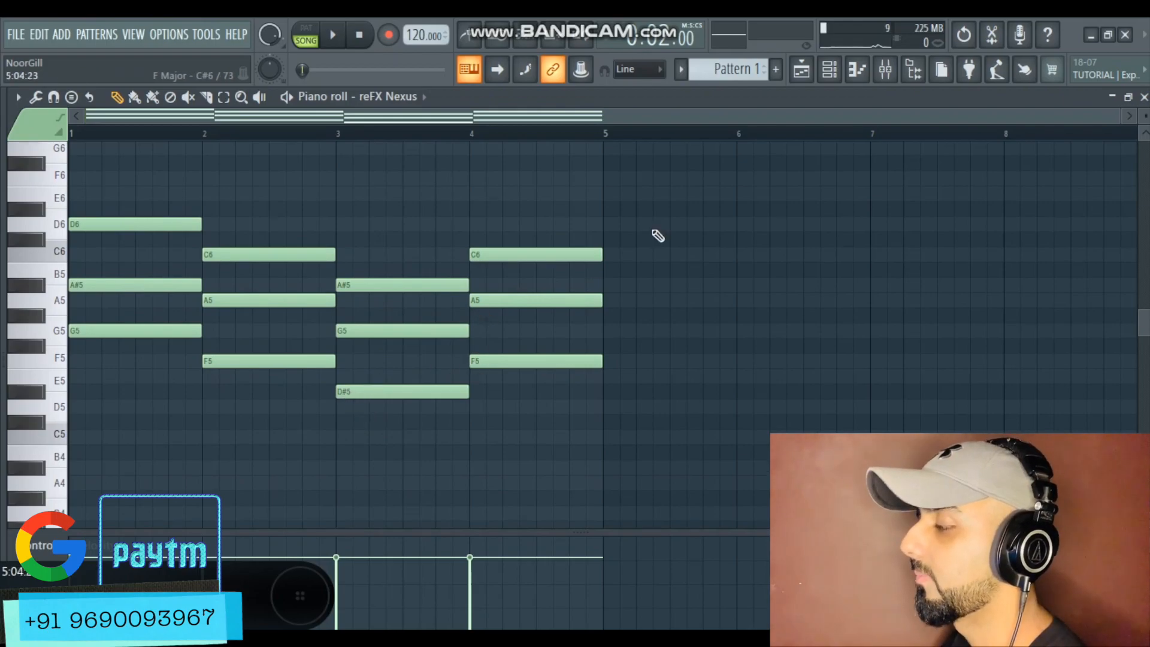
pyautogui.click(801, 69)
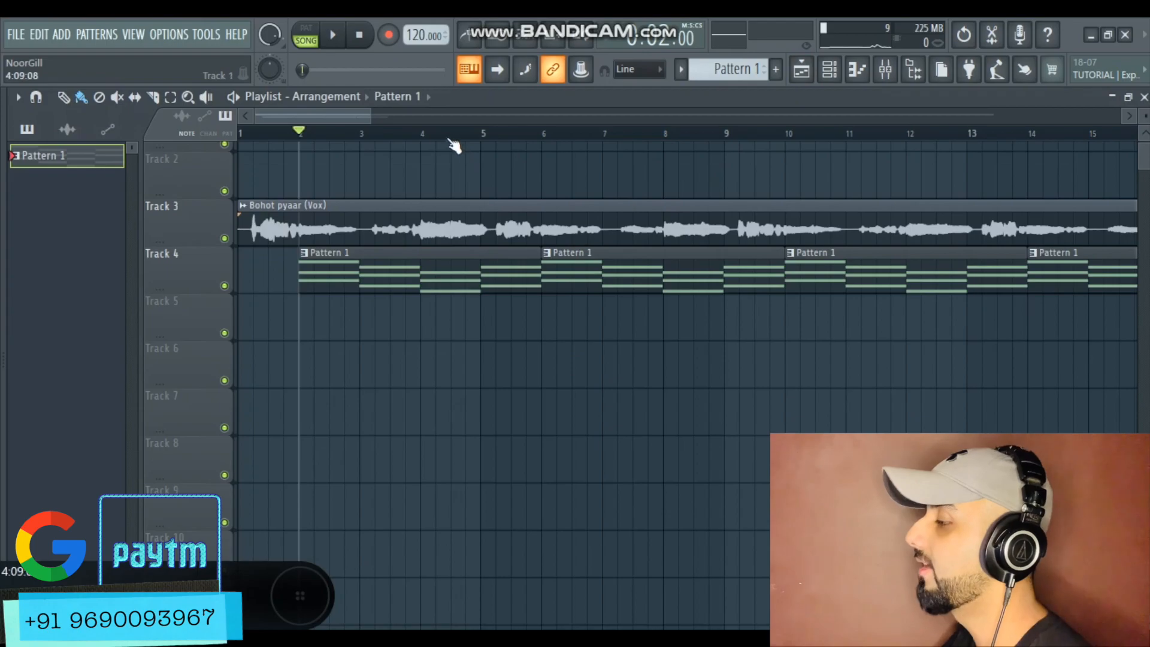
pyautogui.scroll(-4, 450, 142)
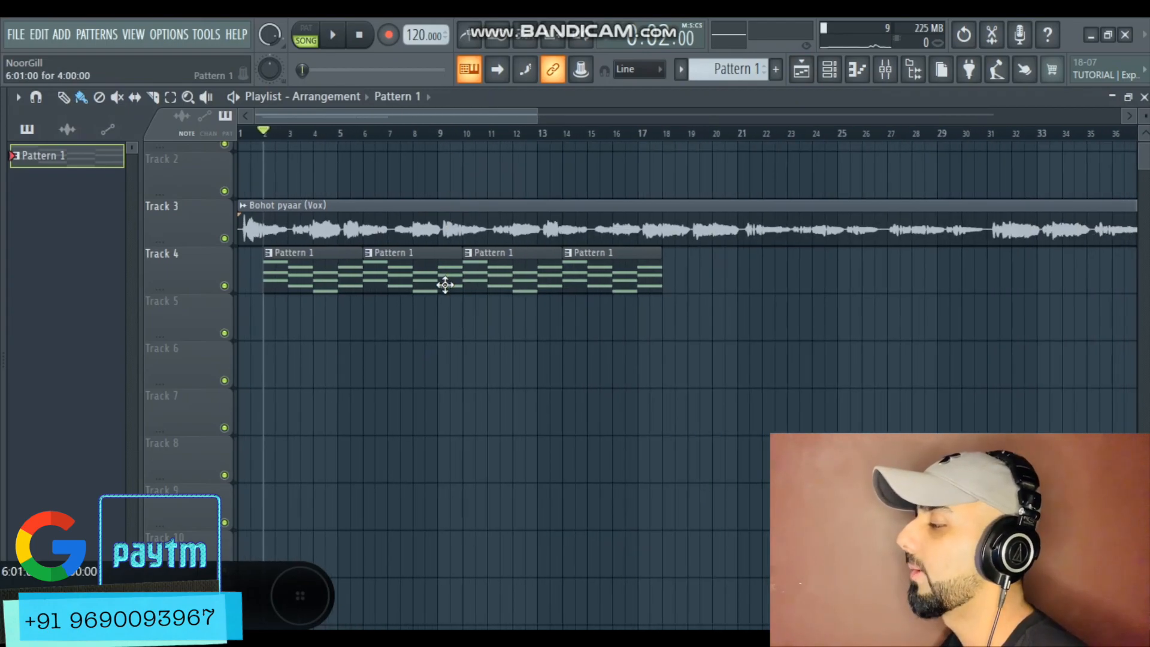
pyautogui.doubleClick(434, 277)
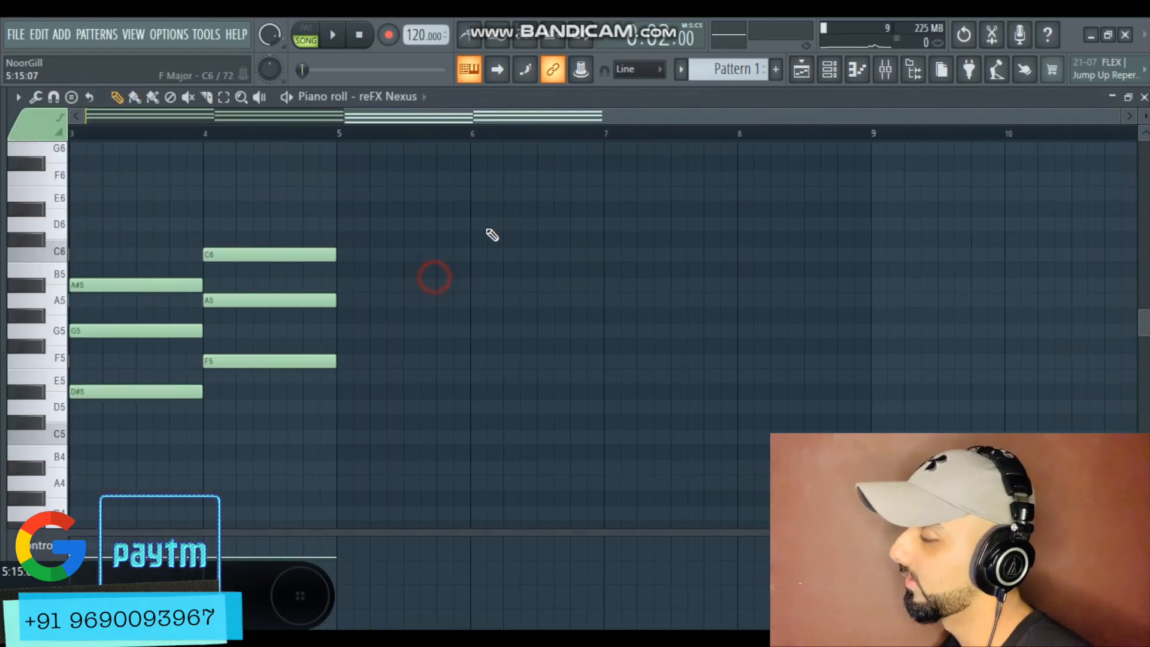
pyautogui.press('F9')
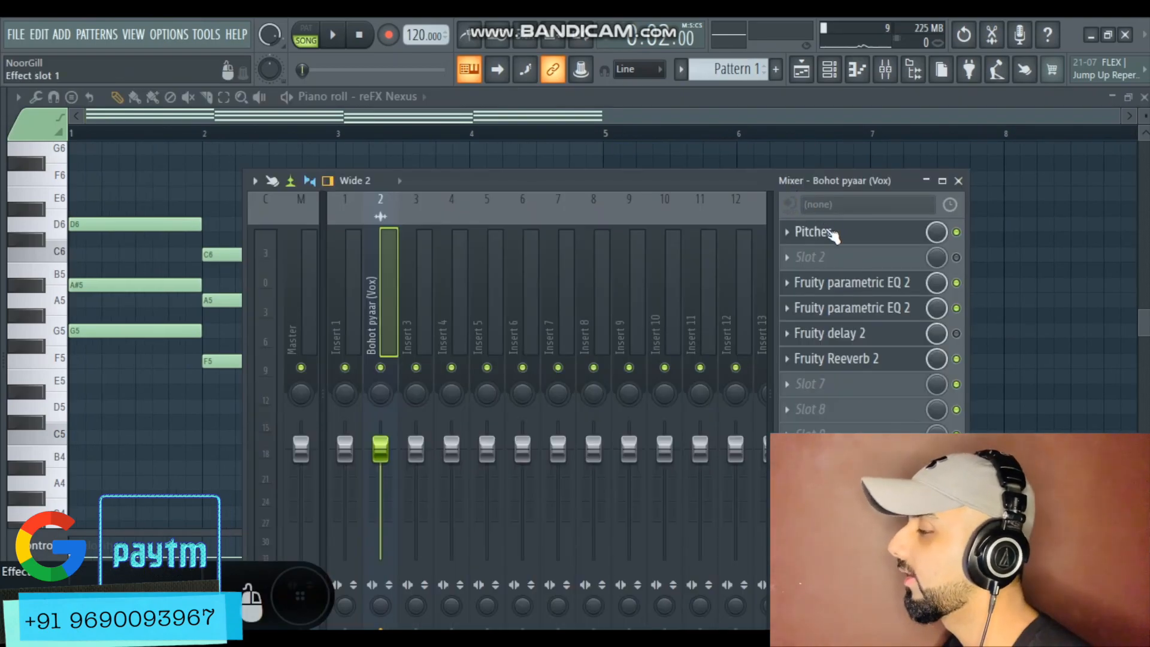
pyautogui.click(814, 232)
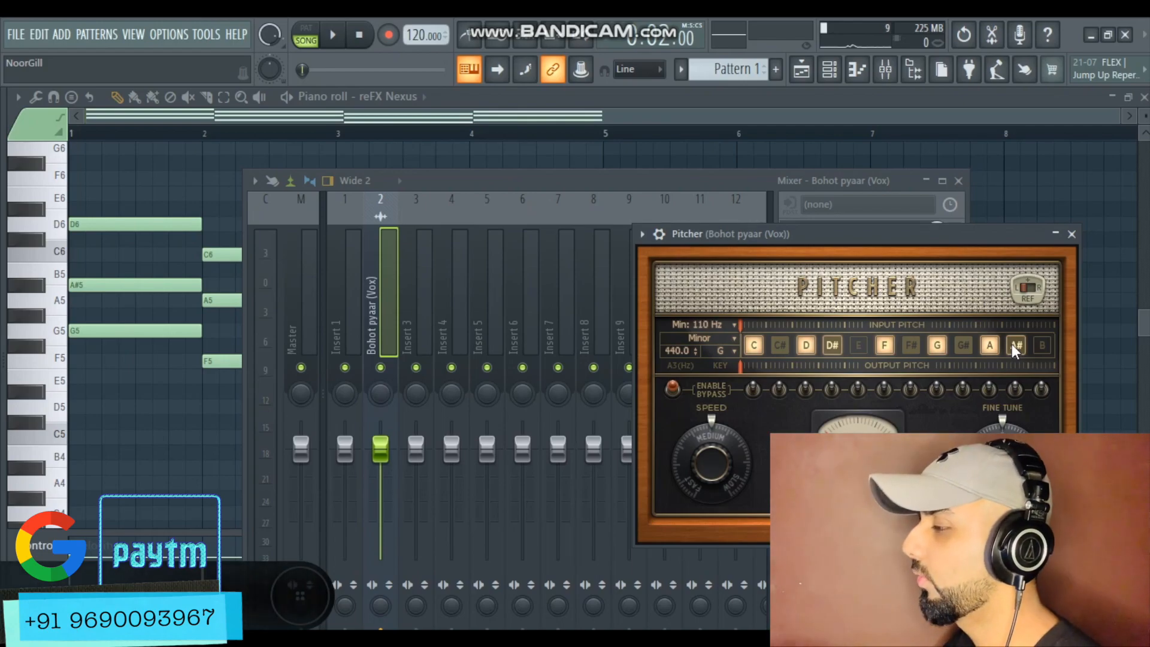
pyautogui.click(958, 180)
pyautogui.click(828, 69)
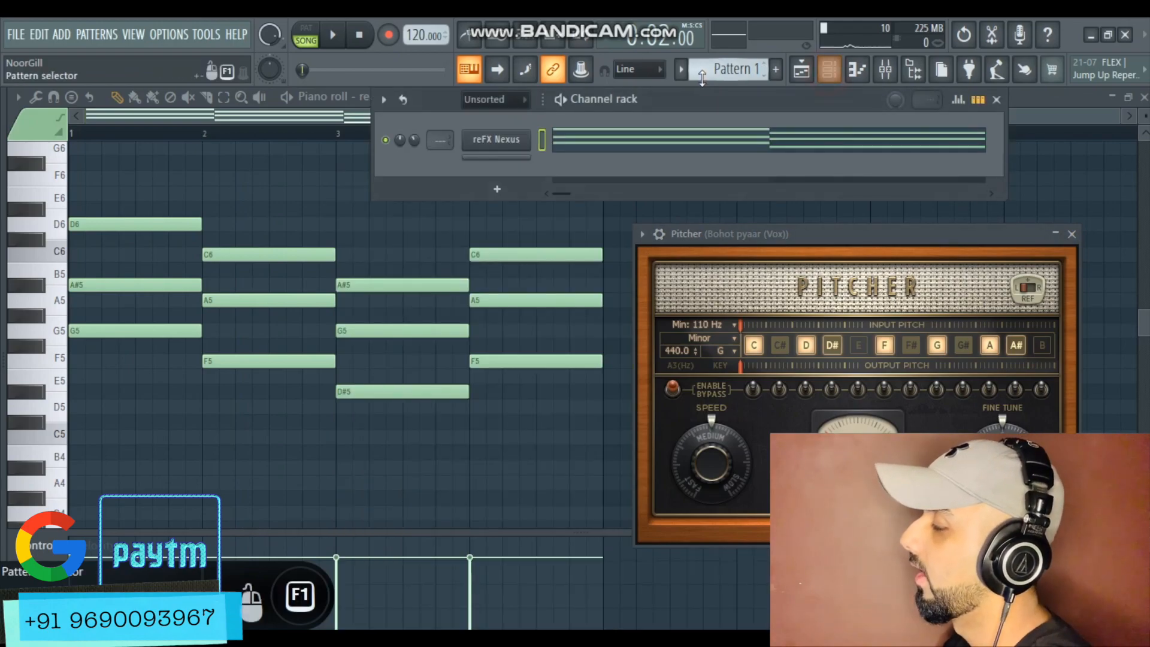
# Create Pattern 2 and open an empty piano roll for the reFX Nexus channel
pyautogui.scroll(-1, 707, 74)
pyautogui.rightClick(504, 133)
pyautogui.click(559, 145)
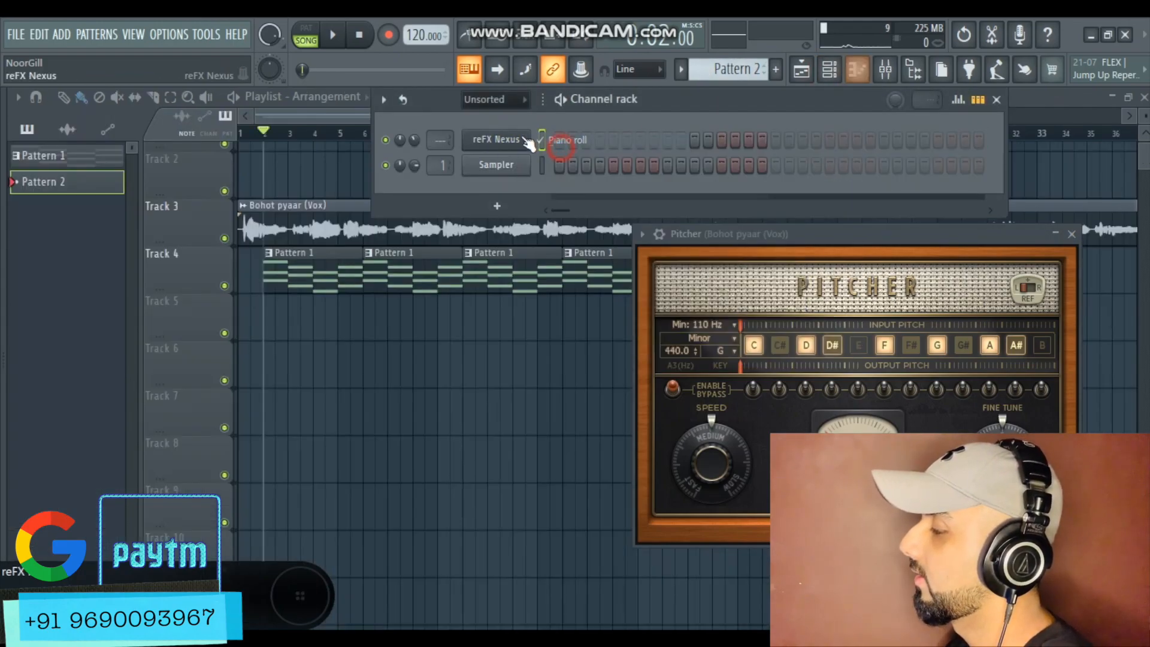
pyautogui.rightClick(523, 142)
pyautogui.click(558, 141)
pyautogui.keyDown('ctrl'); pyautogui.scroll(2, 659, 198); pyautogui.keyUp('ctrl')
pyautogui.scroll(-3, 177, 326)
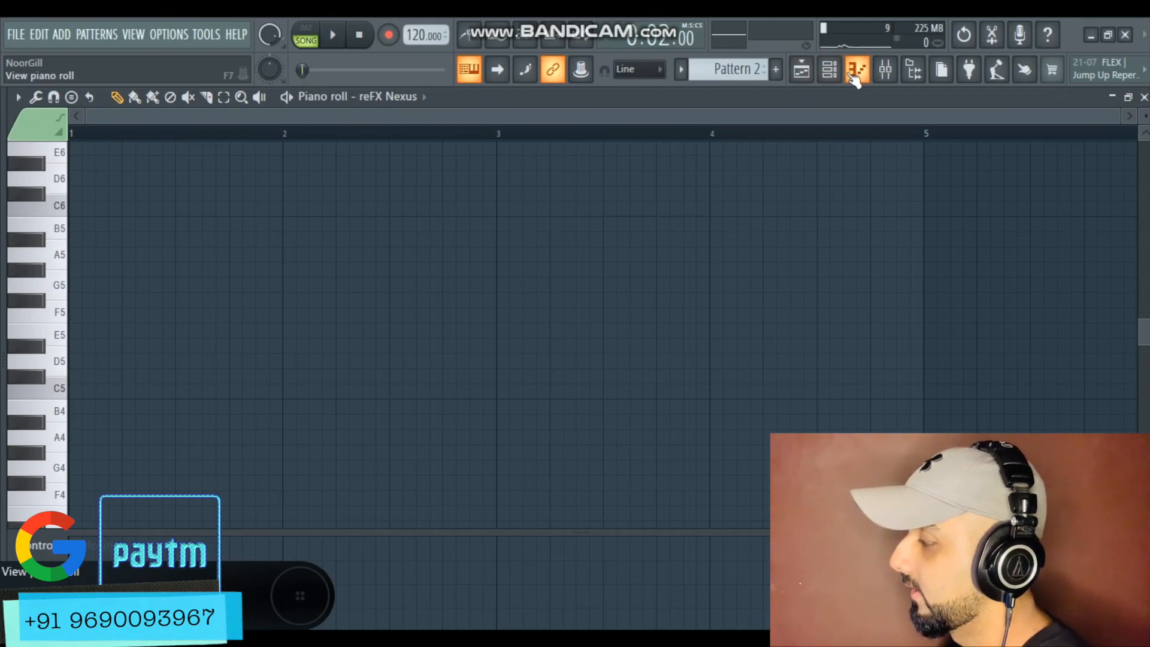
pyautogui.click(830, 69)
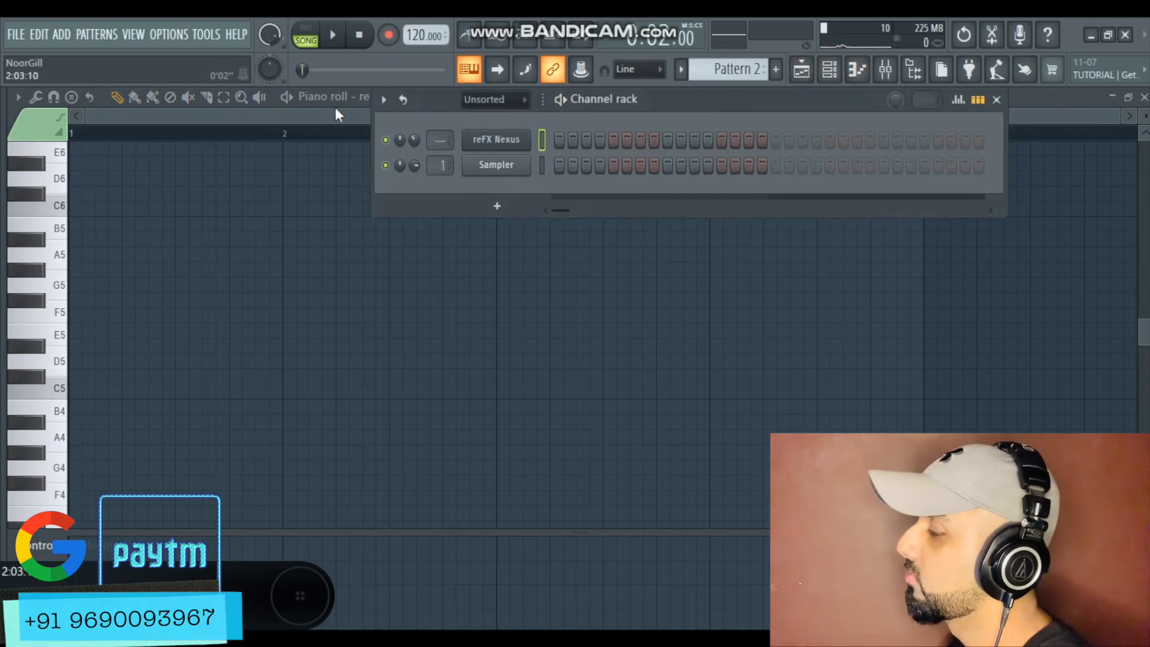
pyautogui.click(339, 109)
pyautogui.click(884, 70)
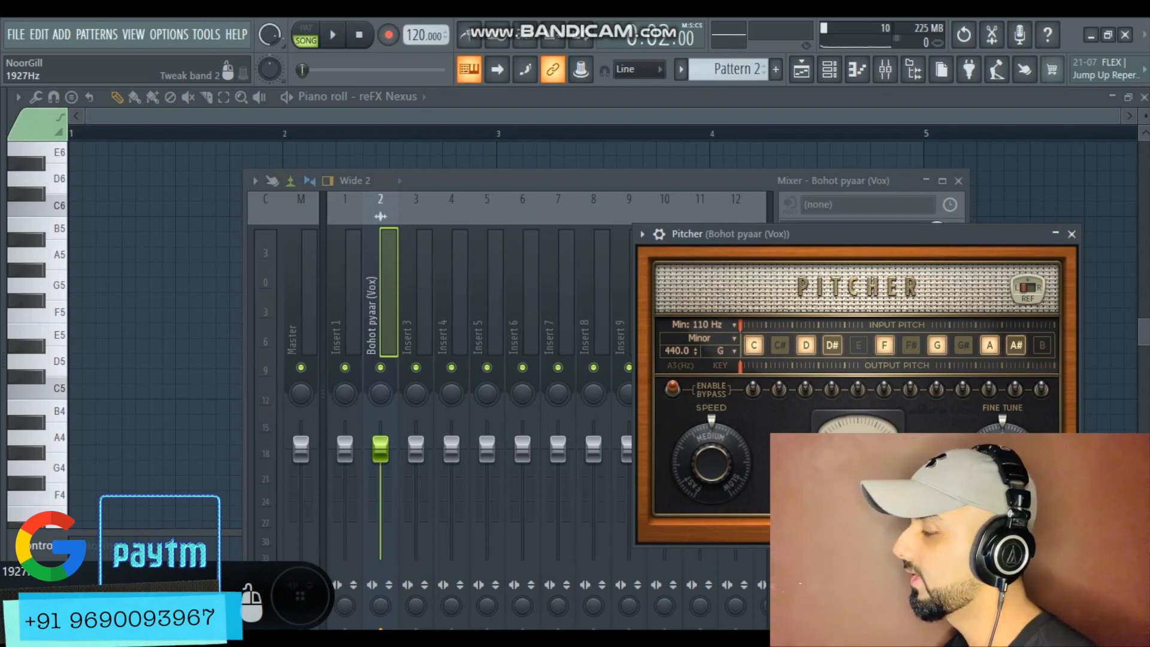
# Consult the major-chords and minor-chords chart images in the SCALES folder
pyautogui.hotkey('alt', 'Tab')
pyautogui.hotkey('alt', 'Tab')
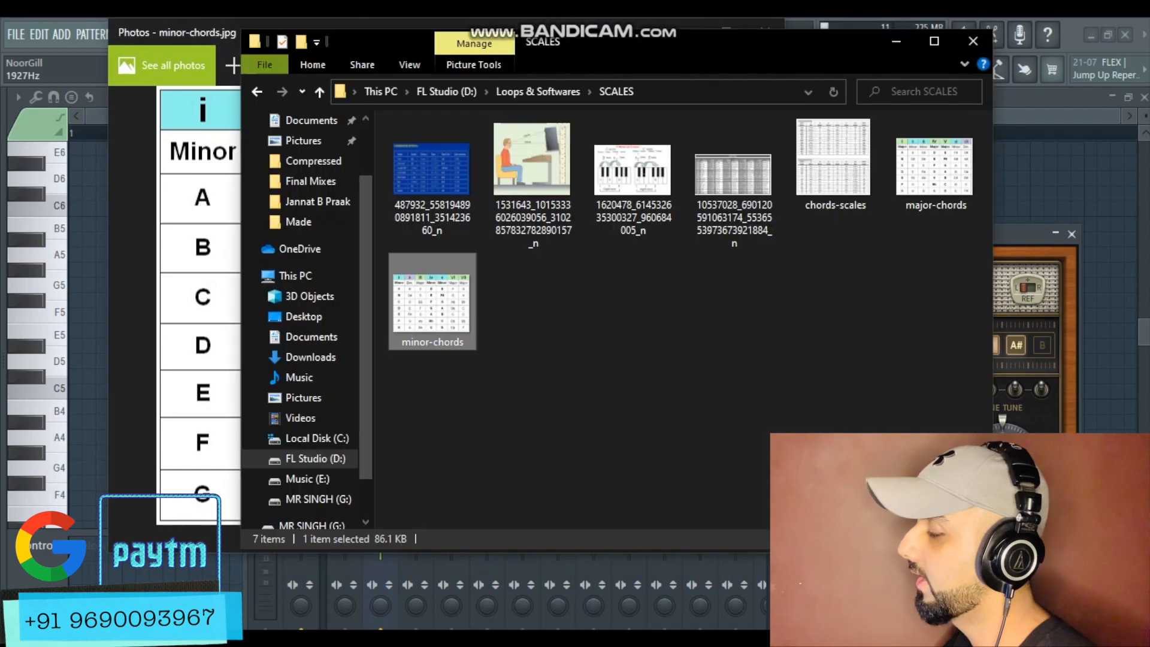
pyautogui.click(570, 359)
pyautogui.click(440, 311)
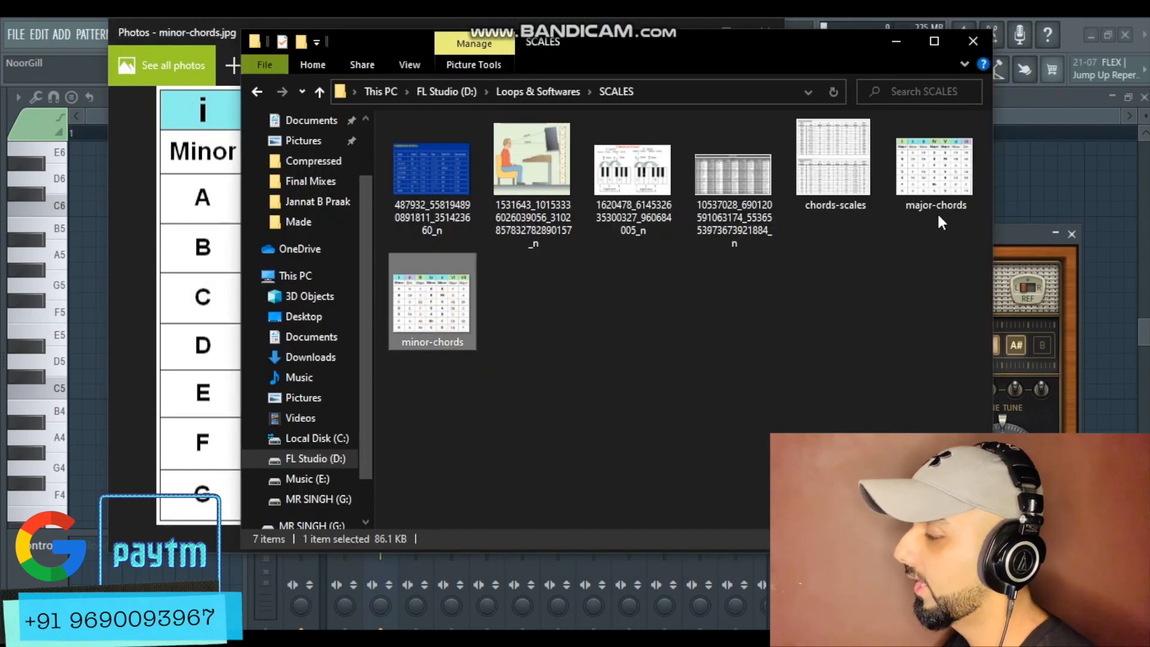
pyautogui.click(925, 189)
pyautogui.doubleClick(923, 185)
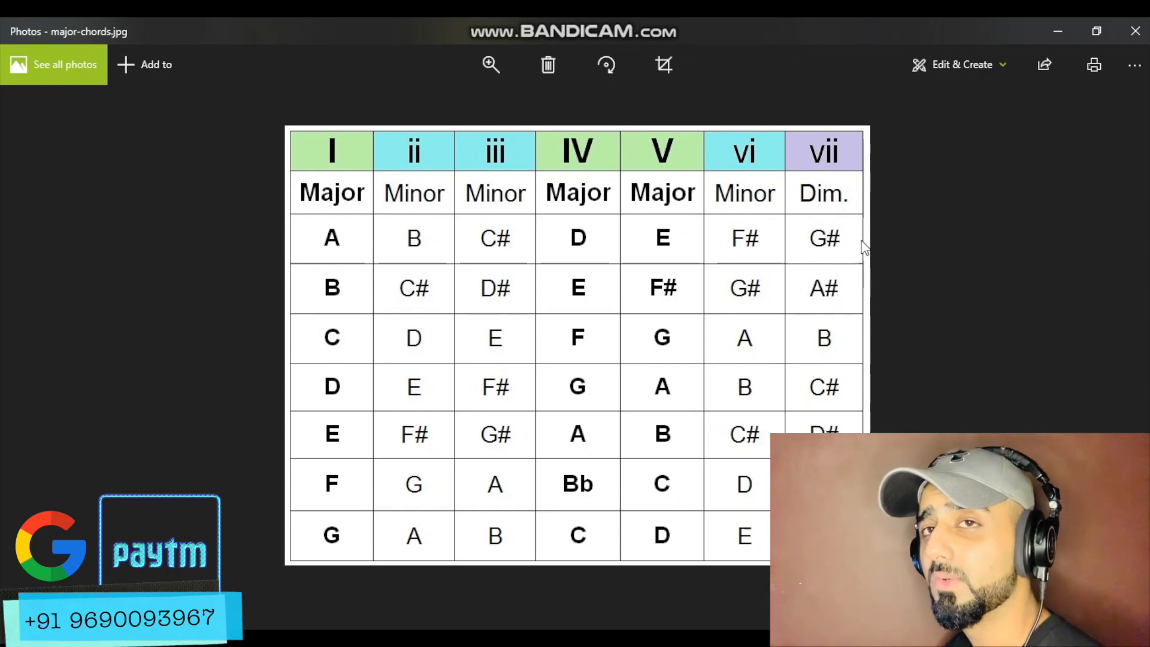
pyautogui.click(1134, 31)
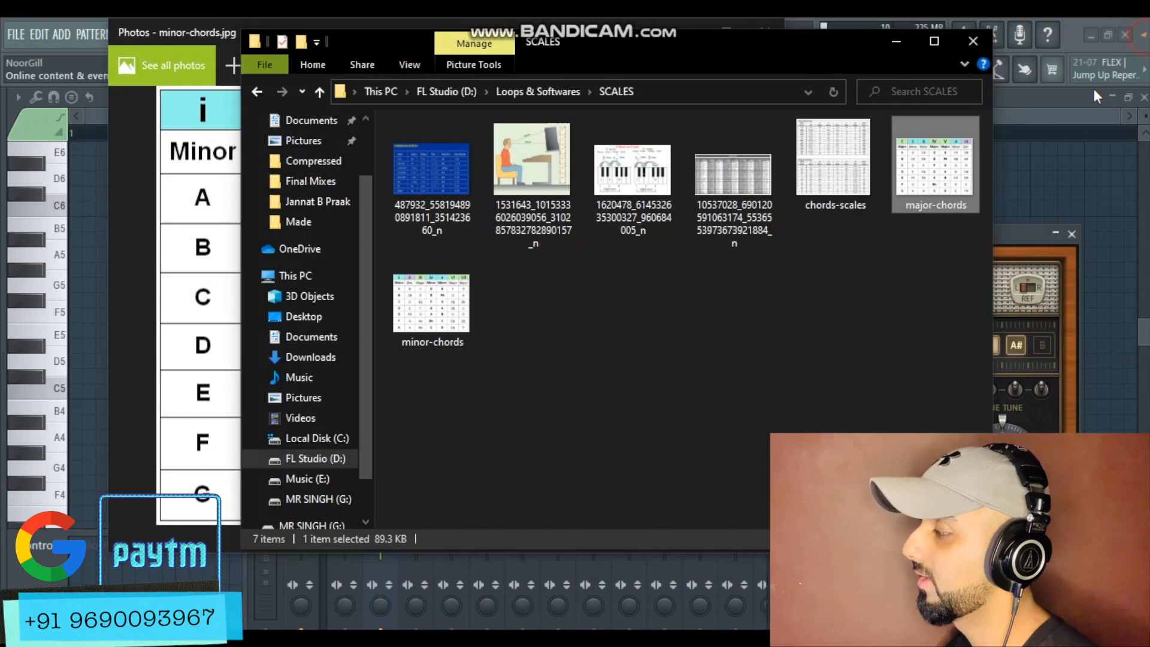
pyautogui.click(900, 37)
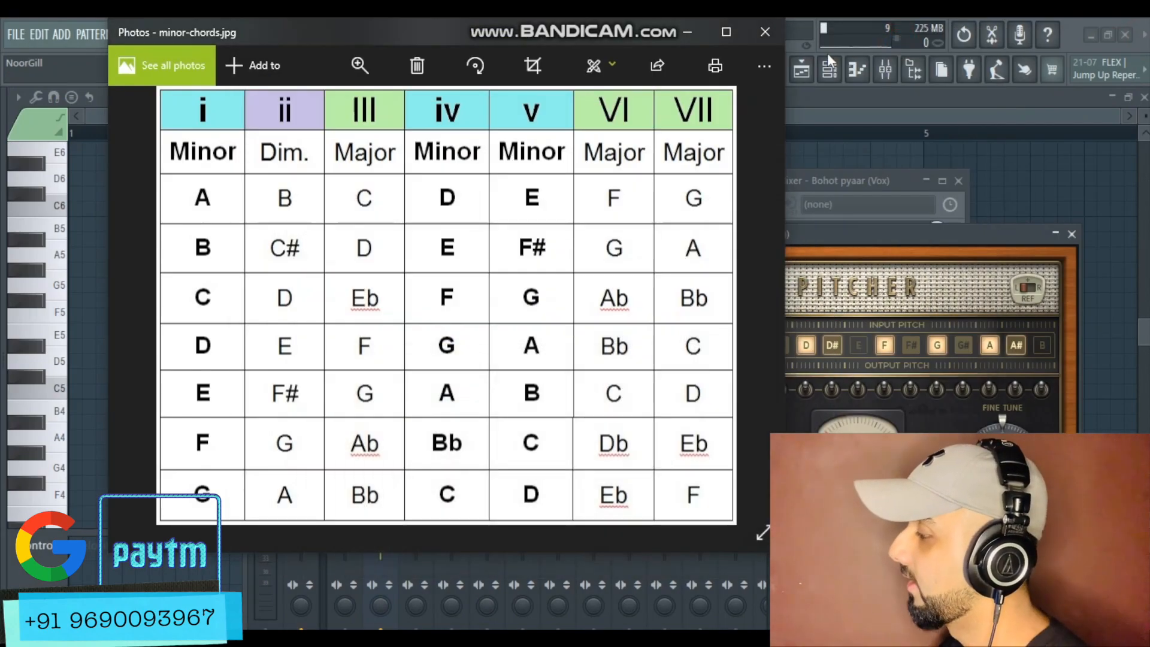
pyautogui.click(727, 29)
pyautogui.click(731, 98)
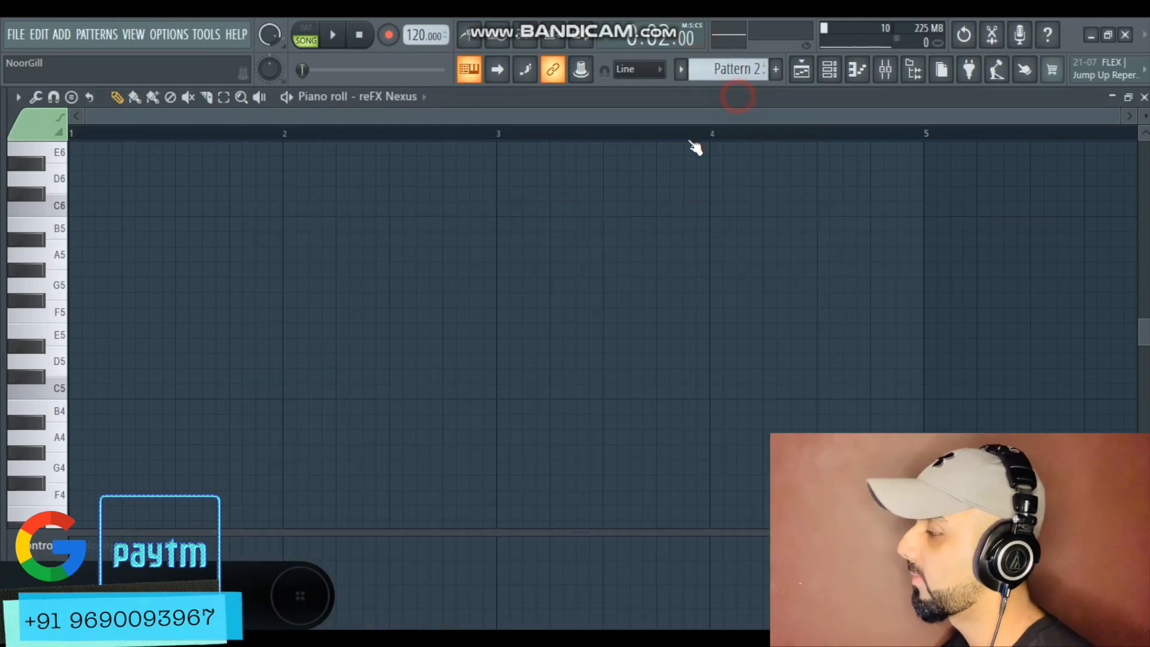
# Stamp a G minor chord at G5 across bar 1 using the Minor chord stamp
pyautogui.scroll(3, 618, 260)
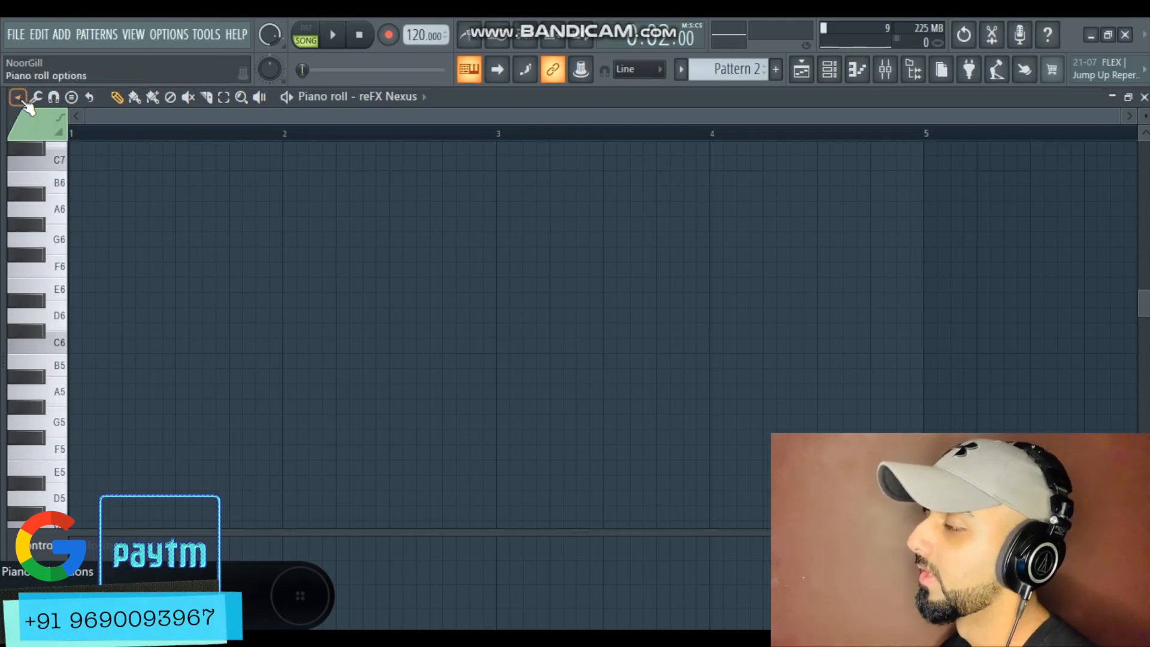
pyautogui.click(18, 97)
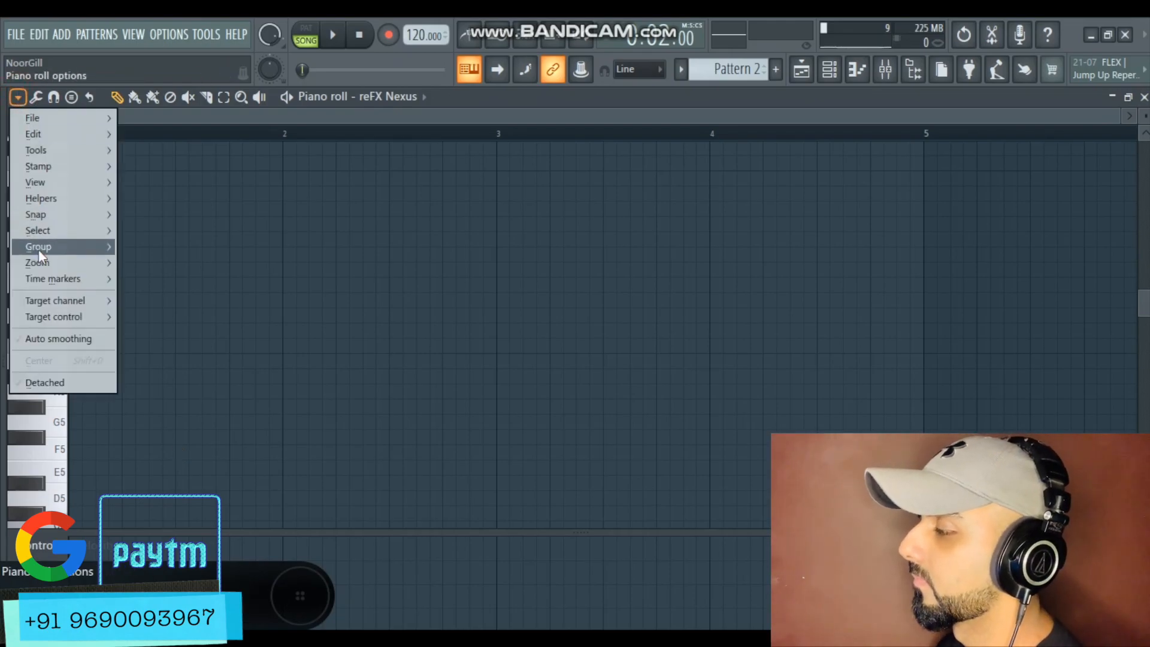
pyautogui.moveTo(70, 171)
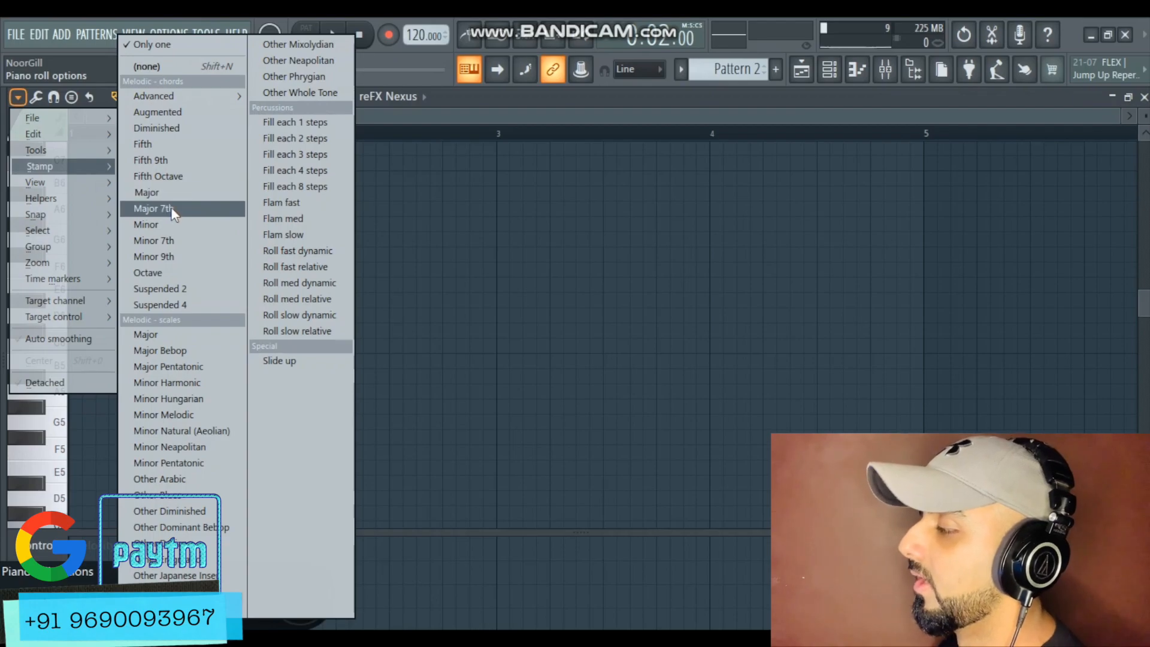
pyautogui.click(169, 224)
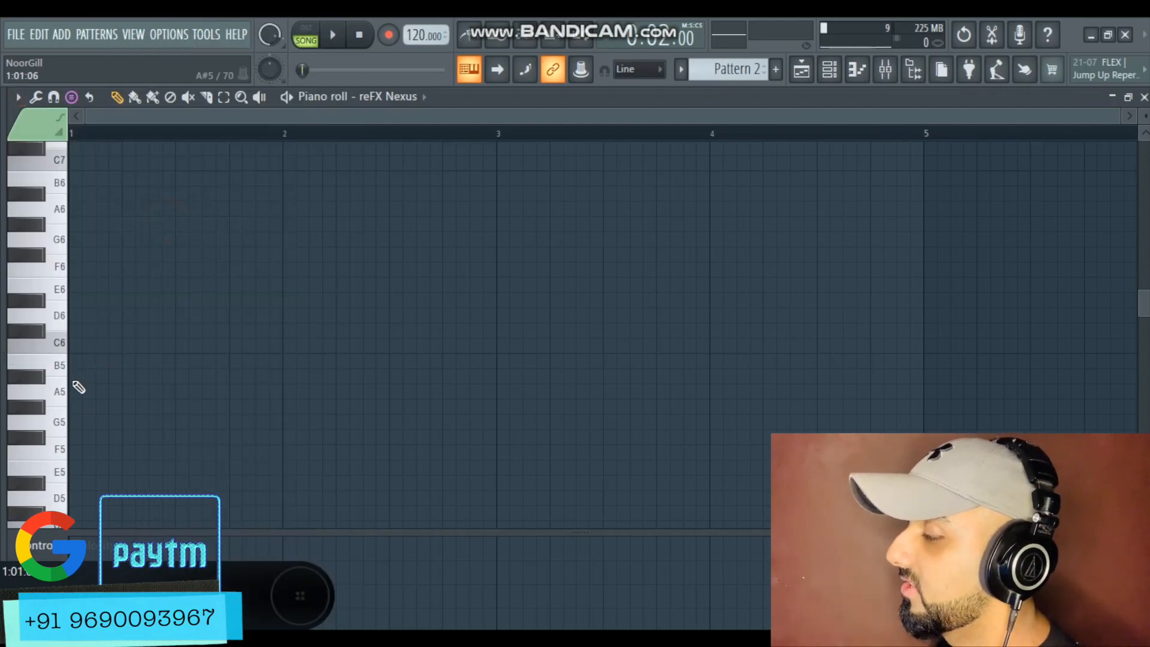
pyautogui.click(81, 427)
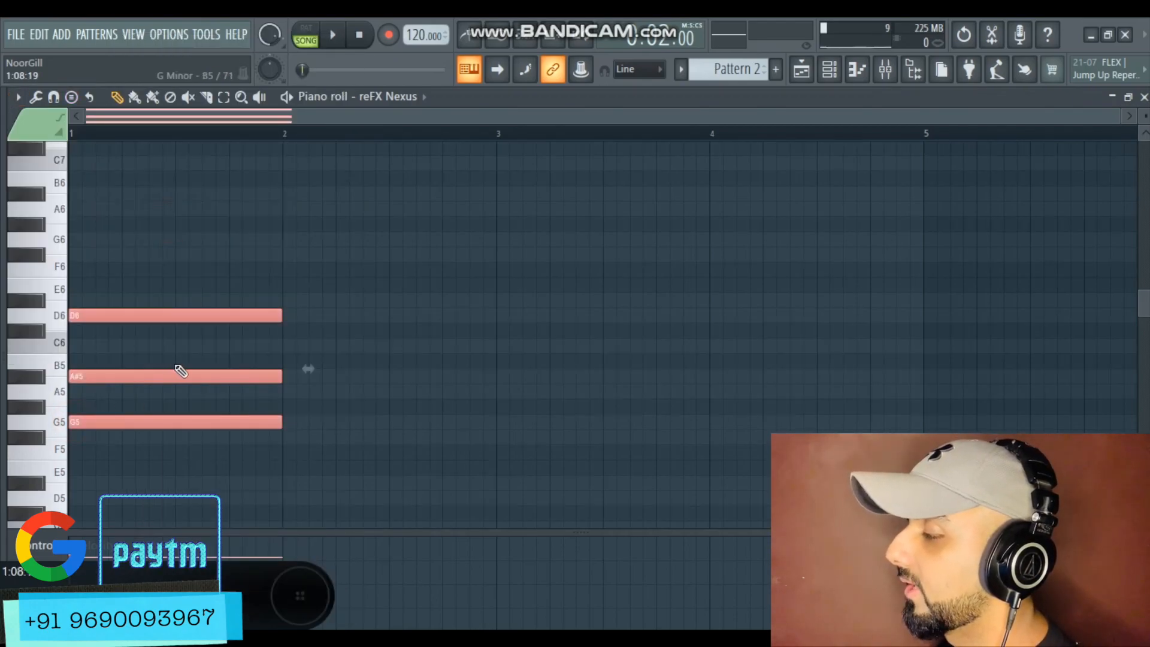
# Stamp an F major chord F5-A5-C6 across bar 2
pyautogui.scroll(-2, 624, 270)
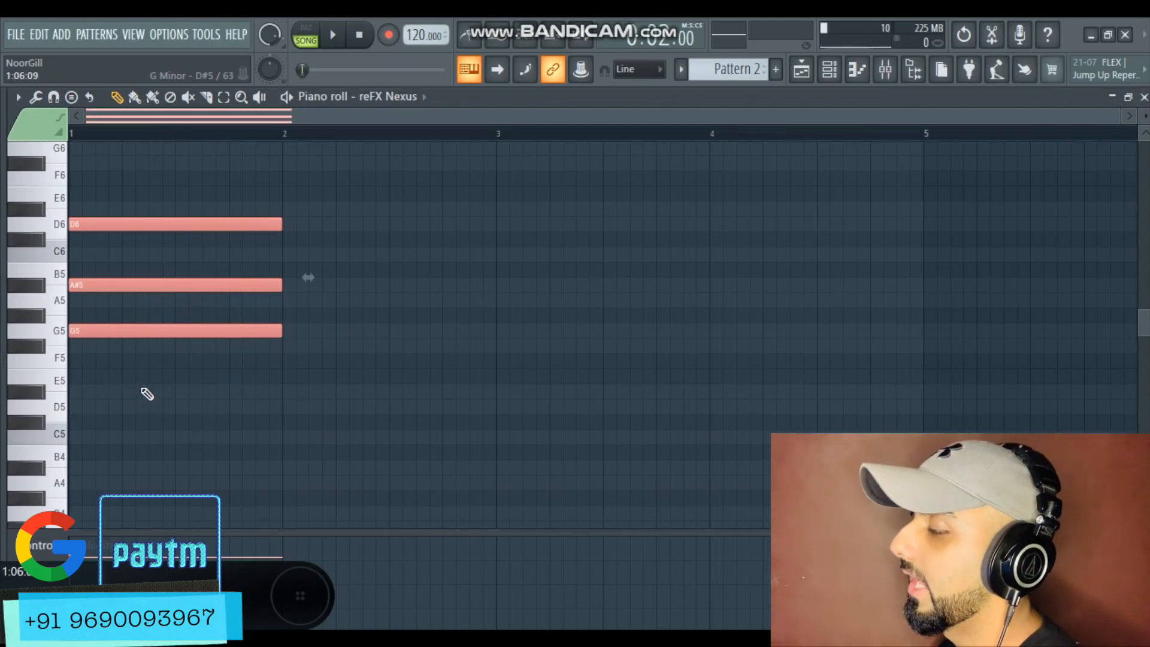
pyautogui.click(18, 97)
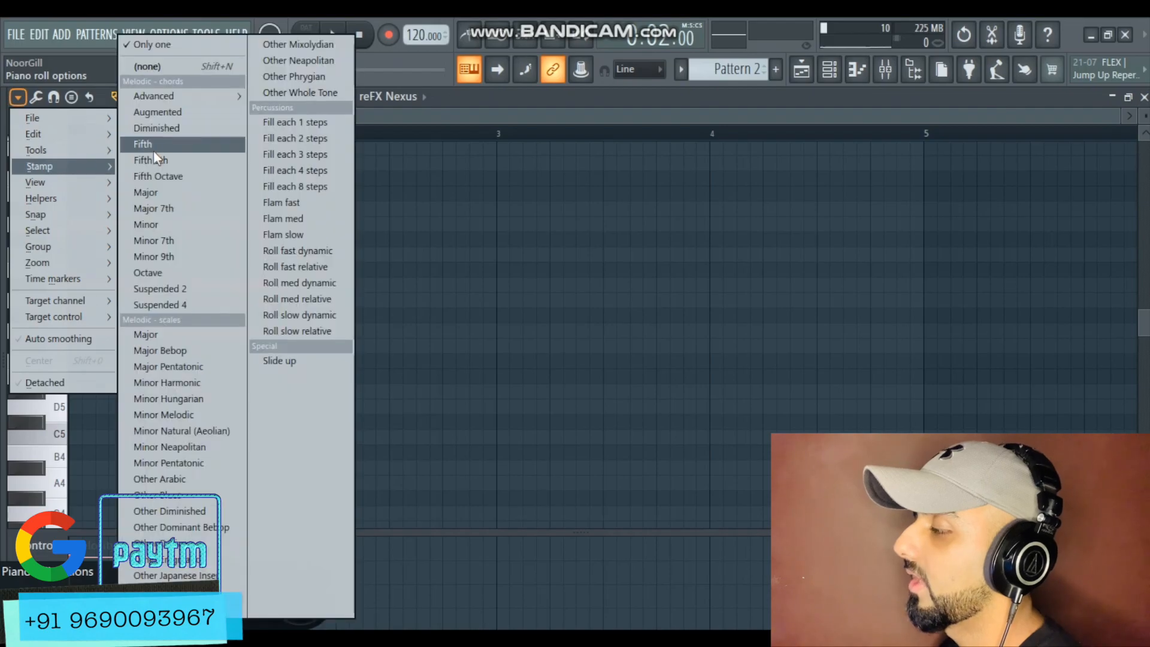
pyautogui.click(189, 336)
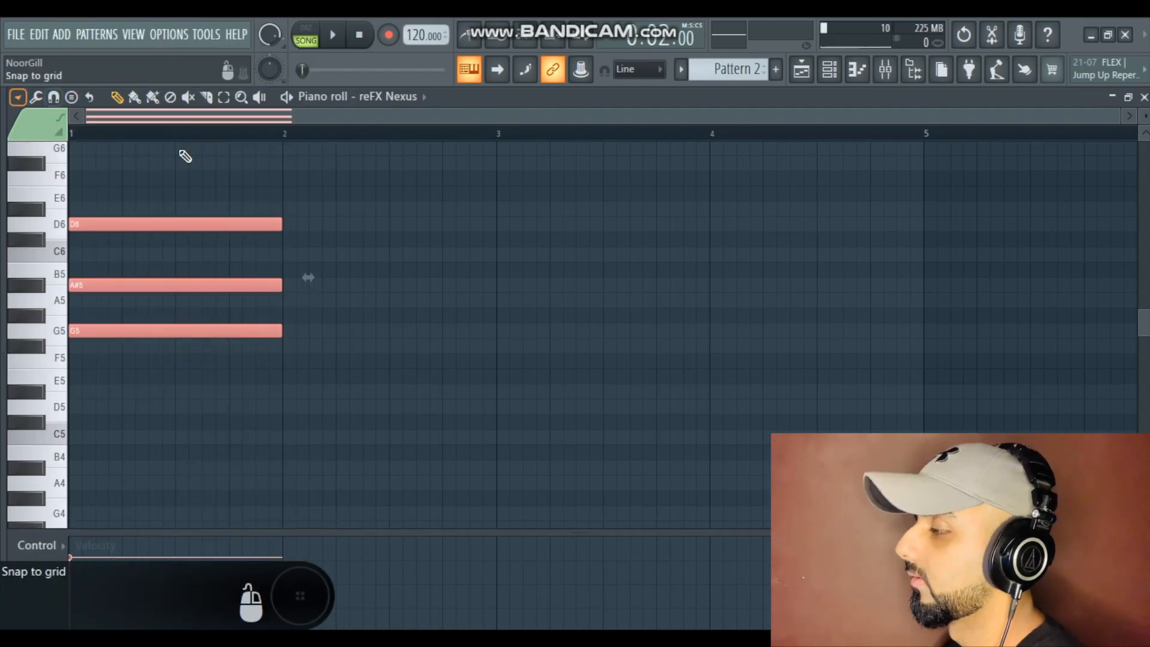
pyautogui.click(283, 359)
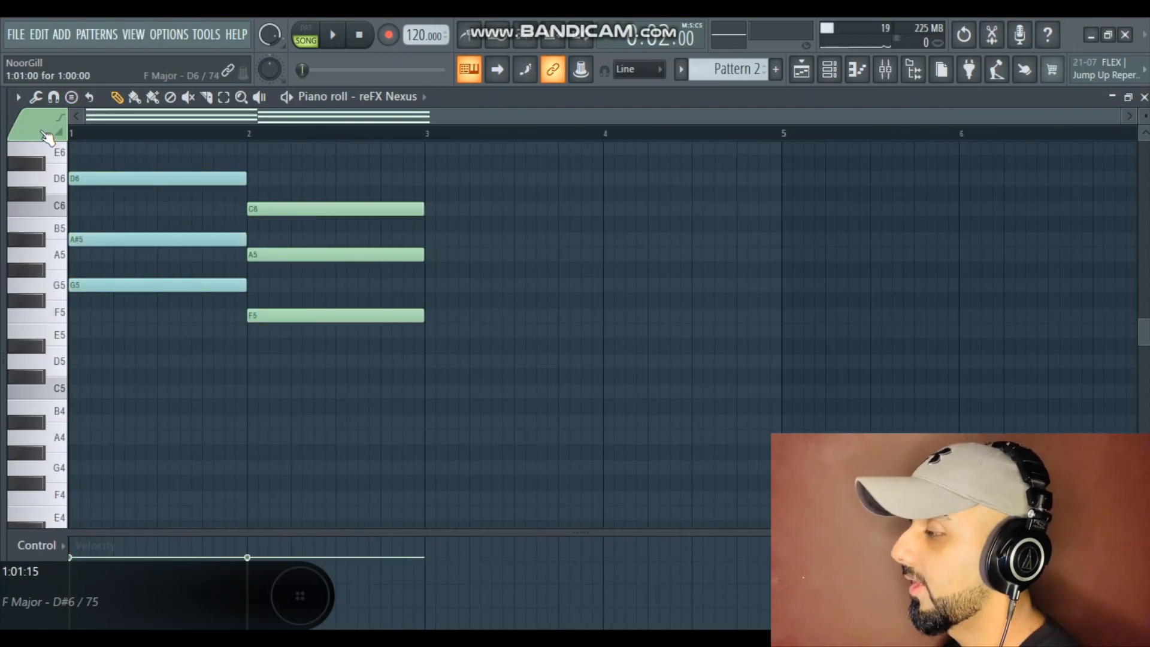
# Stamp a D# major chord D#5-G5-A#5 across bar 3 with the Major chord stamp
pyautogui.click(18, 97)
pyautogui.moveTo(61, 169)
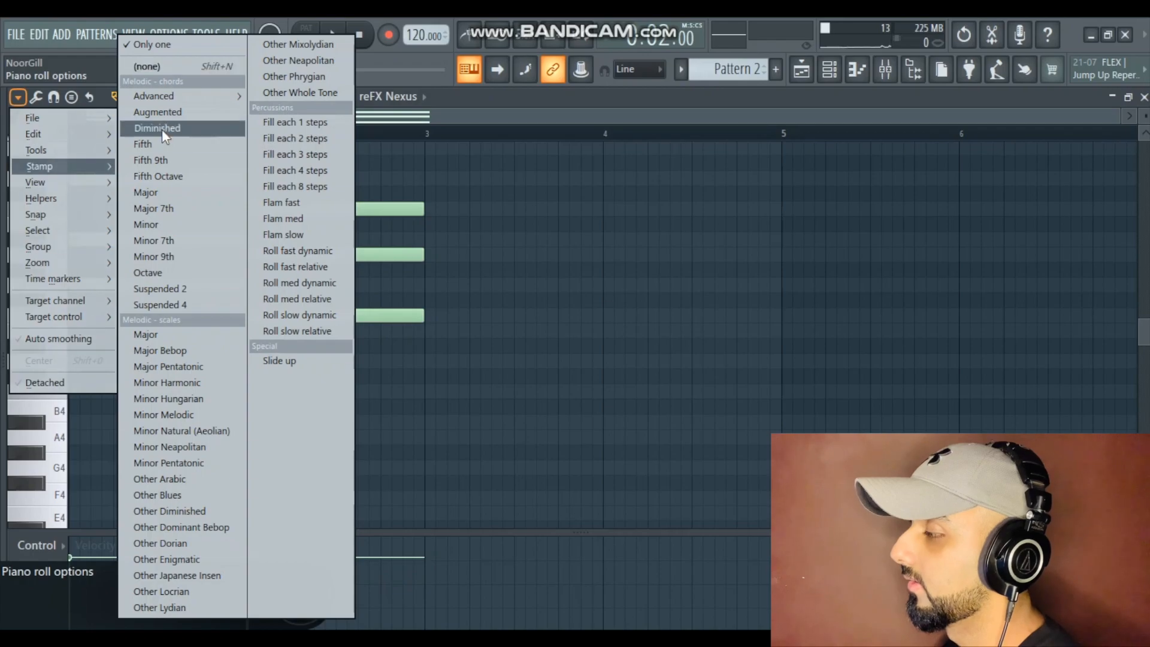
pyautogui.click(167, 190)
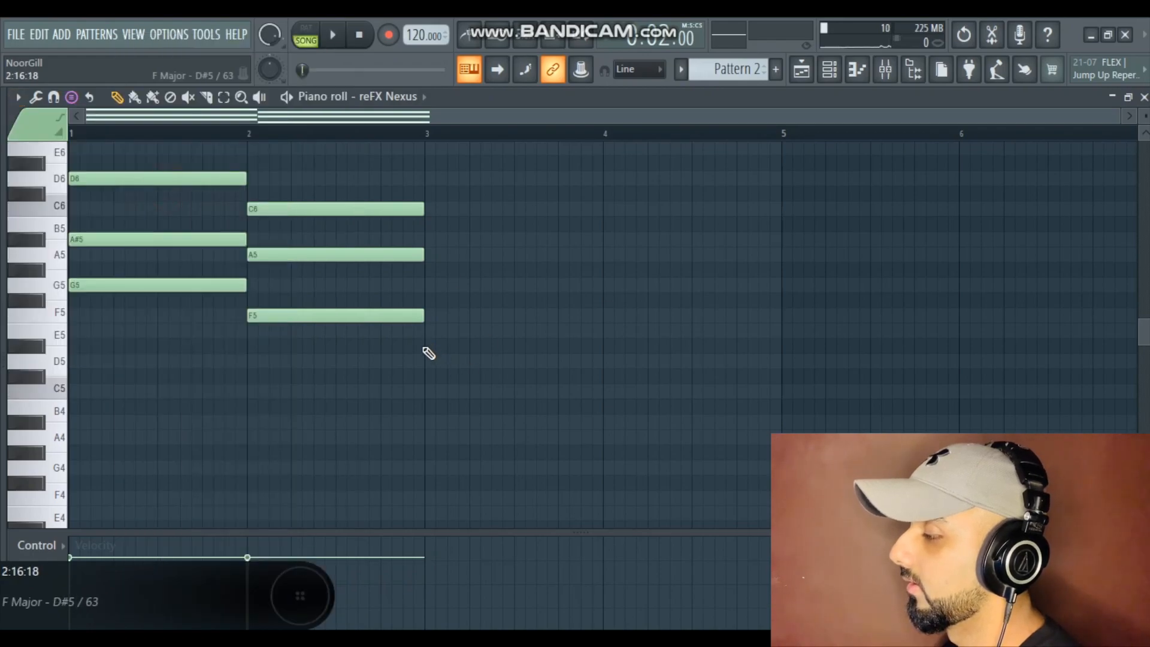
pyautogui.click(427, 345)
pyautogui.scroll(-1, 602, 318)
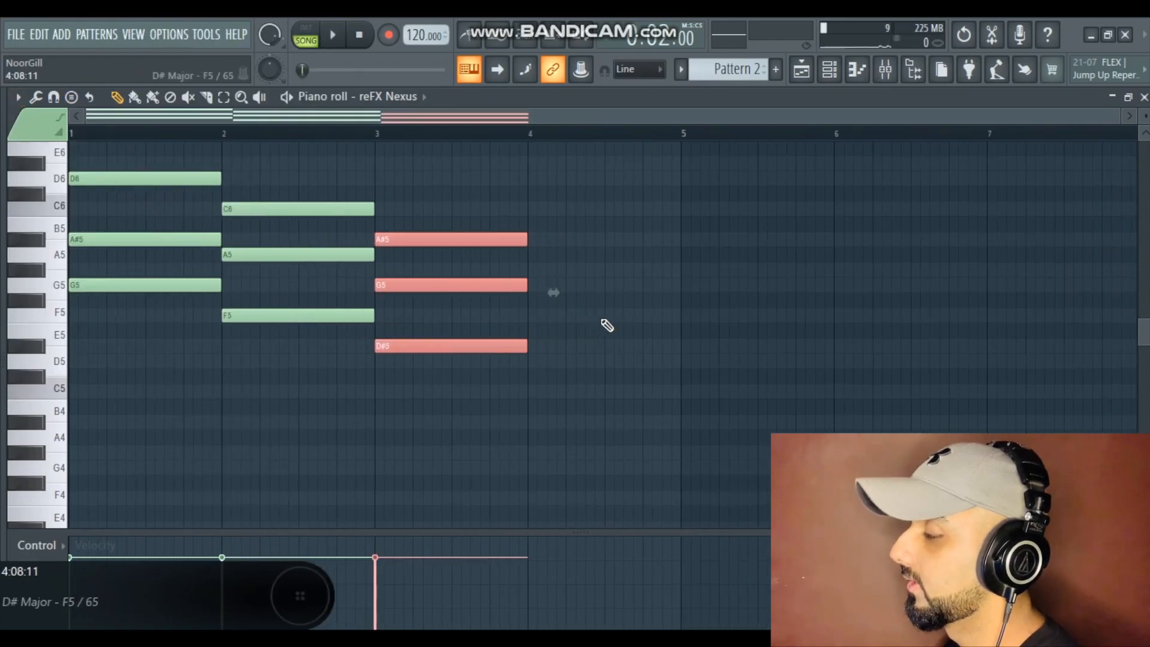
# Add an F major chord F5-A5-C6 across bar 4 and return to the playlist
pyautogui.moveTo(473, 196)
pyautogui.mouseDown()
pyautogui.moveTo(453, 351)
pyautogui.moveTo(581, 328)
pyautogui.moveTo(599, 312)
pyautogui.mouseUp()
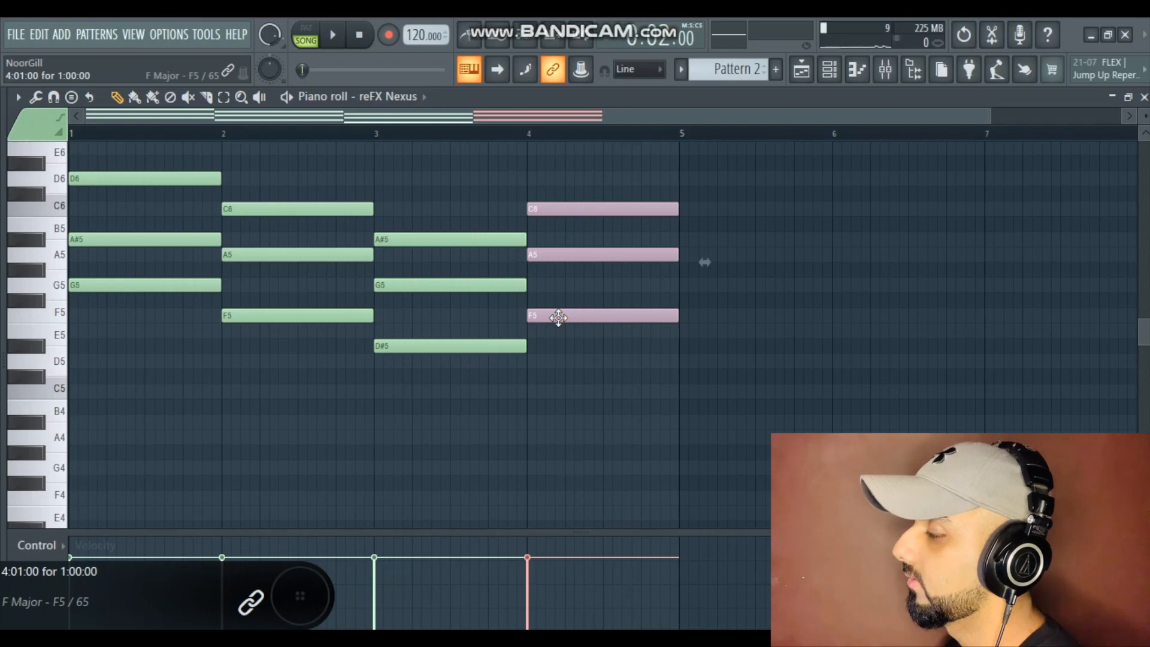
pyautogui.scroll(-1, 671, 334)
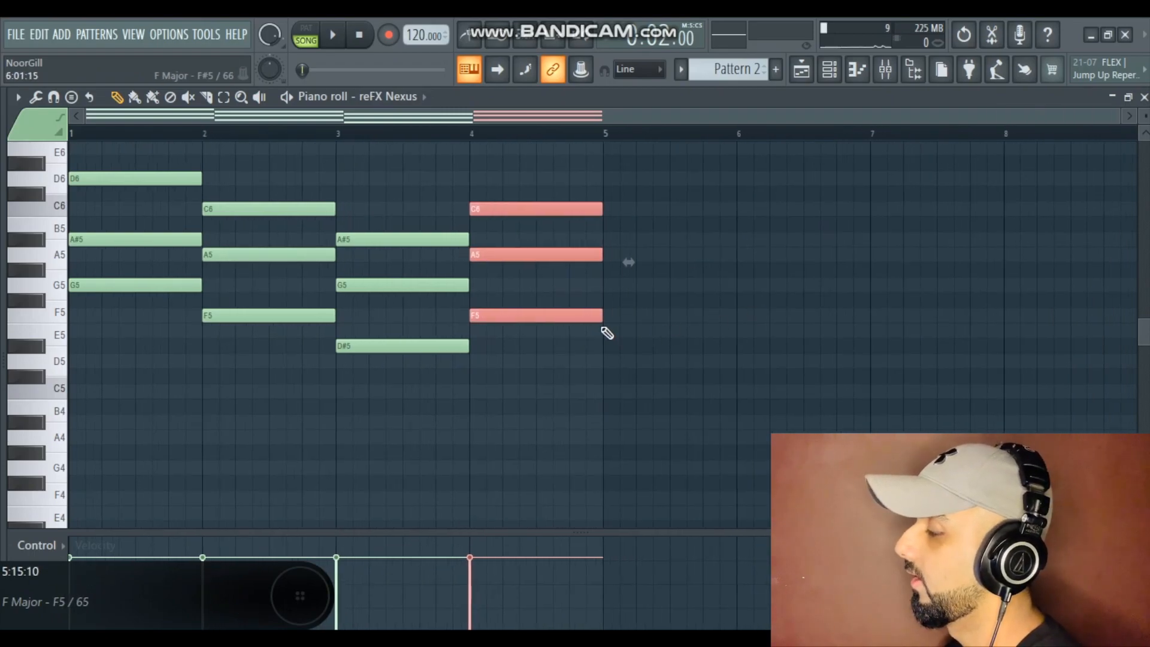
pyautogui.scroll(-3, 606, 333)
pyautogui.click(801, 69)
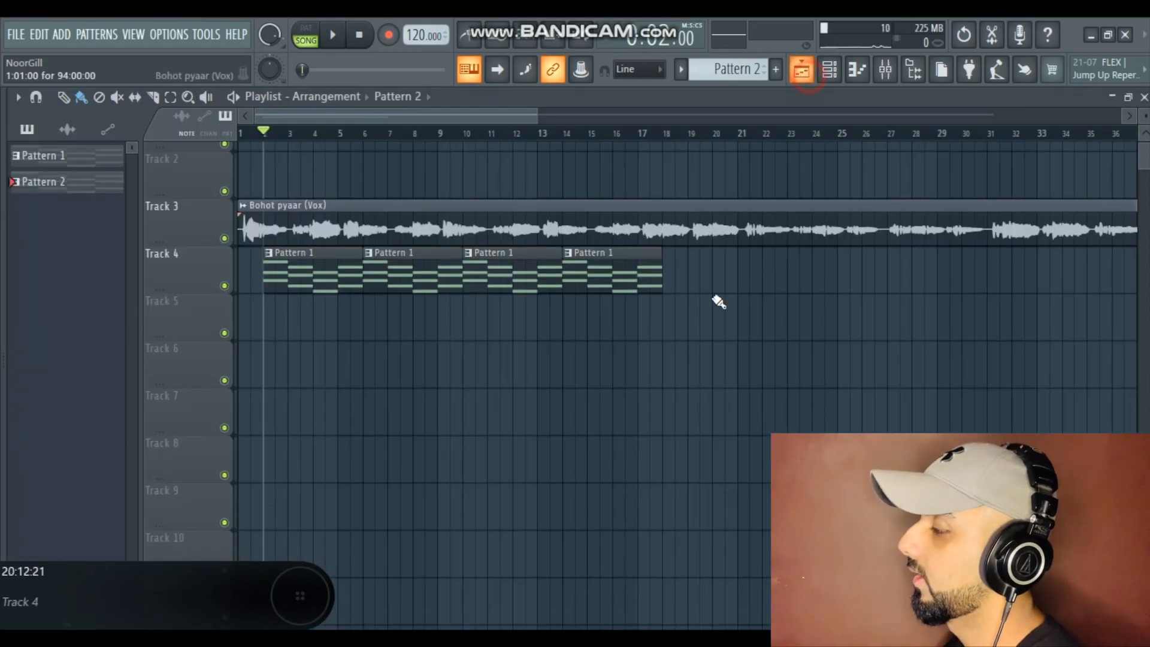
pyautogui.scroll(-2, 713, 335)
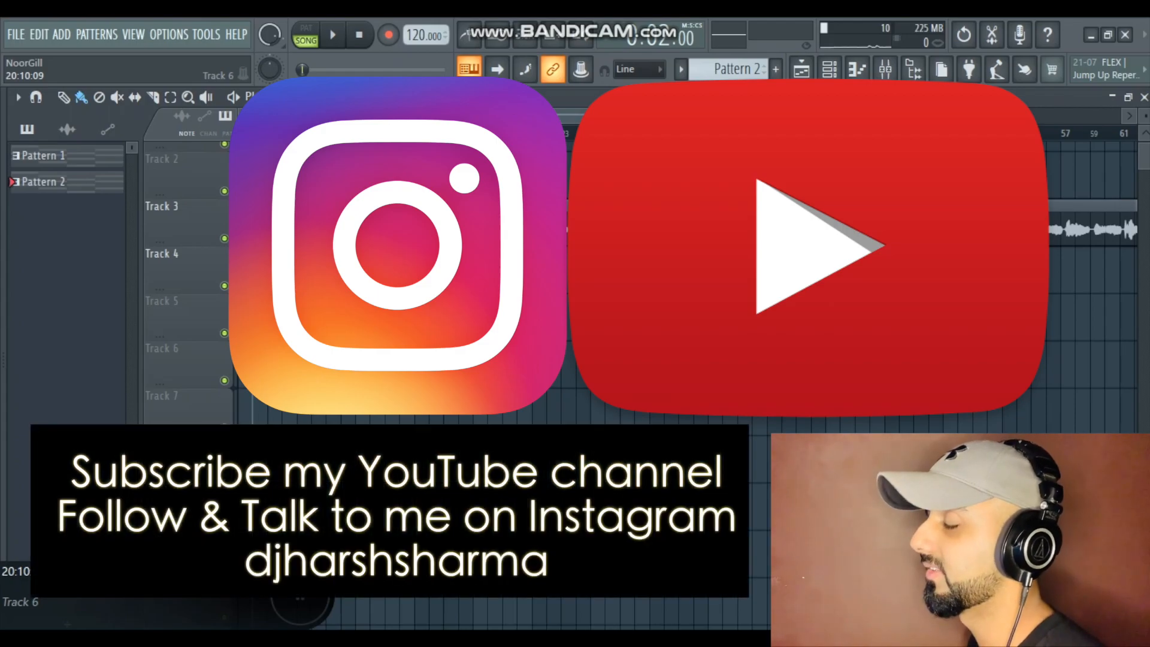